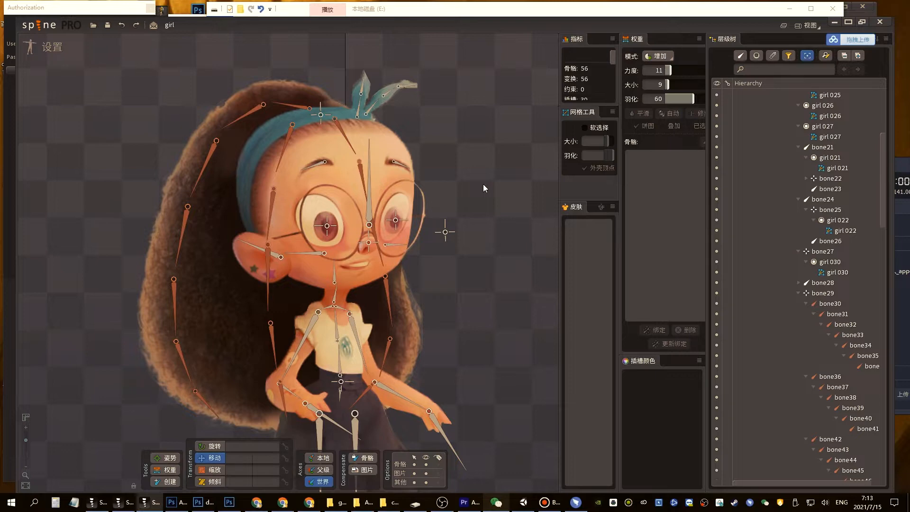
Inspect the head control bone beside the face, both eyebrow bones and the face mesh girl 027
drag(451, 201, 479, 211)
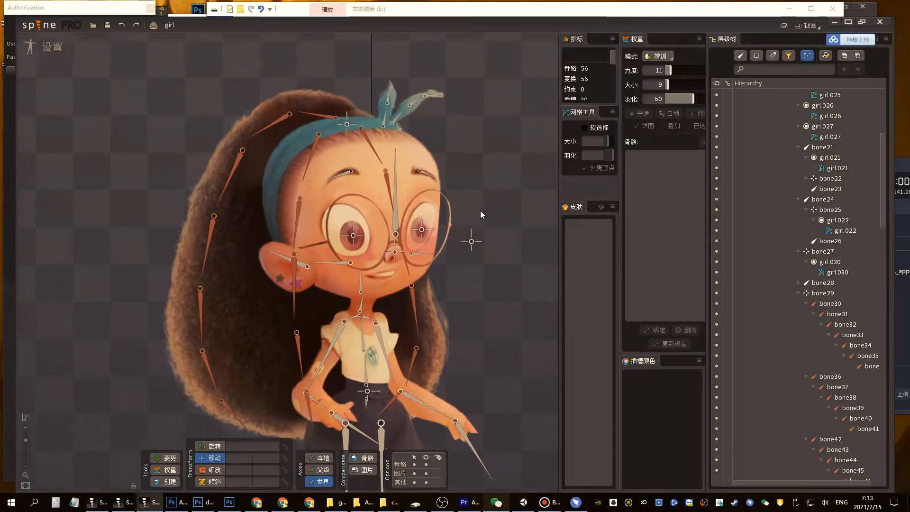
click(471, 243)
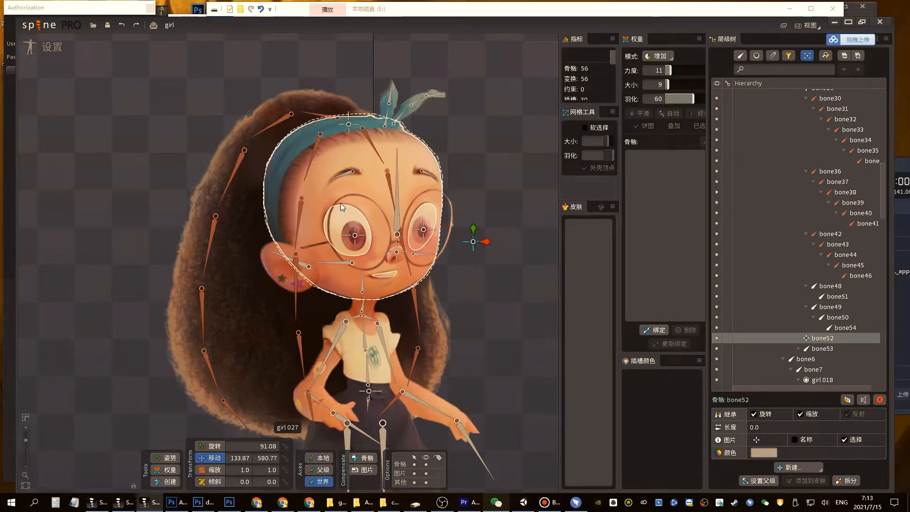
click(371, 178)
key(space)
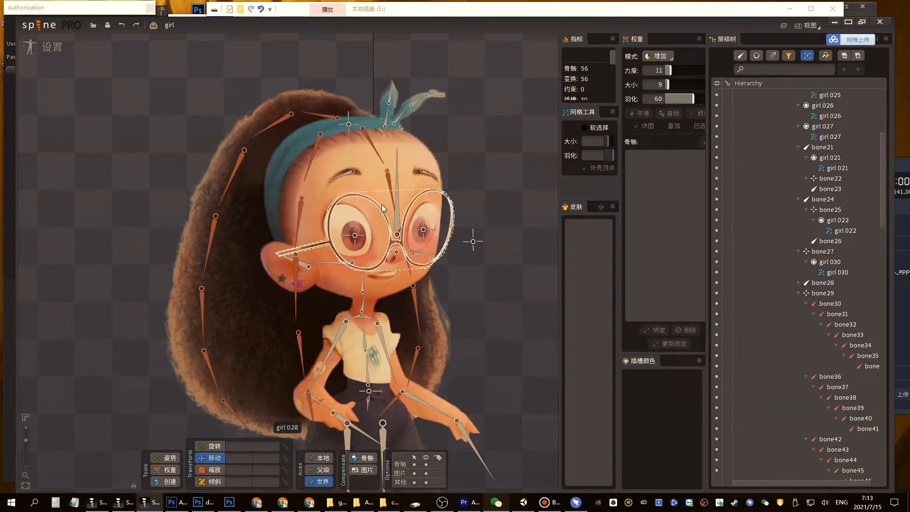
click(349, 173)
click(424, 172)
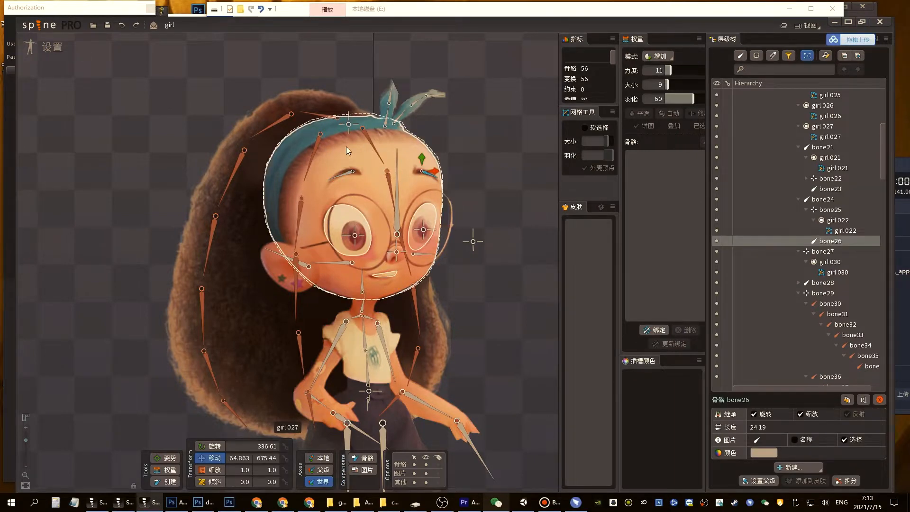
click(374, 169)
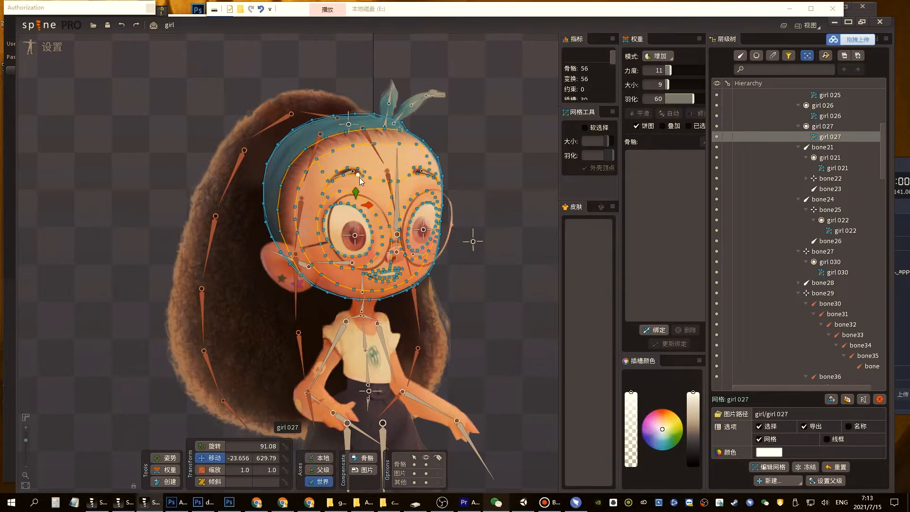
click(473, 244)
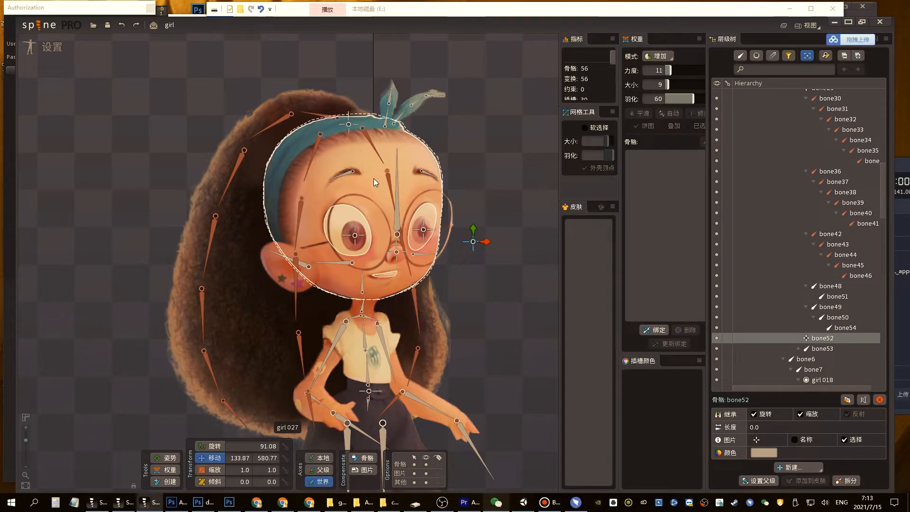
Test-move the eye, glasses and nose bones, undoing each move
click(339, 220)
drag(338, 219, 339, 214)
key(ctrl+z)
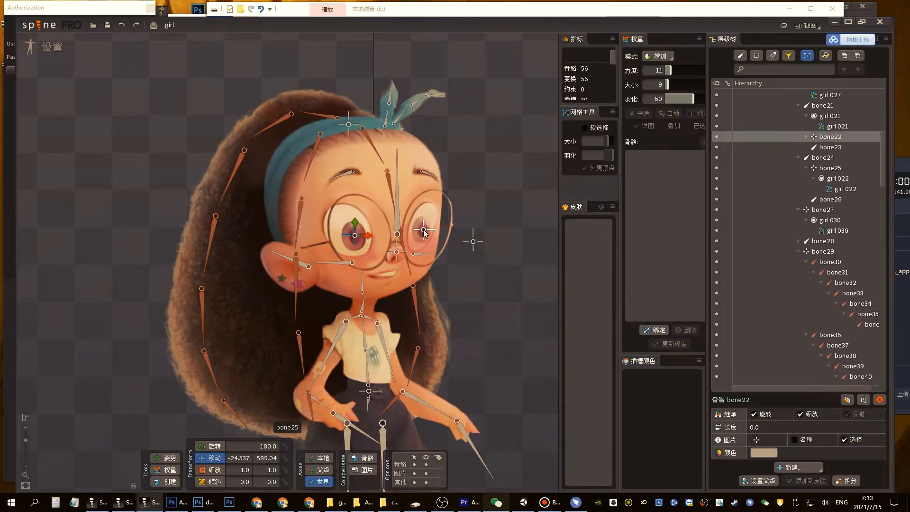
ctrl+click(421, 231)
drag(417, 230, 408, 184)
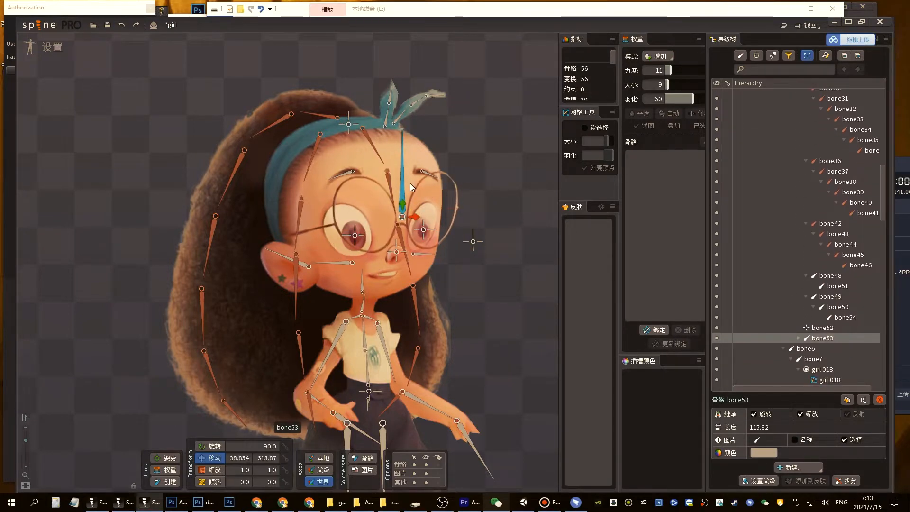
key(ctrl+z)
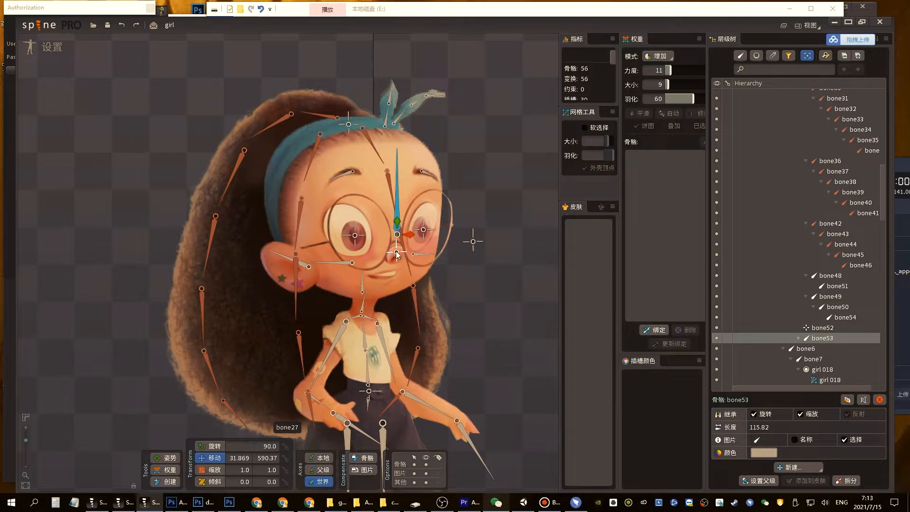
drag(396, 252, 405, 255)
key(ctrl+z)
mouse_move(481, 224)
mouse_down()
mouse_move(490, 218)
mouse_move(474, 229)
mouse_move(491, 220)
mouse_up()
key(ctrl+z)
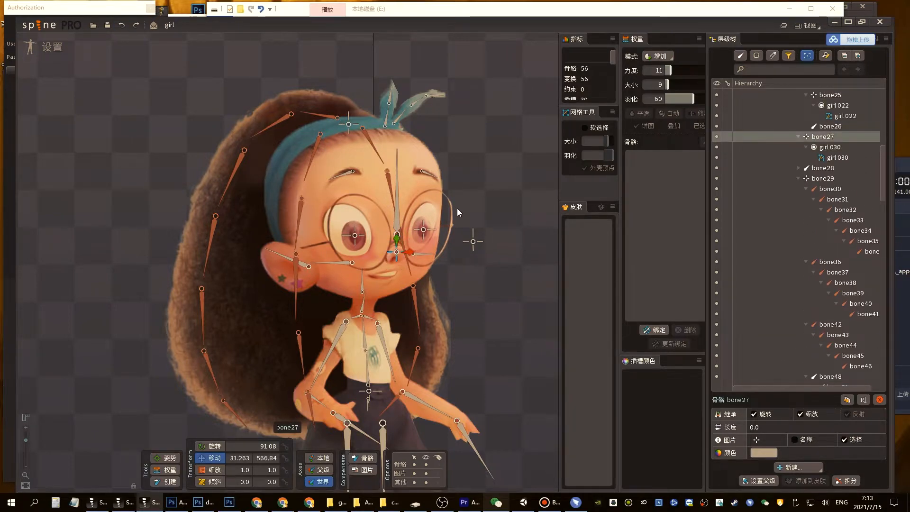
Save the project and bind the face mesh girl 027 to bone5, bone23 and bone26
key(ctrl+s)
click(421, 154)
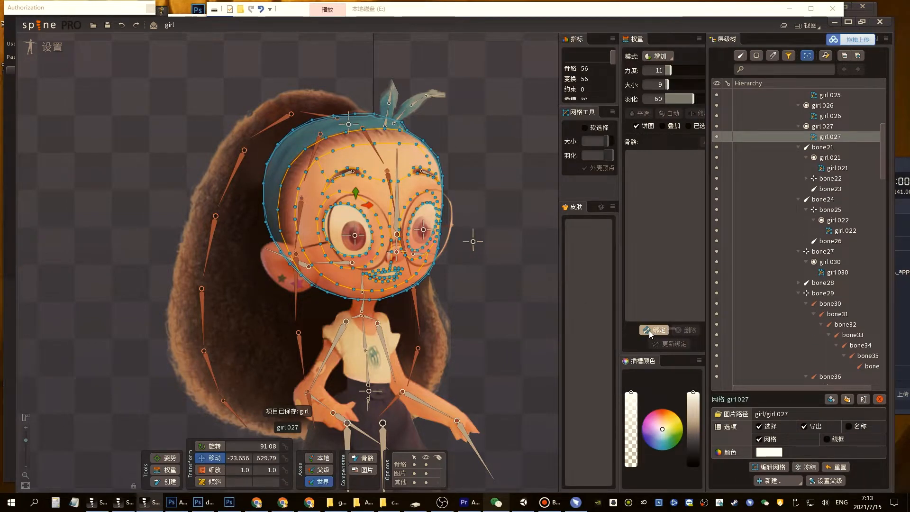
click(653, 330)
click(362, 283)
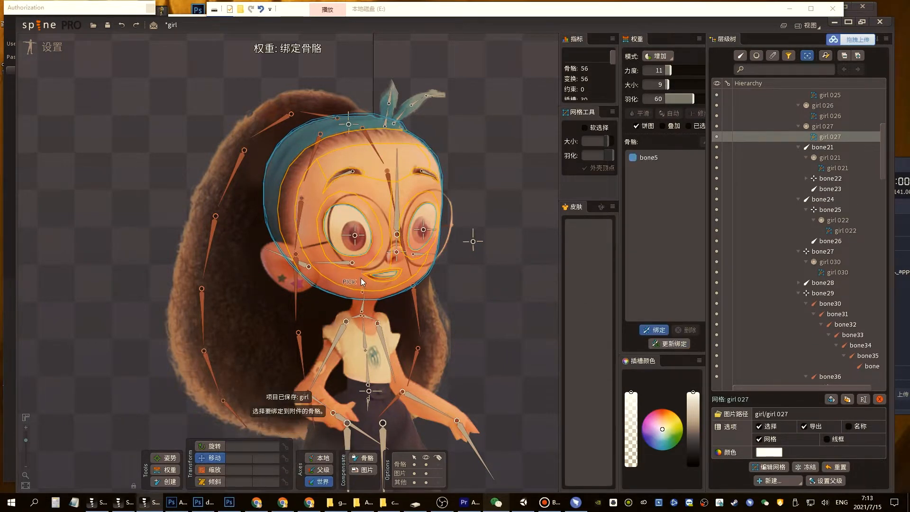
click(349, 175)
click(421, 184)
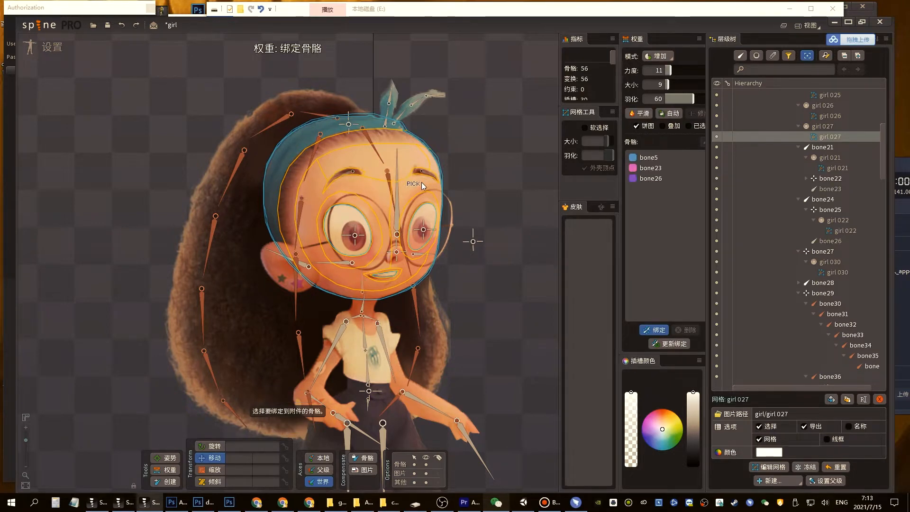
Check the face mesh's automatic weights and test them by raising both eyebrow bones, undoing the moves
click(168, 469)
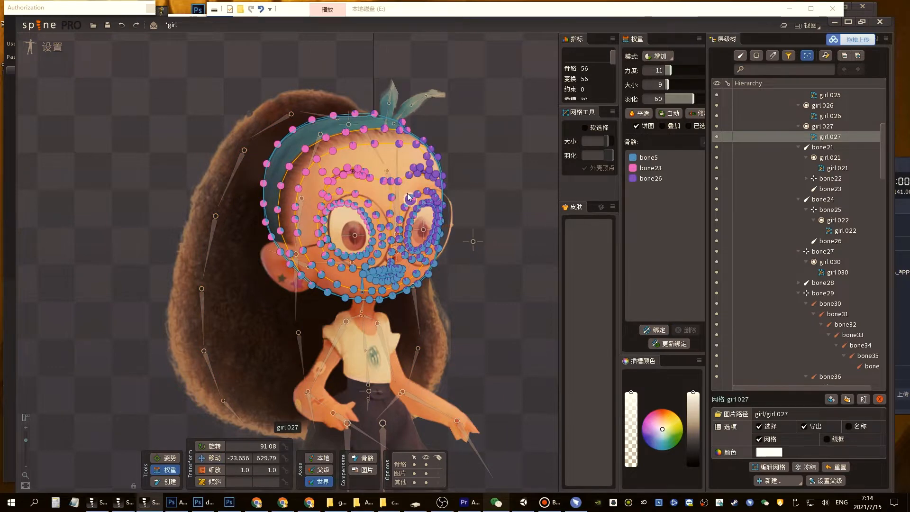
key(space)
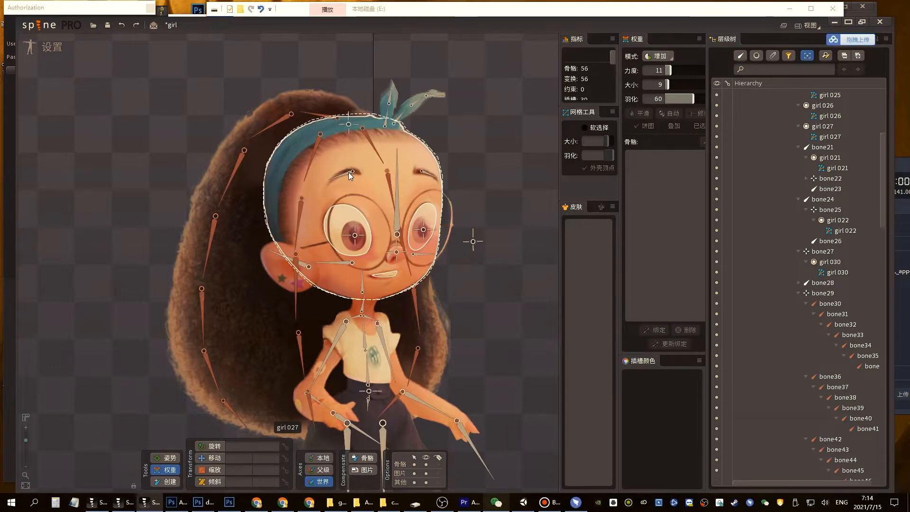
click(348, 173)
mouse_move(347, 164)
mouse_down()
mouse_move(337, 147)
mouse_move(372, 184)
mouse_move(357, 50)
mouse_move(351, 162)
mouse_up()
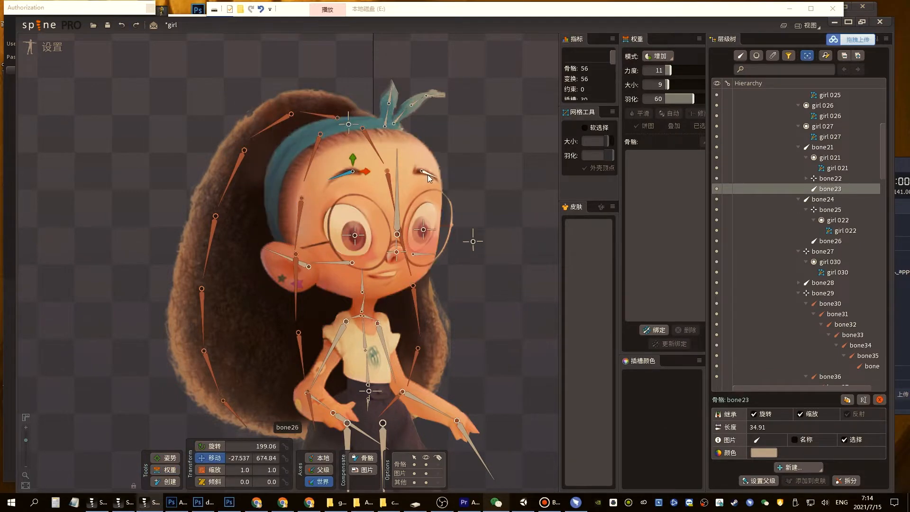
drag(428, 174, 448, 174)
drag(348, 169, 333, 74)
drag(422, 171, 430, 103)
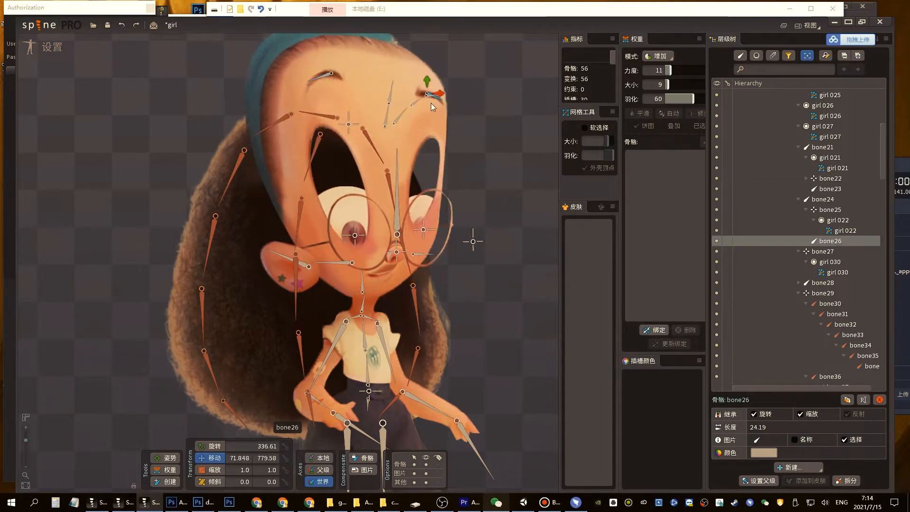
key(ctrl+z)
key(ctrl+z)
Paint bone5 weight over the whole face mesh girl 027 with brush strength 83 and size 78
click(364, 173)
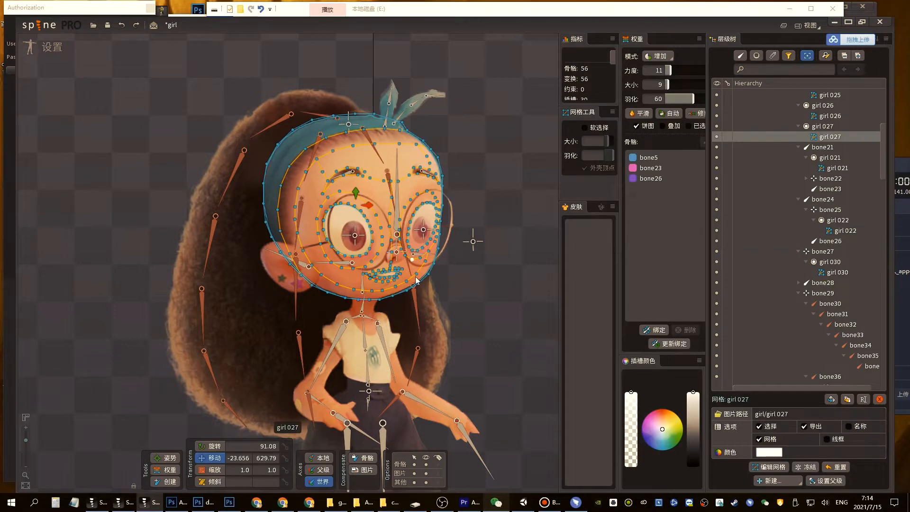
click(166, 469)
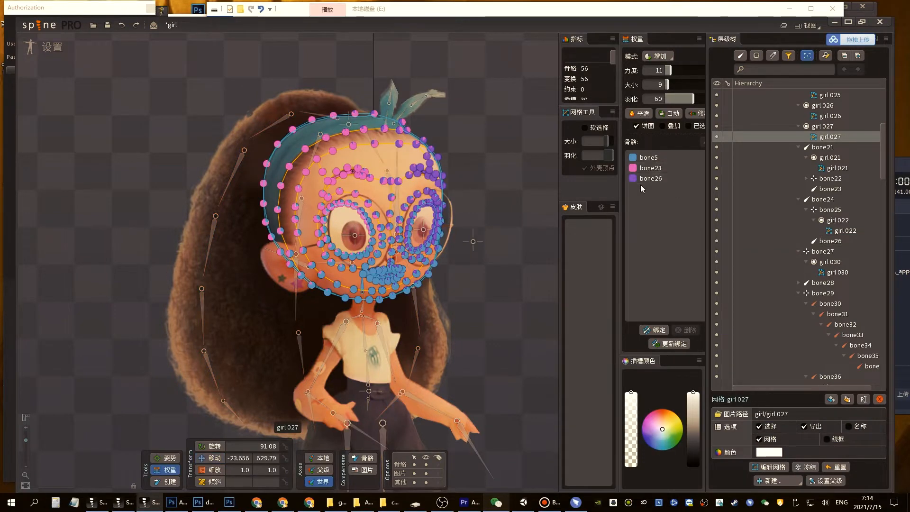
click(649, 159)
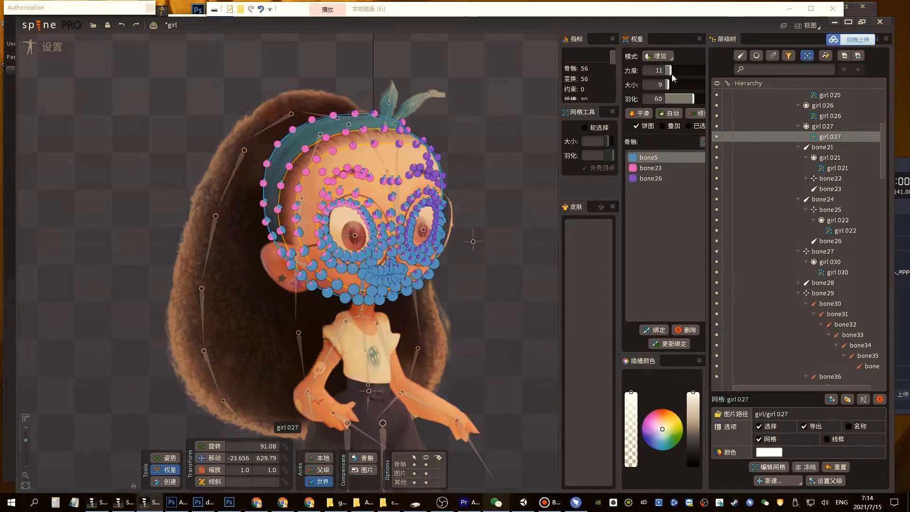
drag(677, 83, 689, 84)
mouse_move(402, 202)
mouse_down()
mouse_move(297, 251)
mouse_move(324, 186)
mouse_move(319, 133)
mouse_move(308, 170)
mouse_move(411, 145)
mouse_move(411, 217)
mouse_move(354, 222)
mouse_move(303, 193)
mouse_move(407, 247)
mouse_move(383, 228)
mouse_move(386, 255)
mouse_move(386, 235)
mouse_up()
scroll(387, 236, up, 4)
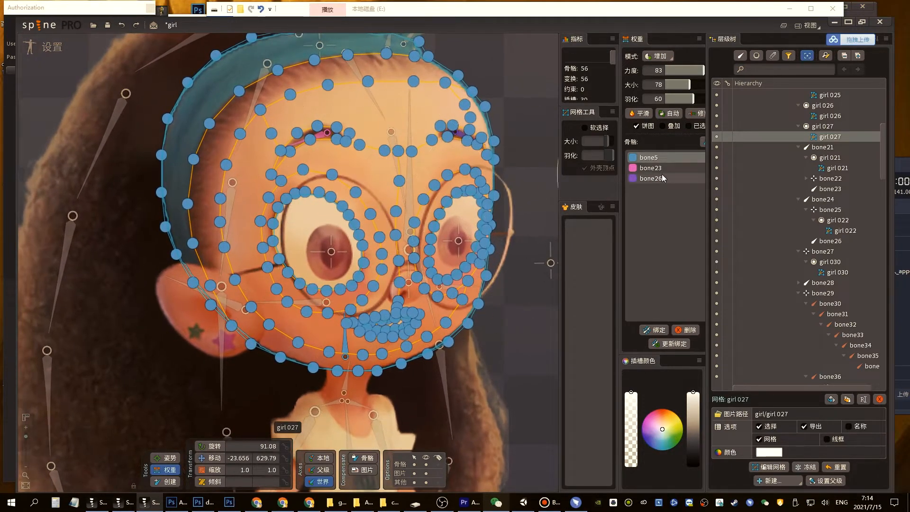
Paint bone23 weight onto its eyebrow's vertices at strength 76 and size 10, and lightly onto surrounding vertices at strength 18
click(650, 168)
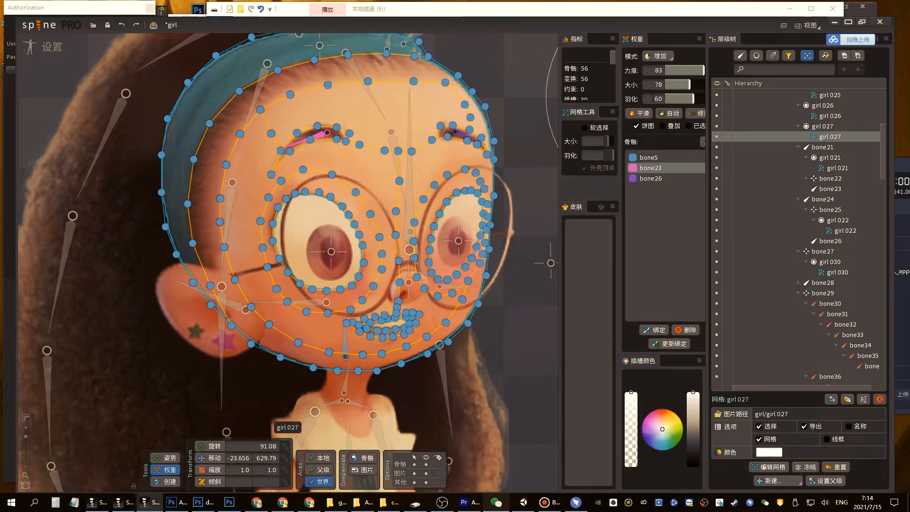
click(693, 73)
drag(688, 85, 671, 84)
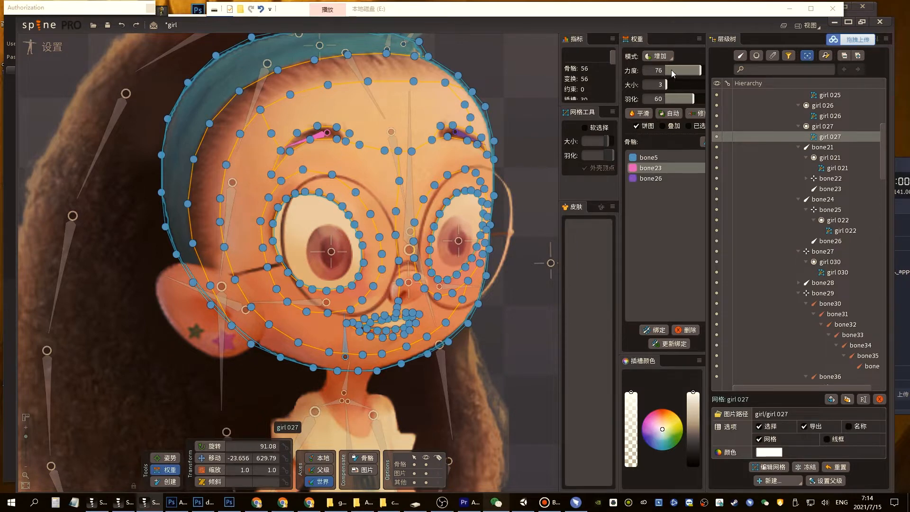
drag(278, 165, 273, 166)
mouse_move(322, 139)
mouse_down()
mouse_move(358, 143)
mouse_move(318, 137)
mouse_move(270, 167)
mouse_move(288, 147)
mouse_move(349, 139)
mouse_up()
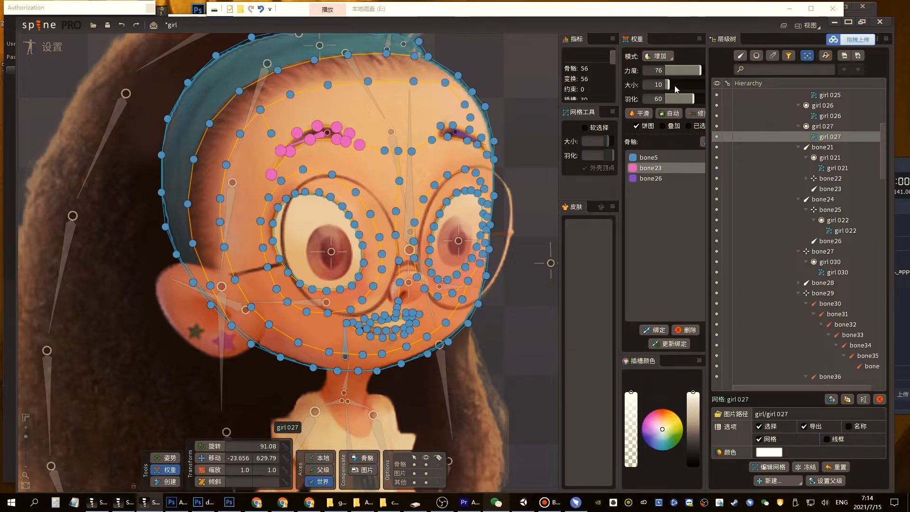
drag(698, 70, 675, 71)
mouse_move(278, 127)
mouse_down()
mouse_move(261, 147)
mouse_move(267, 120)
mouse_move(331, 96)
mouse_move(247, 143)
mouse_move(352, 165)
mouse_move(281, 179)
mouse_up()
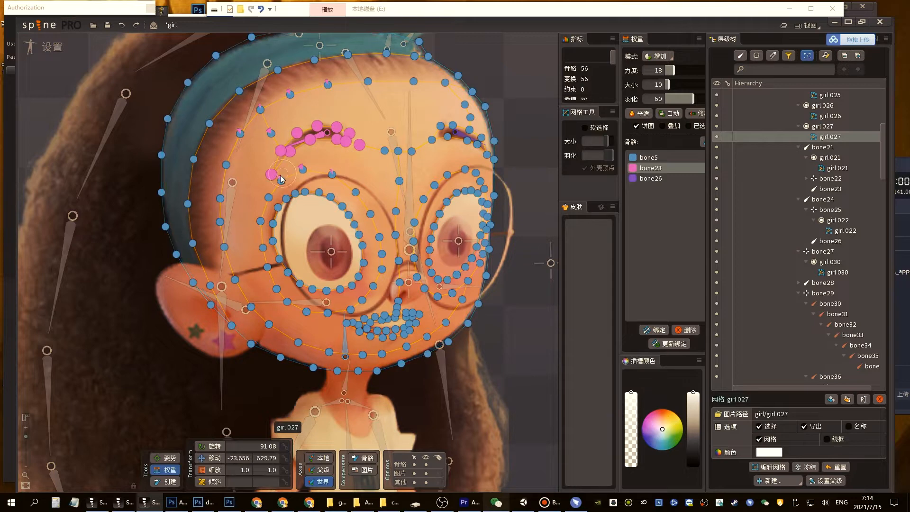
Test the eyebrow deformation by rotating and moving bone23, and undo the changes
key(Escape)
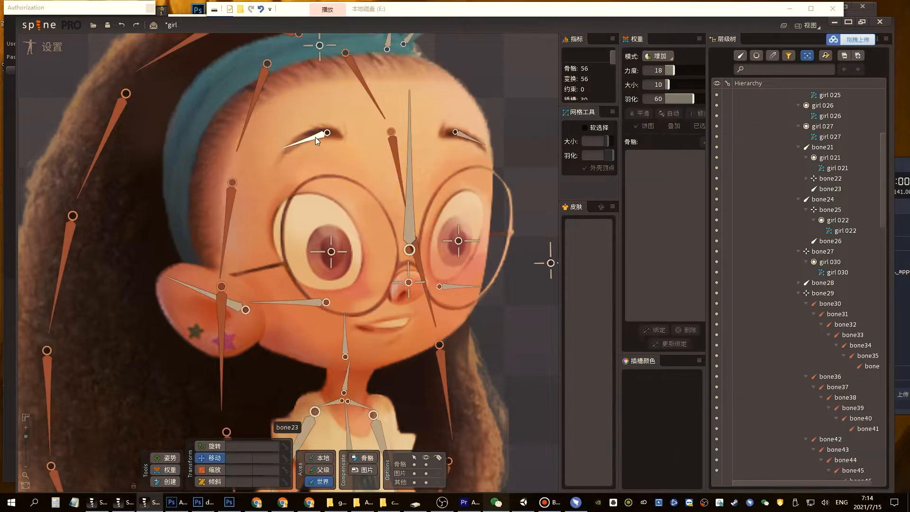
click(319, 136)
mouse_move(320, 140)
mouse_down()
mouse_move(320, 158)
mouse_move(321, 137)
mouse_up()
key(c)
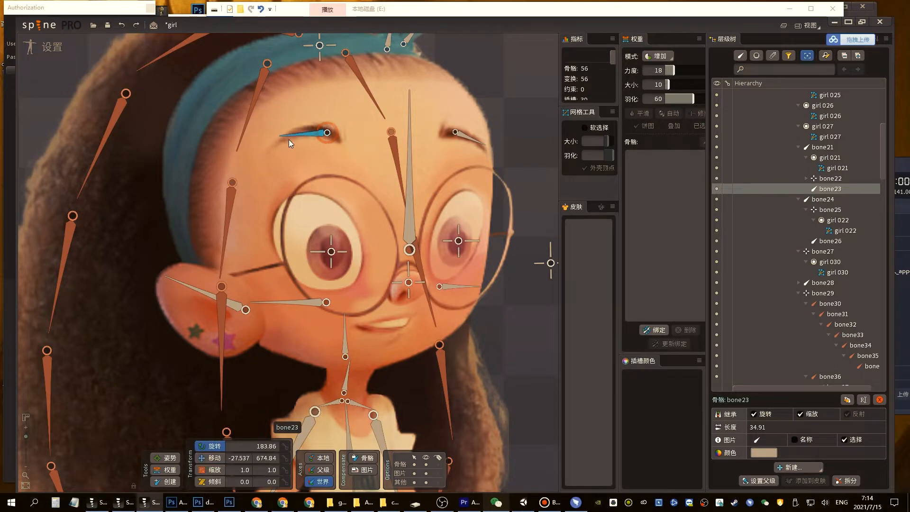
key(v)
drag(319, 138, 324, 160)
key(ctrl+z)
Extend the light bone23 weighting on the face mesh to more forehead and upper-eye vertices at strength 18
click(317, 101)
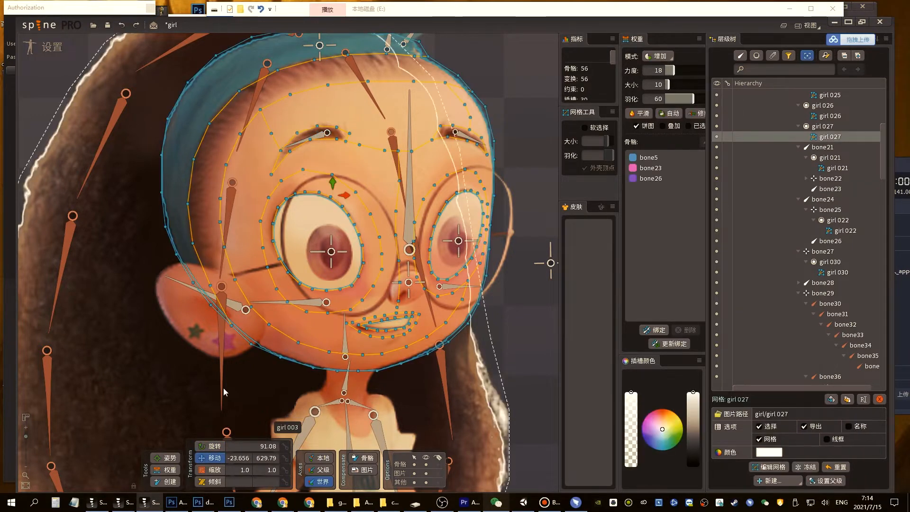
click(179, 469)
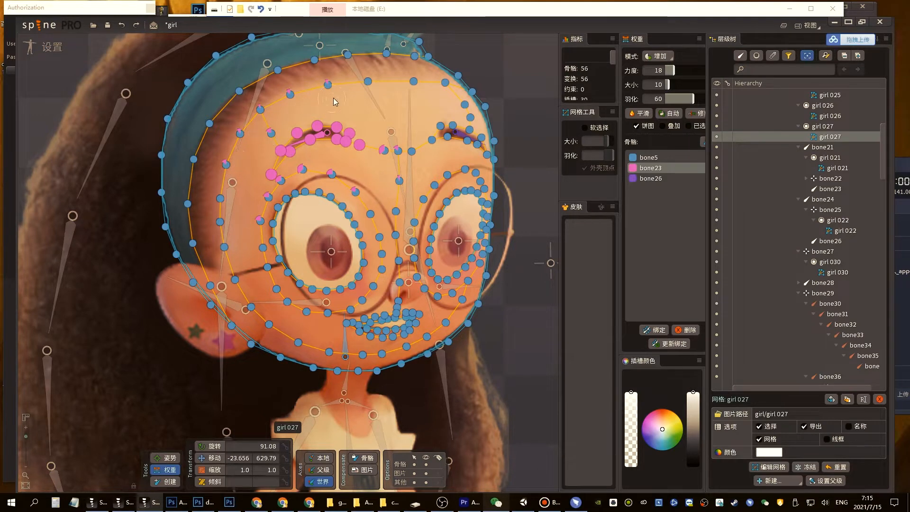
Rotate bone23 again to check the blended eyebrow weights, and undo the rotation
click(319, 134)
key(c)
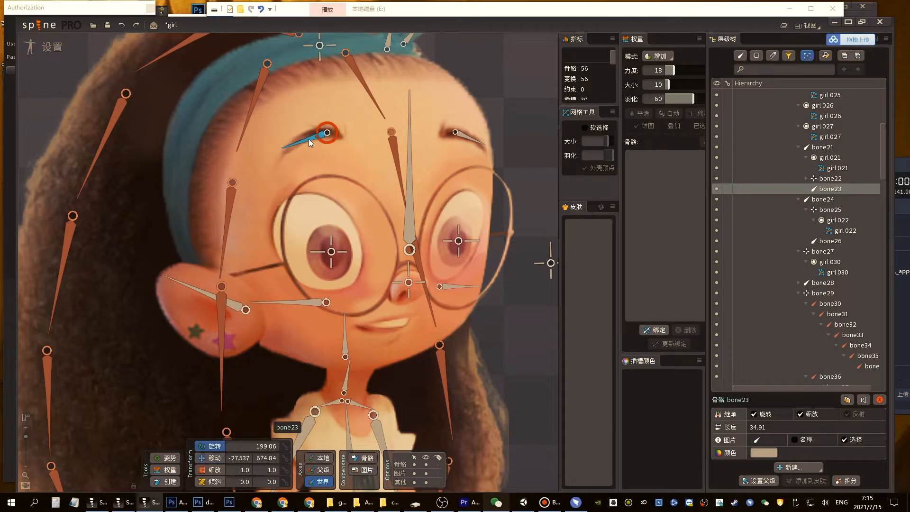
mouse_move(308, 139)
mouse_down()
mouse_move(298, 126)
mouse_move(299, 142)
mouse_move(298, 134)
mouse_up()
key(ctrl+z)
key(v)
Paint bone26 weight onto the face mesh vertices around its eyebrow at strength 42 and size 10
drag(466, 154, 407, 152)
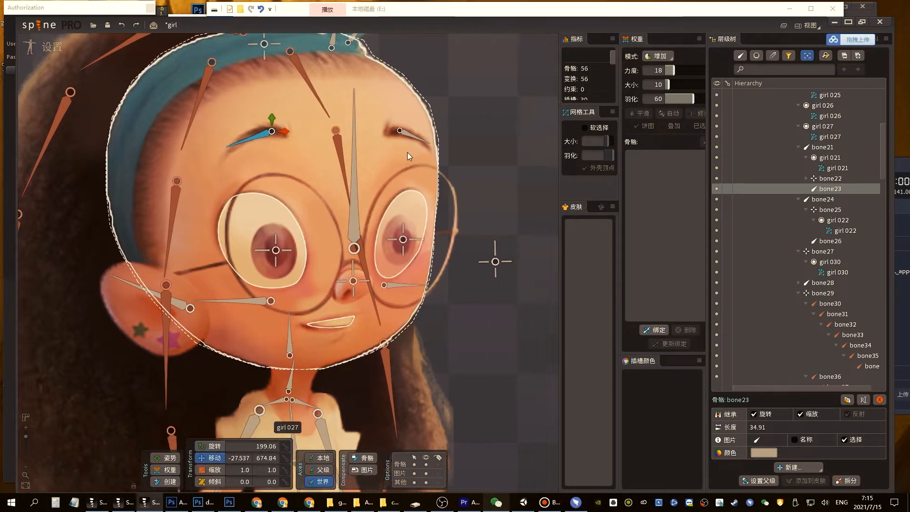
click(405, 135)
click(175, 468)
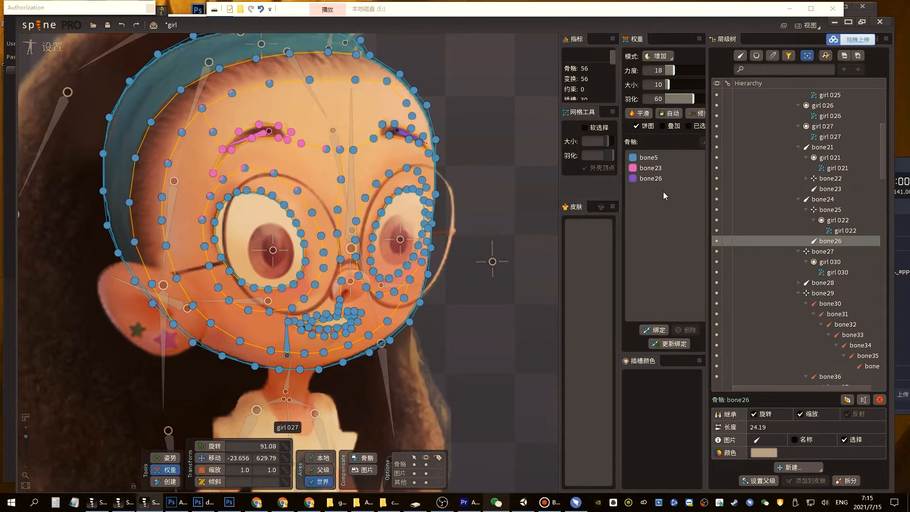
click(653, 179)
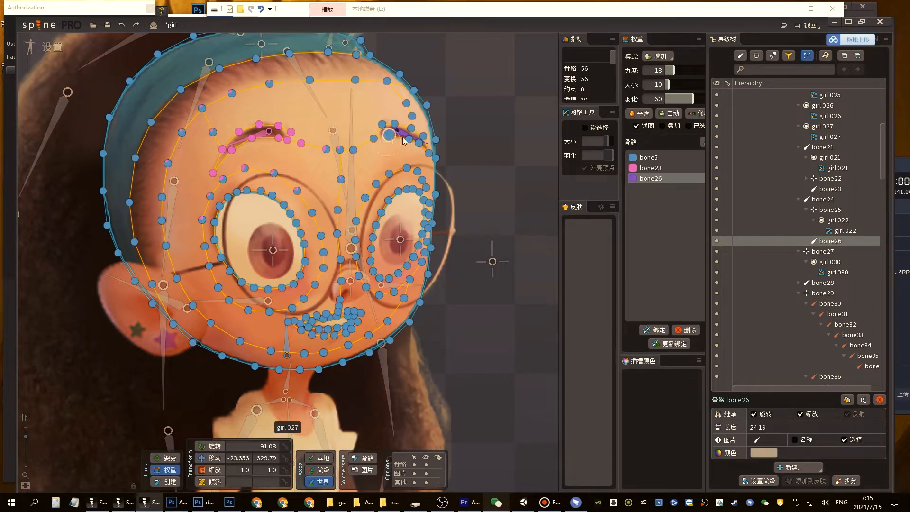
mouse_move(375, 137)
mouse_down()
mouse_move(408, 139)
mouse_move(419, 155)
mouse_up()
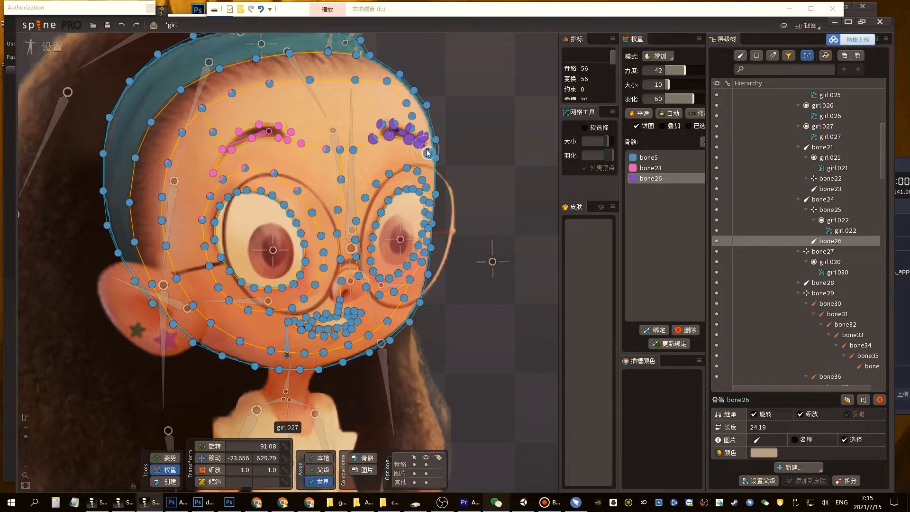
Fill the remaining vertices along the bone26 eyebrow with its weight, using brush size 4 at strength 42
scroll(424, 149, up, 4)
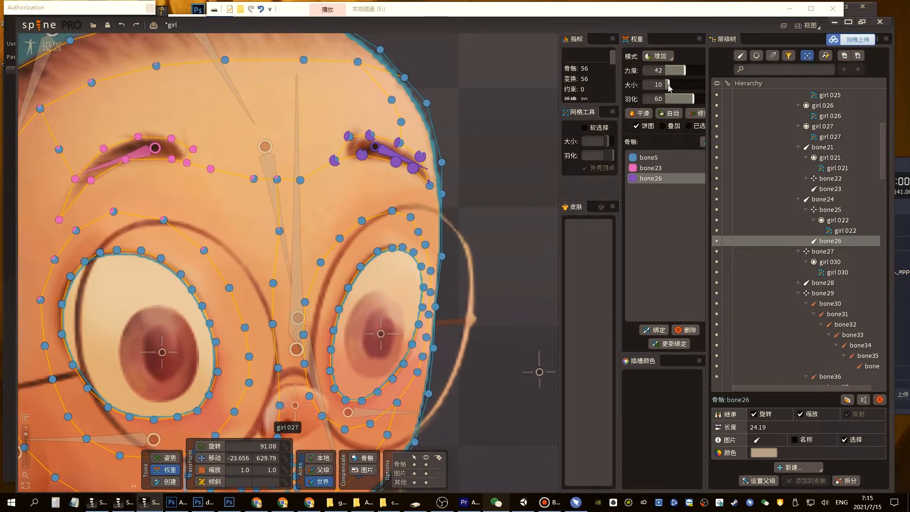
drag(363, 150, 371, 136)
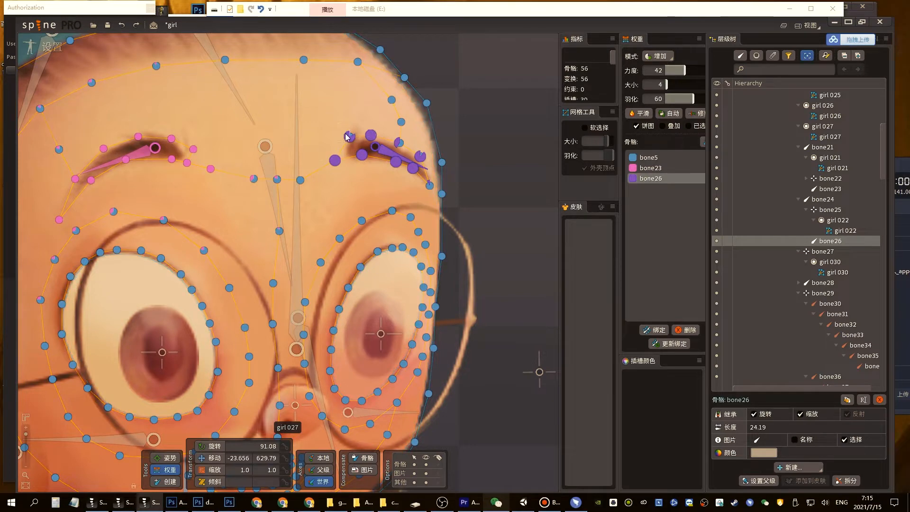
drag(425, 174, 428, 184)
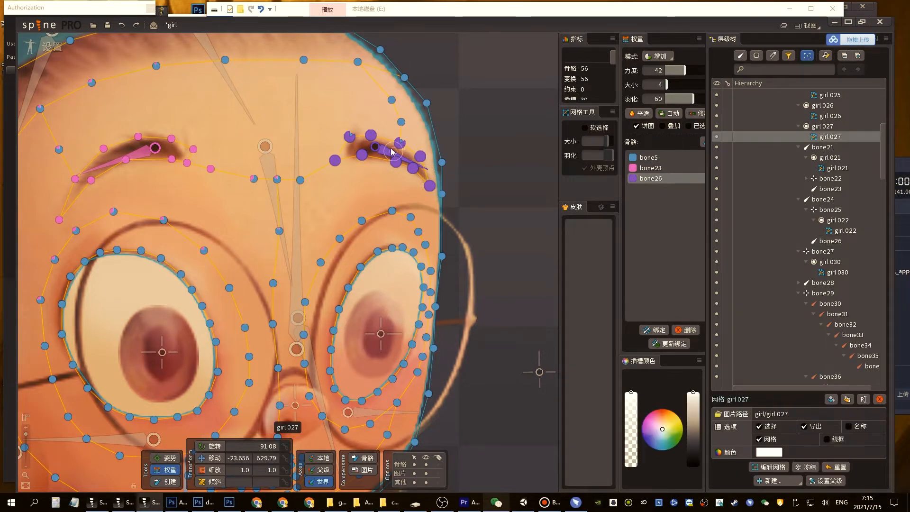
mouse_move(400, 145)
mouse_down()
mouse_move(441, 163)
mouse_move(427, 136)
mouse_up()
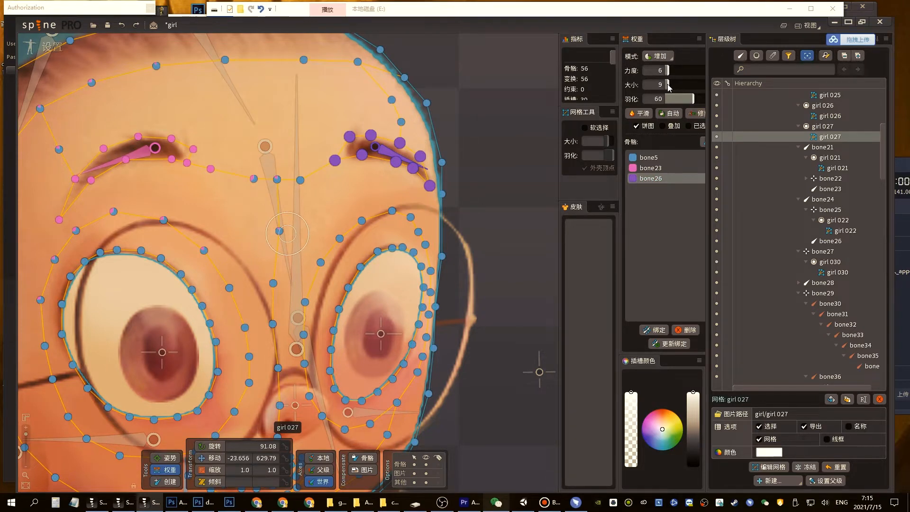
Lightly paint bone26 weight onto the forehead and upper-eye vertices surrounding its eyebrow at strength 6 and size 9
drag(396, 118, 394, 123)
drag(290, 181, 316, 193)
mouse_move(393, 208)
mouse_down()
mouse_move(413, 226)
mouse_move(350, 234)
mouse_up()
click(408, 167)
click(353, 193)
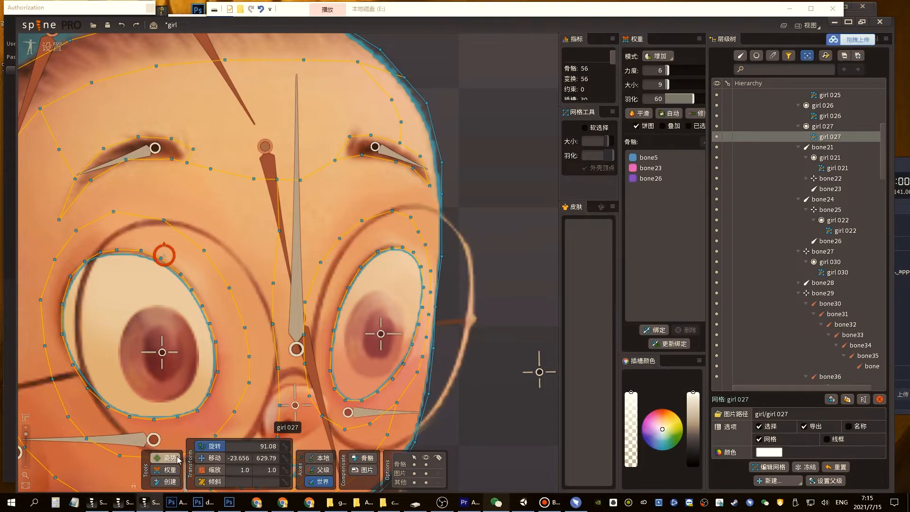
click(166, 470)
click(648, 180)
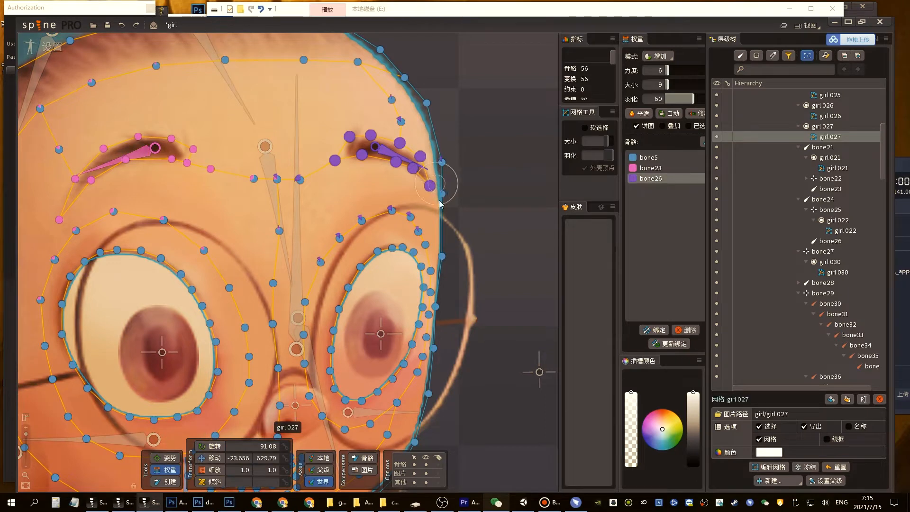
Test the eyebrow deformation by moving and rotating bone26
click(400, 154)
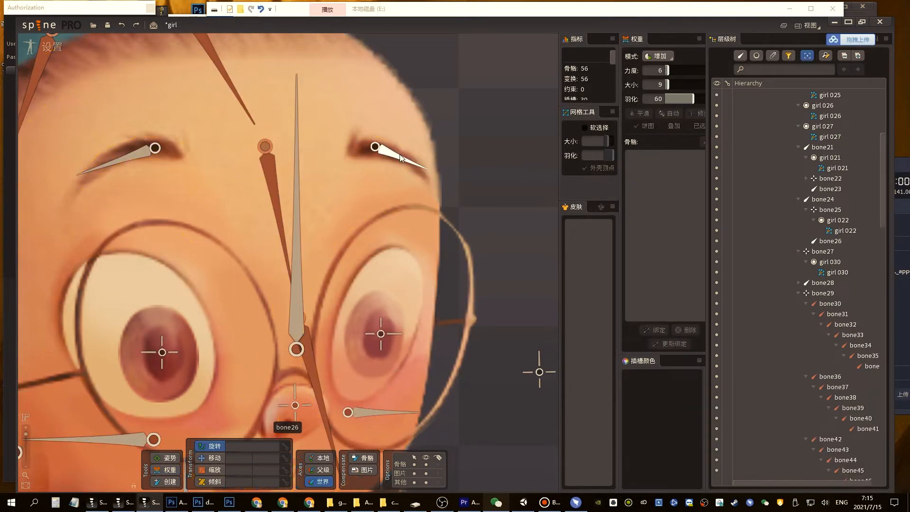
click(399, 154)
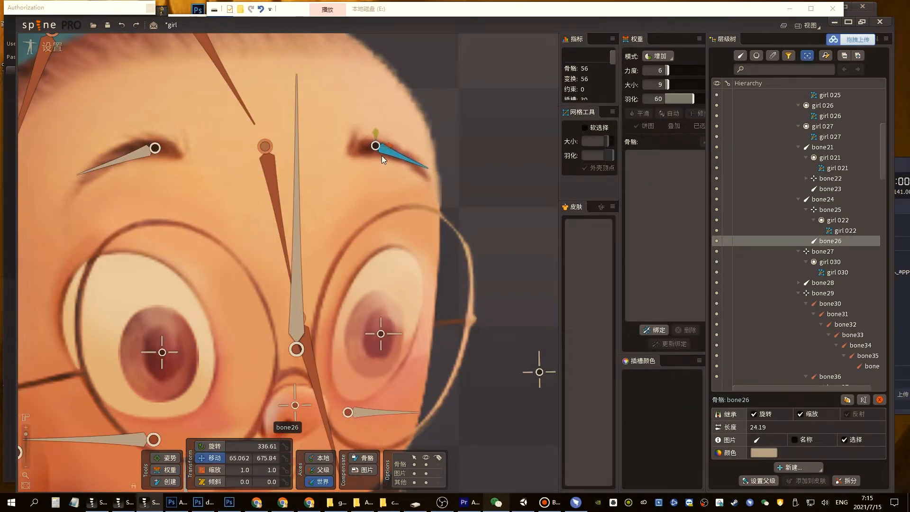
drag(382, 155, 382, 156)
key(c)
drag(508, 180, 463, 126)
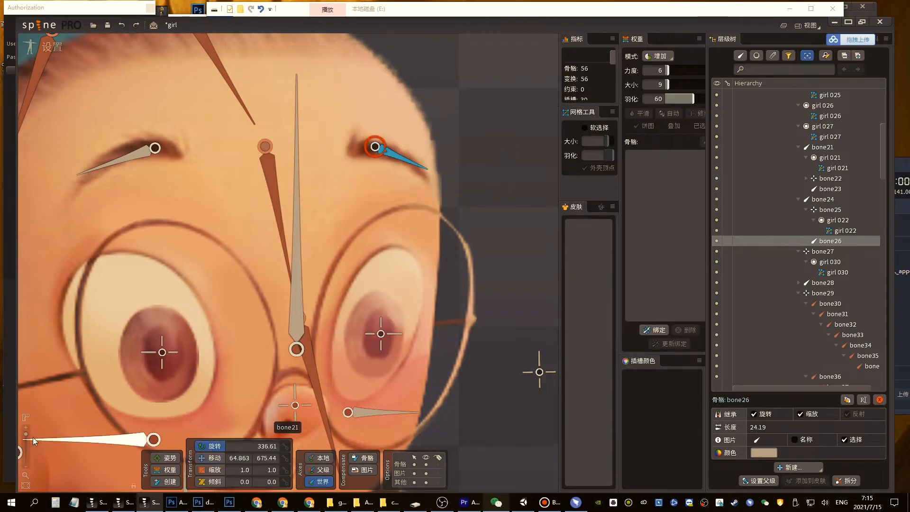
drag(32, 437, 25, 441)
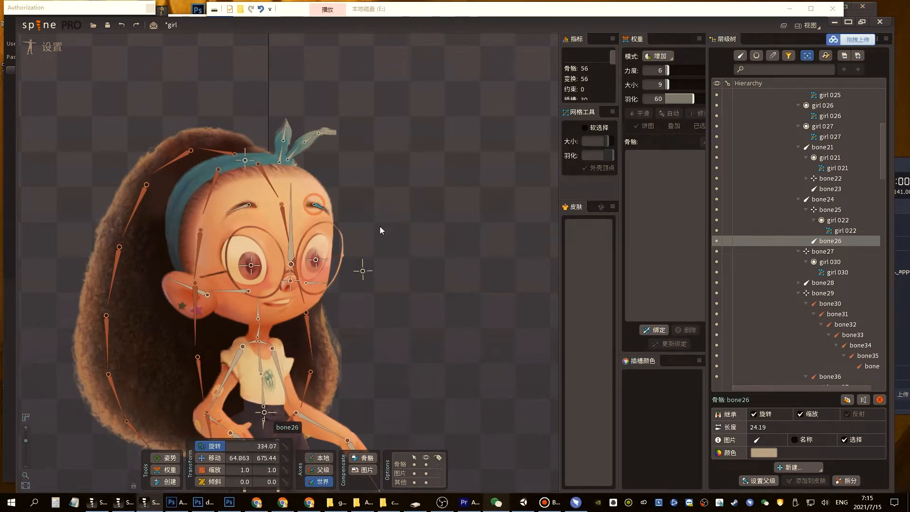
Paint a little bone5 weight onto the face mesh vertex at the bone26 eyebrow's outer end, in Add mode at strength 6 and size 6
click(270, 219)
click(164, 473)
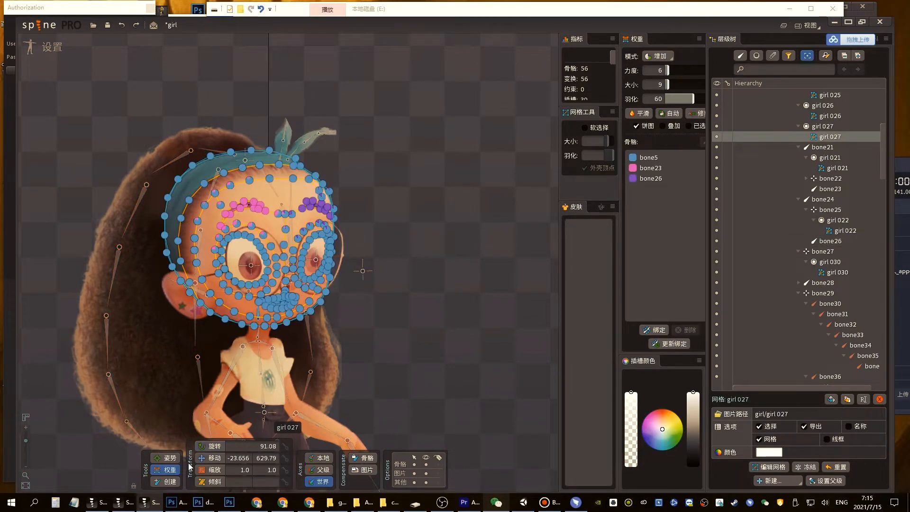
scroll(340, 237, up, 5)
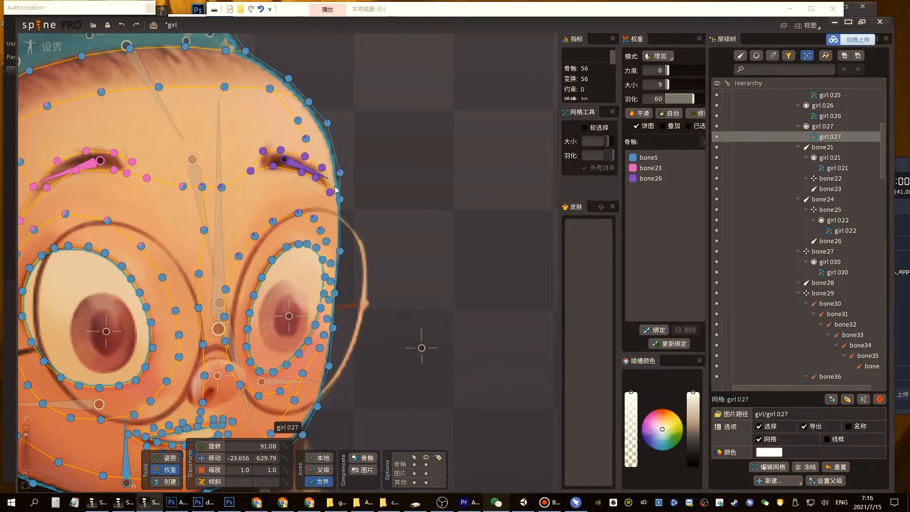
click(646, 179)
click(666, 57)
click(659, 89)
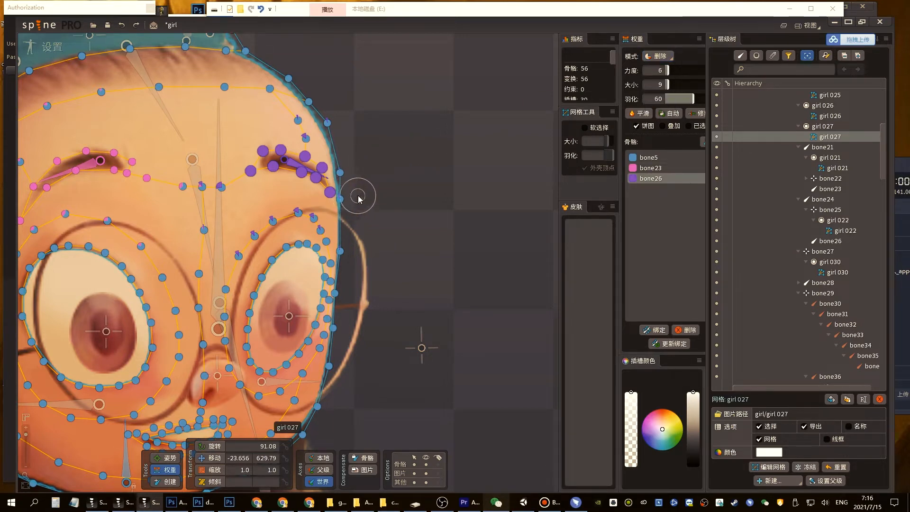
click(654, 158)
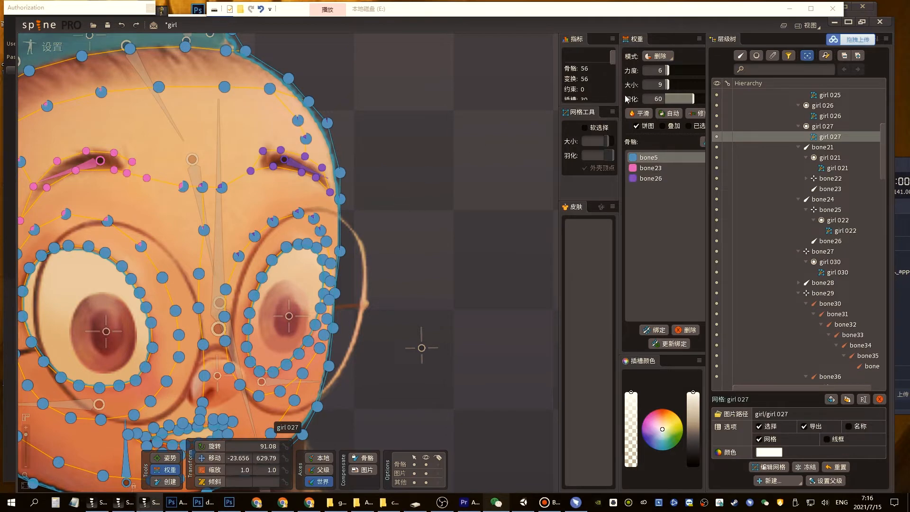
click(658, 55)
click(659, 62)
drag(670, 85, 669, 85)
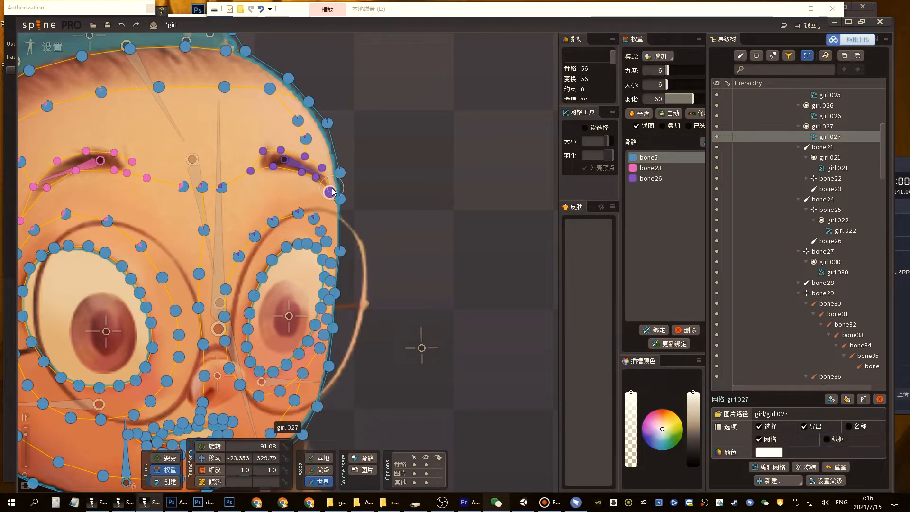
drag(325, 200, 325, 189)
Select bone26 to recheck its eyebrow on the face, and save the project
key(space)
key(space)
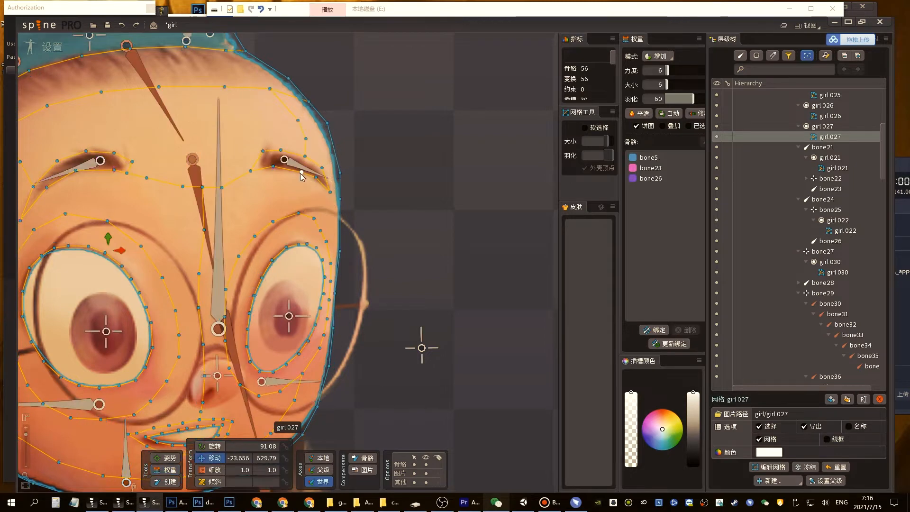
click(297, 167)
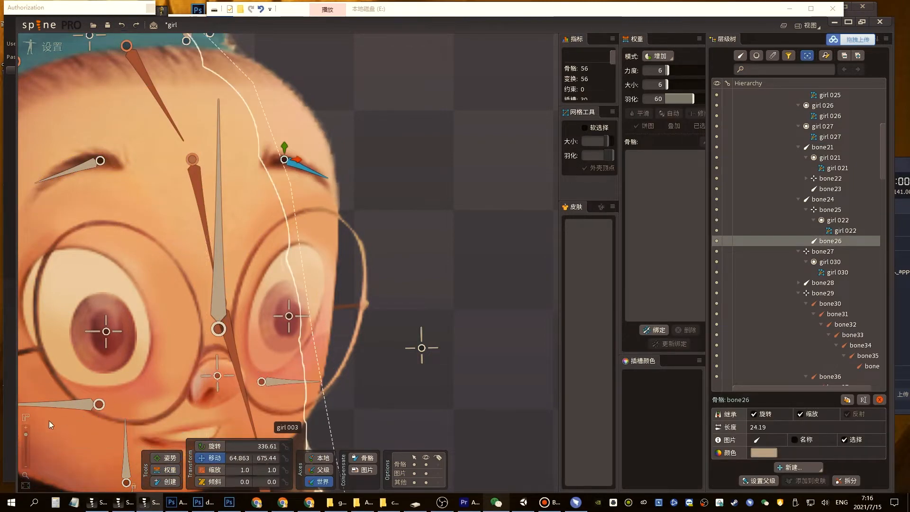
drag(25, 437, 25, 440)
key(ctrl+s)
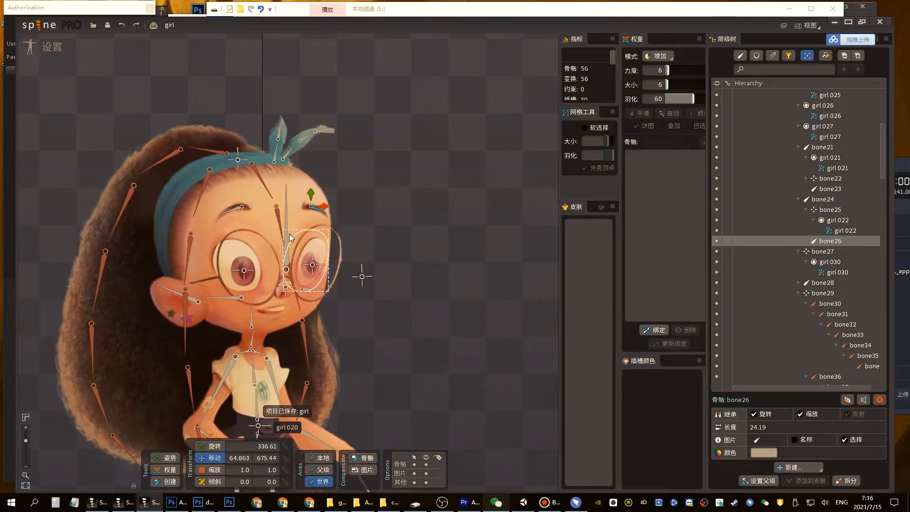
Examine how the head bones bone5, bone53 and bone52 affect the face
key(c)
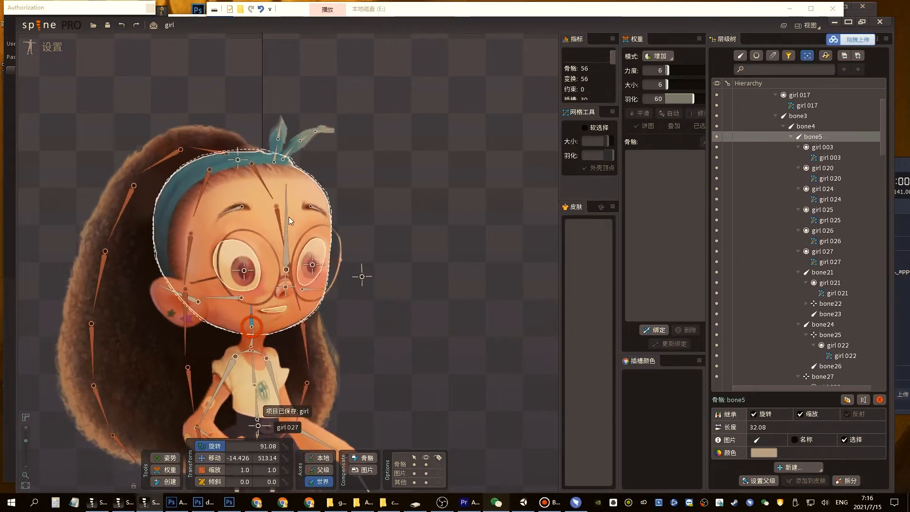
click(286, 215)
key(v)
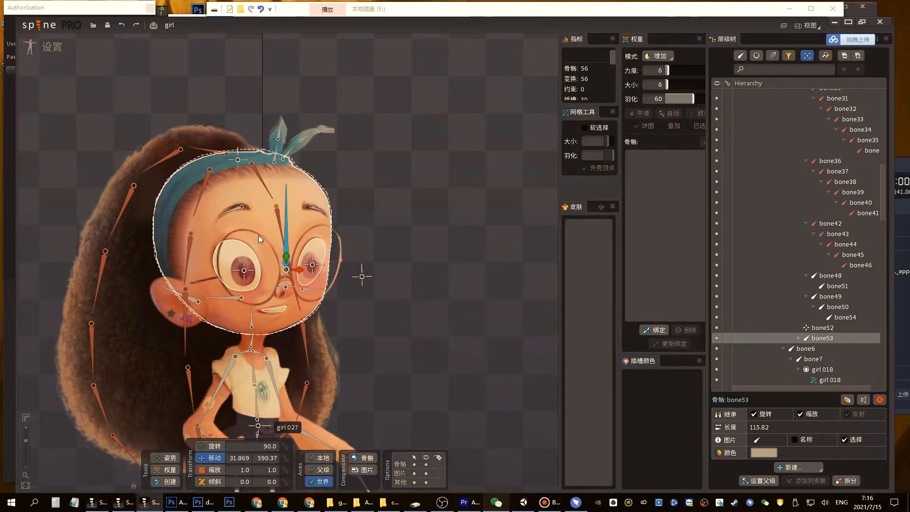
click(365, 281)
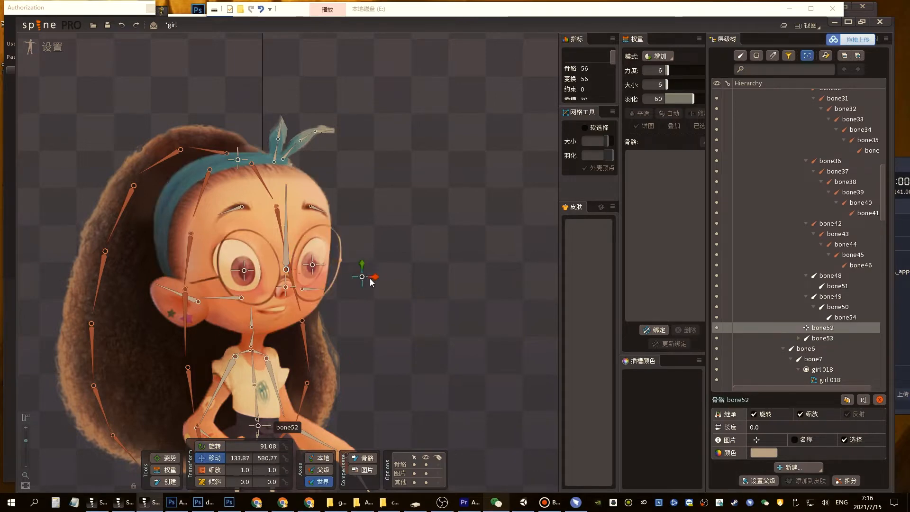
click(252, 315)
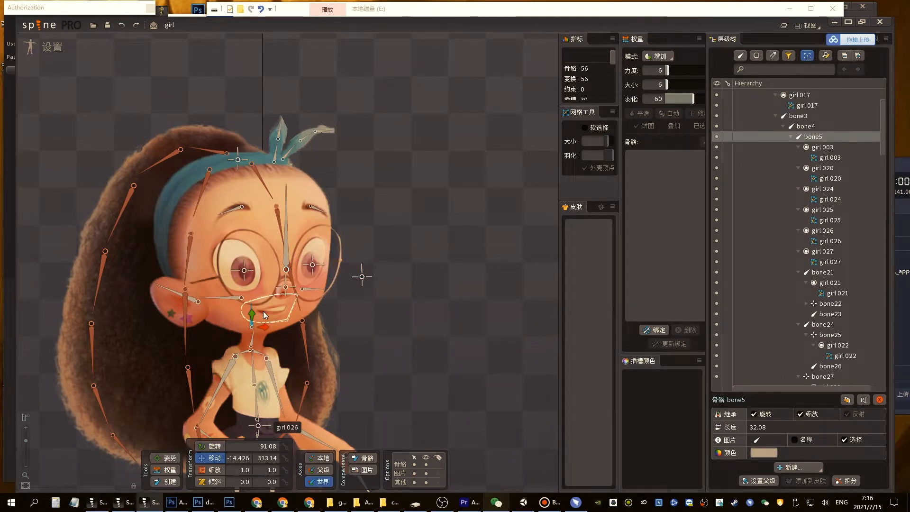
Try to delete bone52, reposition it beside the glasses, and save the project
drag(362, 276, 386, 271)
key(Delete)
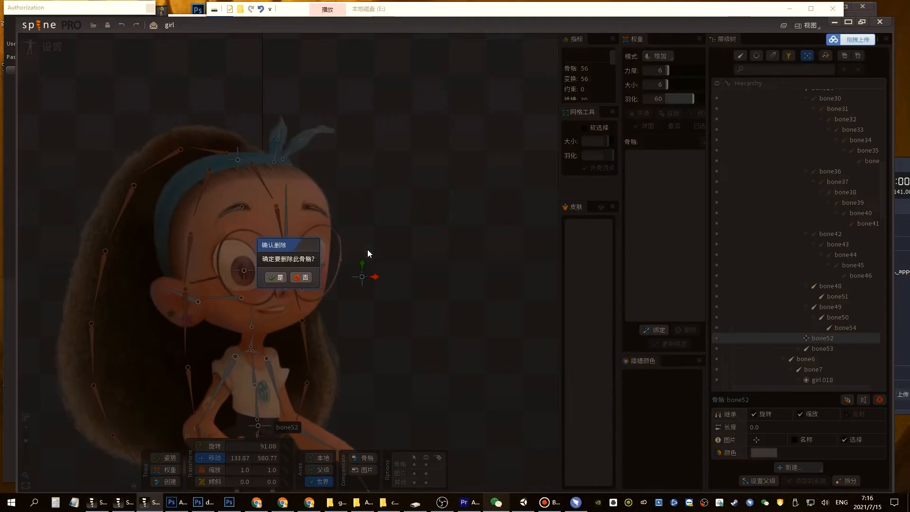
click(259, 274)
key(ctrl+z)
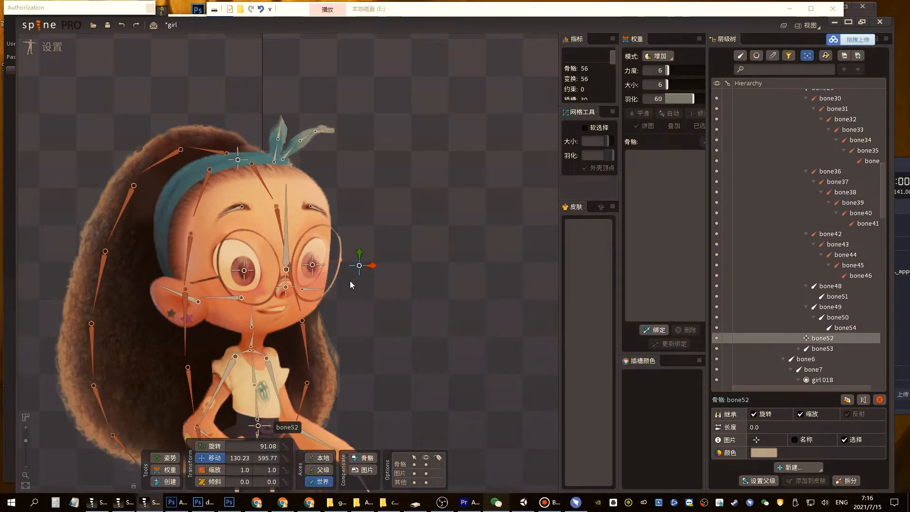
key(ctrl+s)
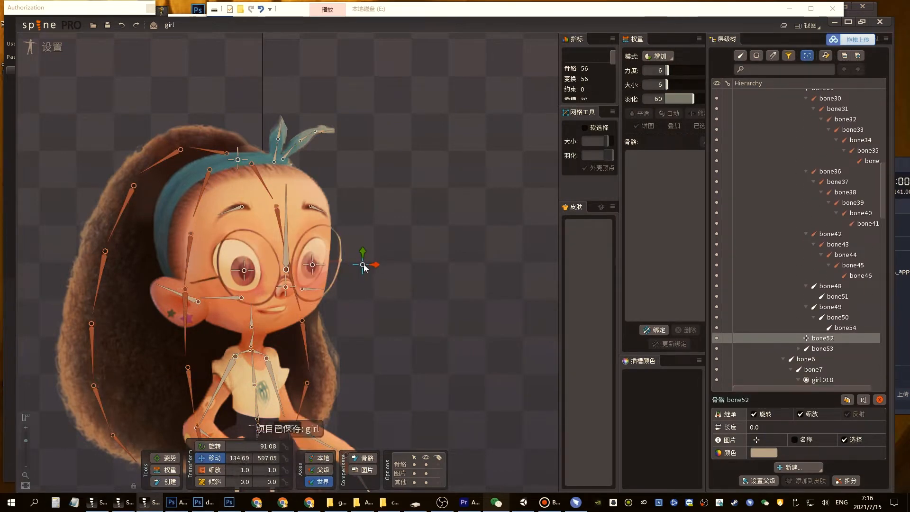
Bind the face mesh to bone52 and set its weight brush to strength 1 and size 57
click(259, 227)
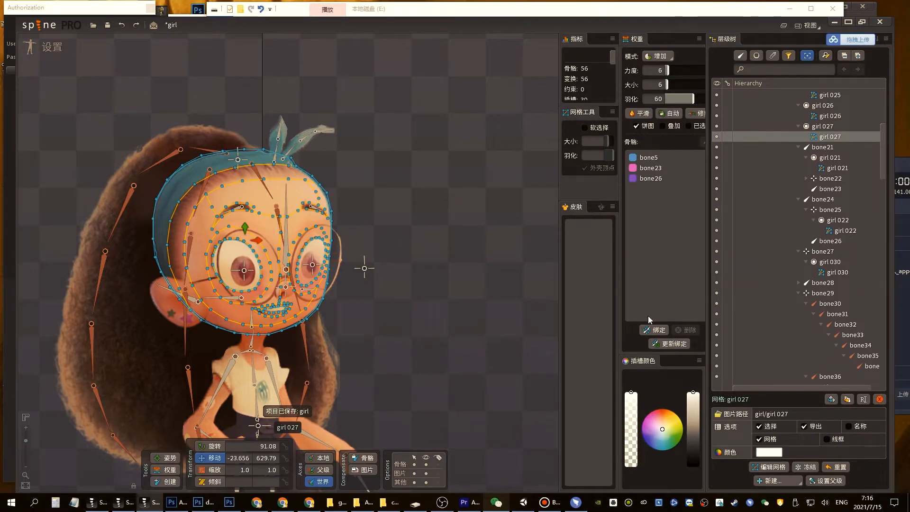
click(653, 330)
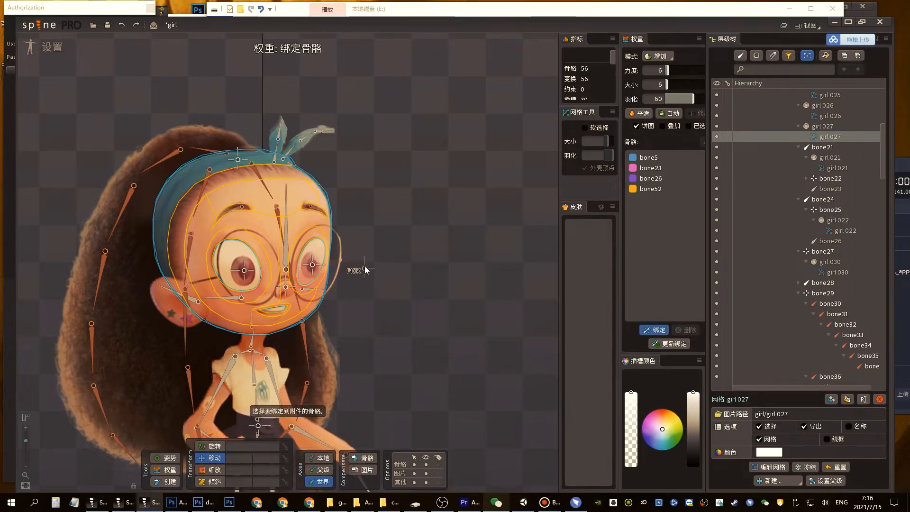
click(638, 189)
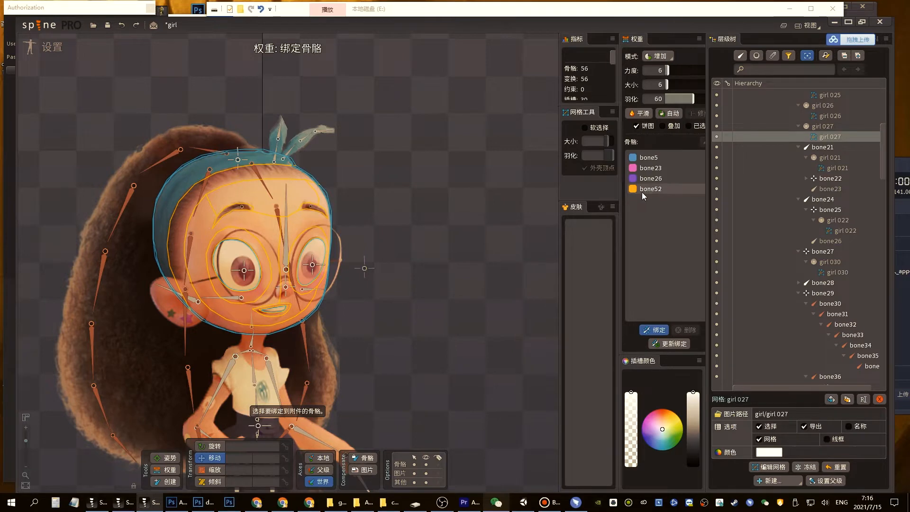
click(166, 474)
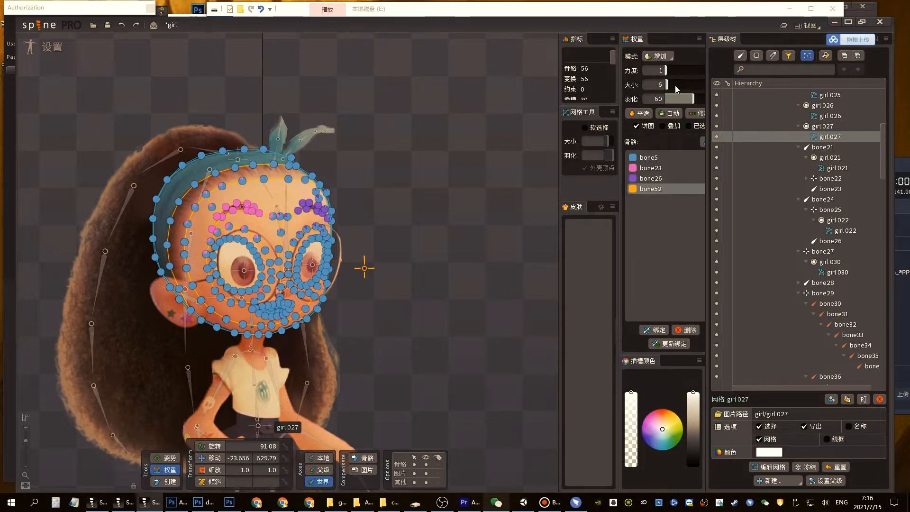
drag(676, 84, 683, 85)
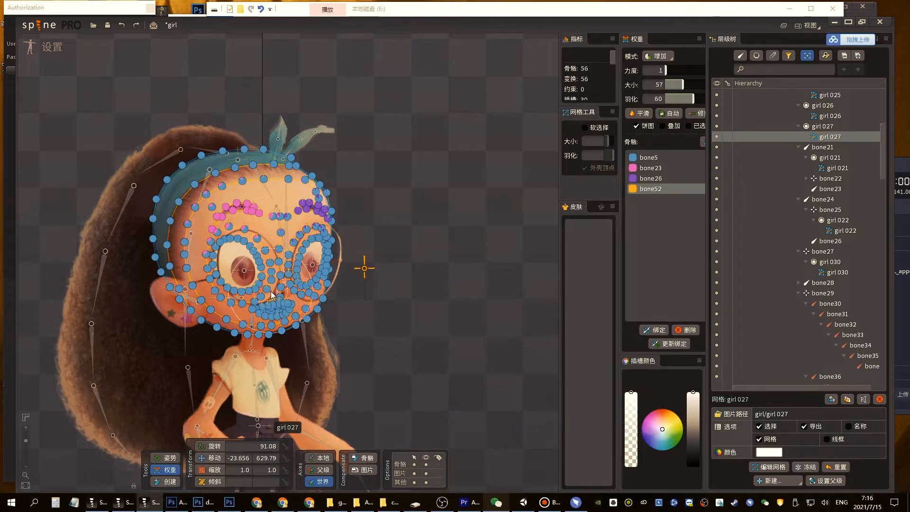
Move bone52 to test how the face mesh follows it, and save the project
key(v)
drag(366, 269, 147, 260)
key(ctrl+s)
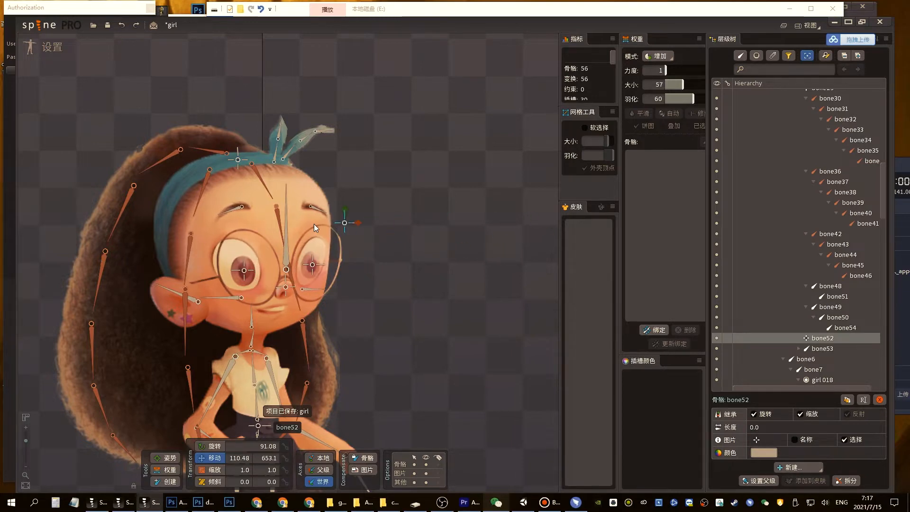
Undo the last bone52 move and save the project with the nose bone selected
key(ctrl+z)
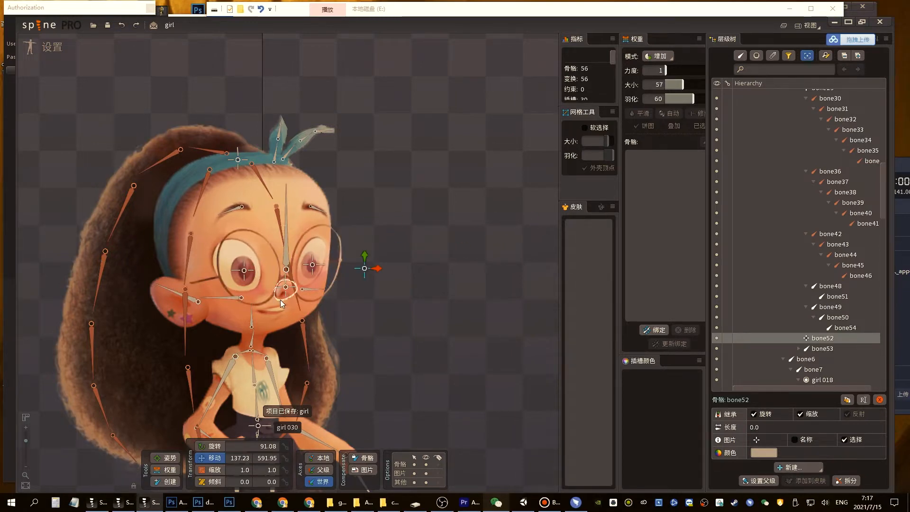
scroll(284, 293, up, 3)
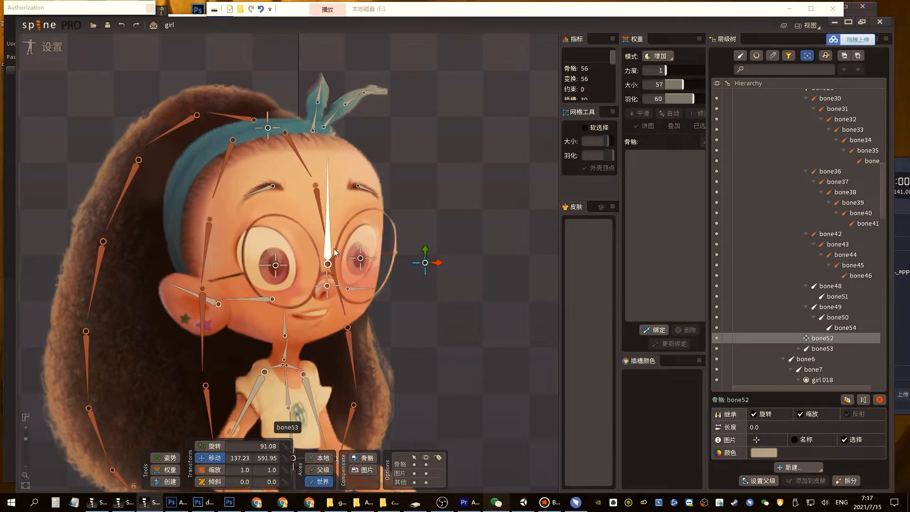
click(327, 277)
key(ctrl+s)
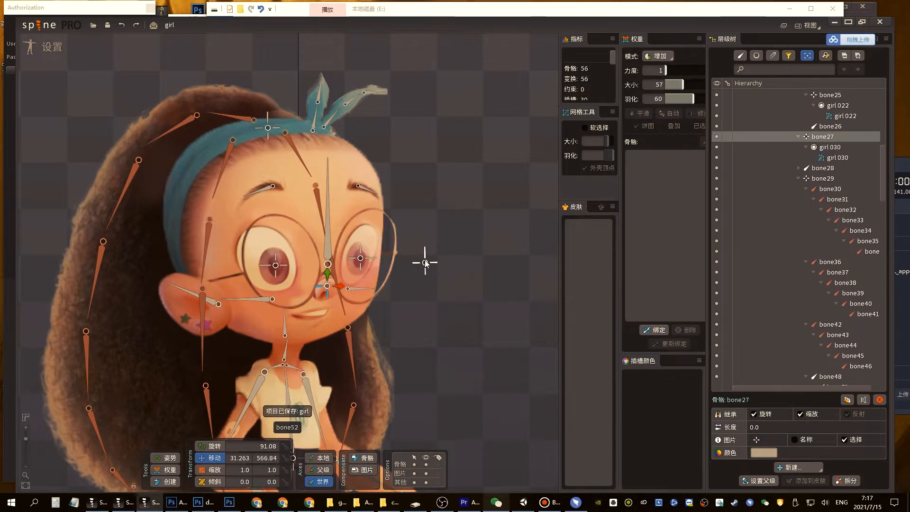
Try moving bone52 toward the glasses to test its effect on the face, and undo the move
drag(425, 263, 378, 262)
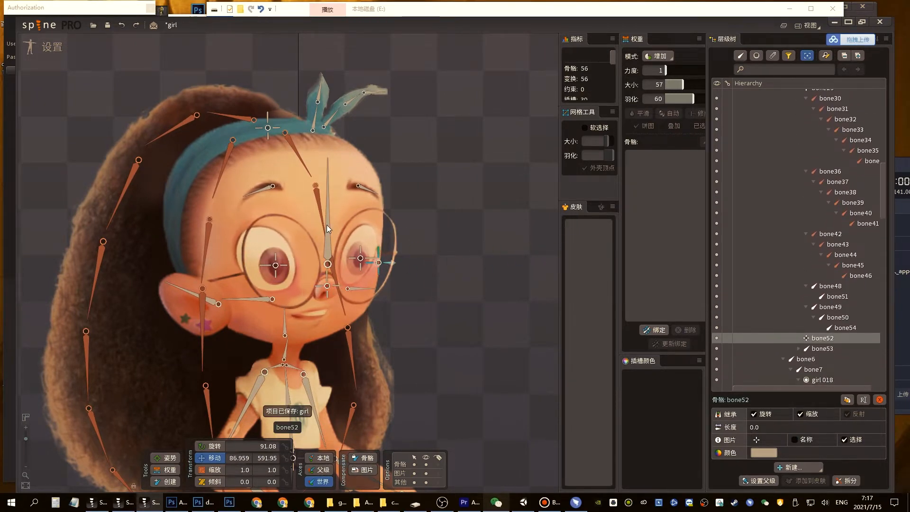
mouse_move(327, 228)
mouse_down()
mouse_move(506, 235)
mouse_move(331, 242)
mouse_up()
key(ctrl+z)
Create a transform constraint named nose on bone27 with bone52 as its target
click(327, 286)
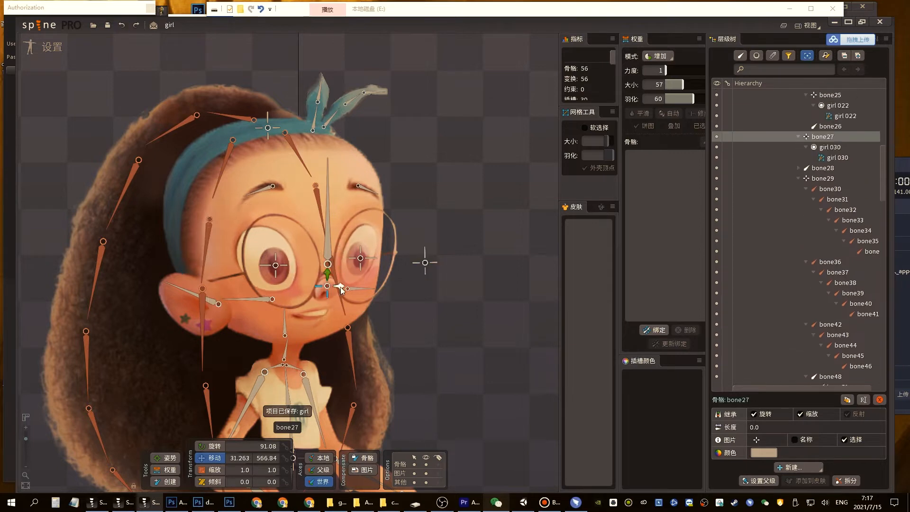
click(793, 467)
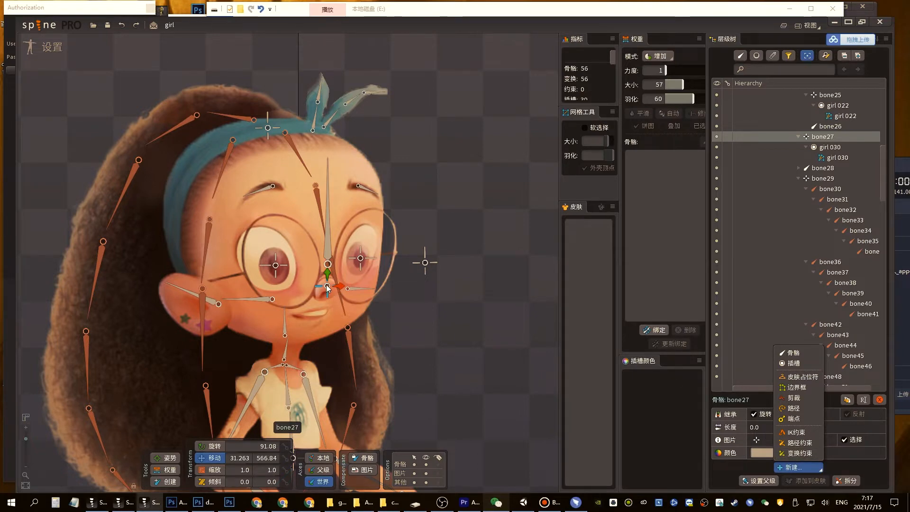
click(799, 453)
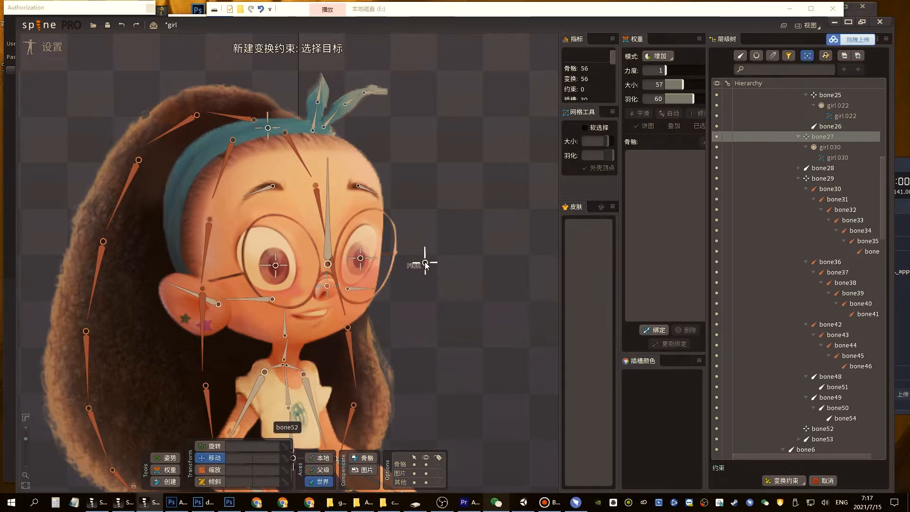
click(424, 263)
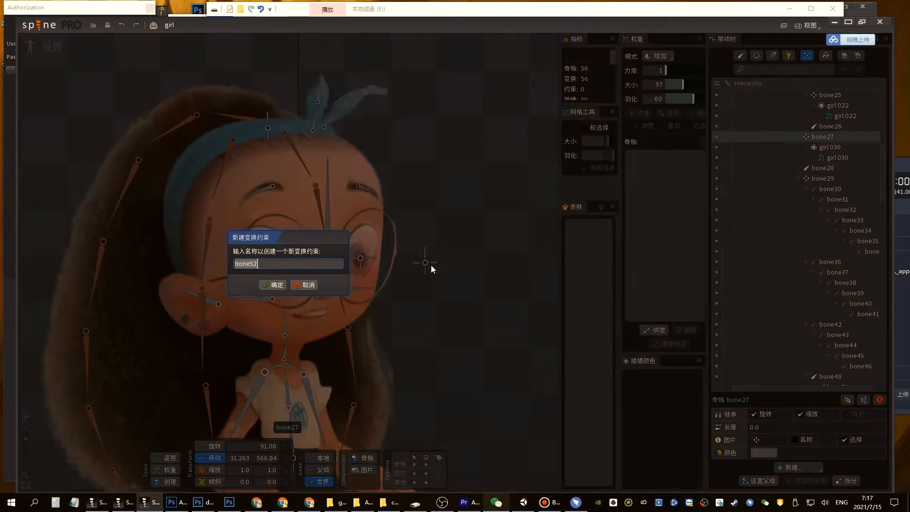
text(nose)
key(Return)
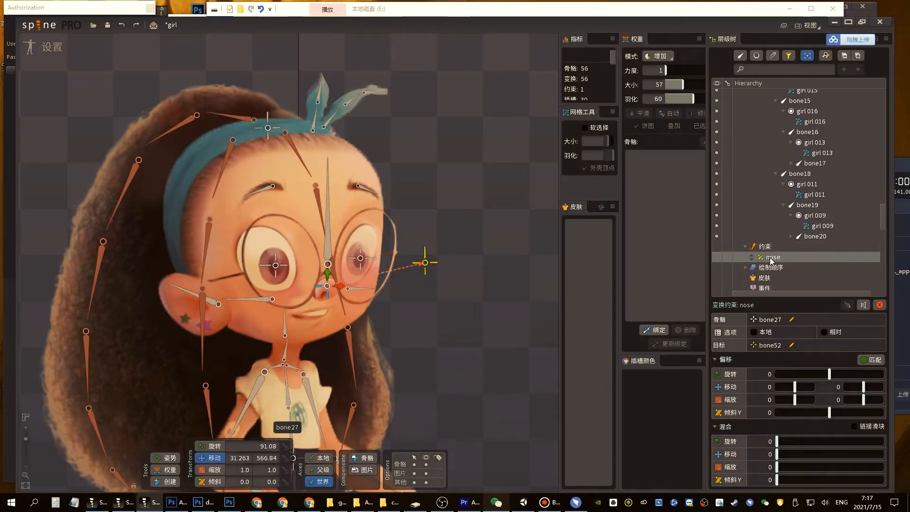
Match the nose constraint's offset, set its translate mix to 2, and test it by moving bone52
click(870, 361)
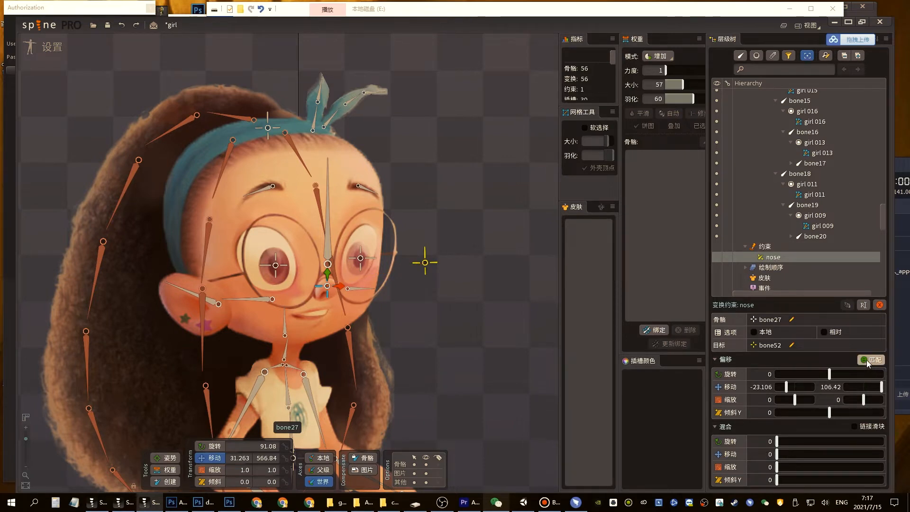
click(425, 263)
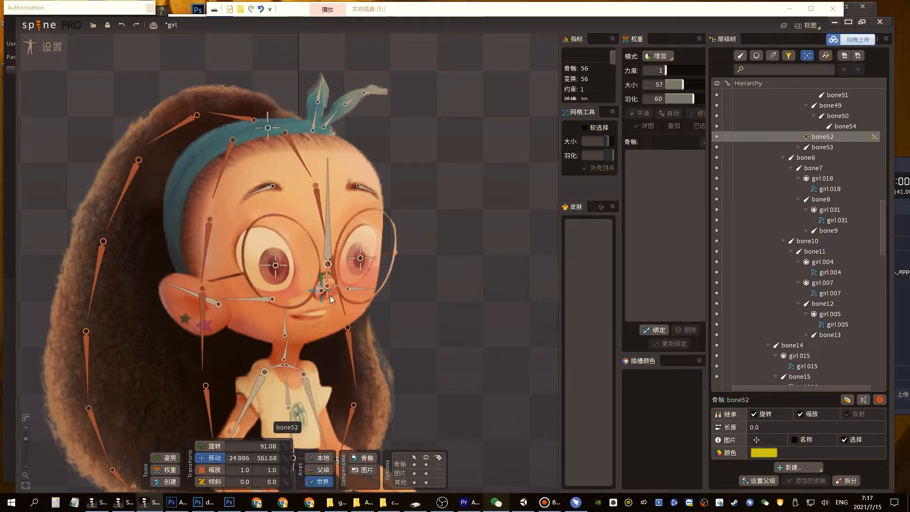
click(874, 138)
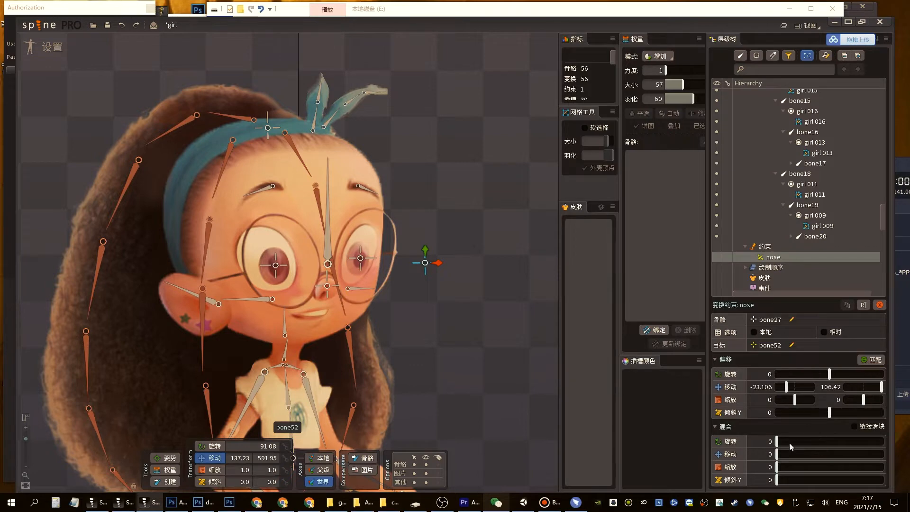
text(2)
key(Return)
drag(436, 263, 489, 262)
key(ctrl+z)
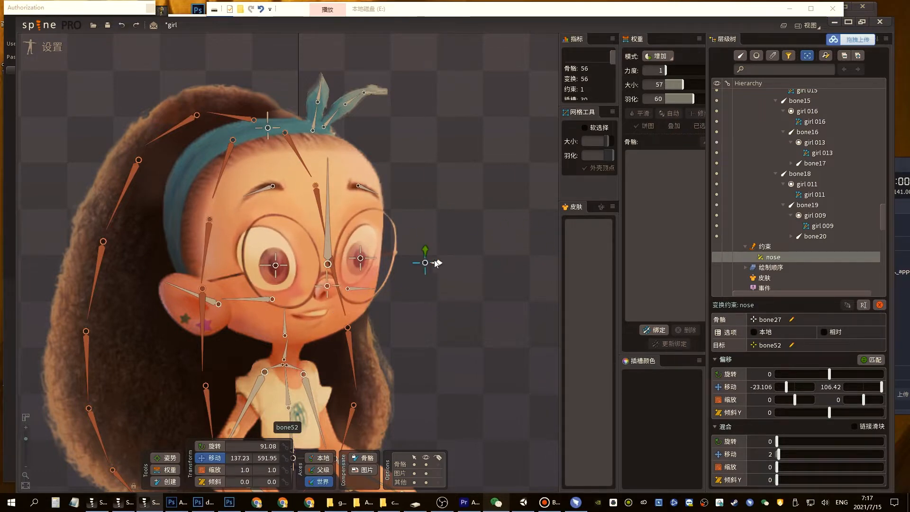
Bind the nose mesh girl 030 to bone27 and bone52
click(332, 291)
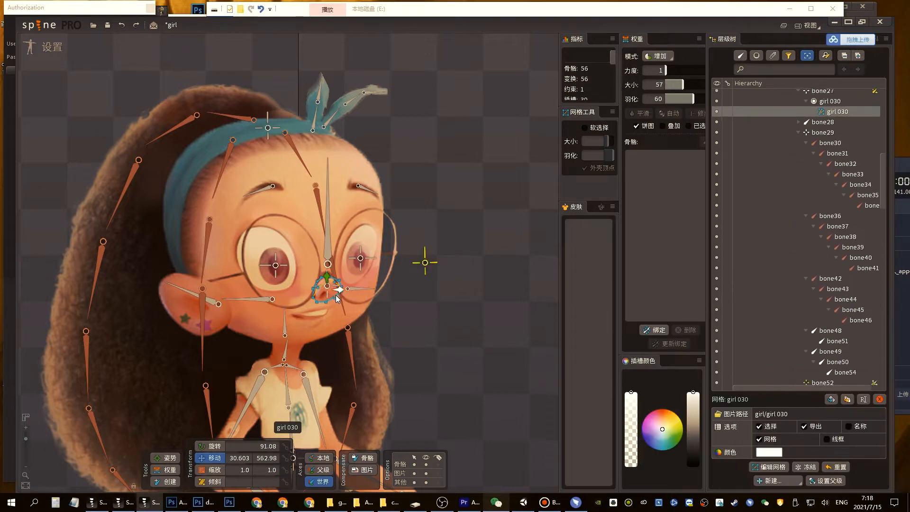
scroll(340, 288, up, 6)
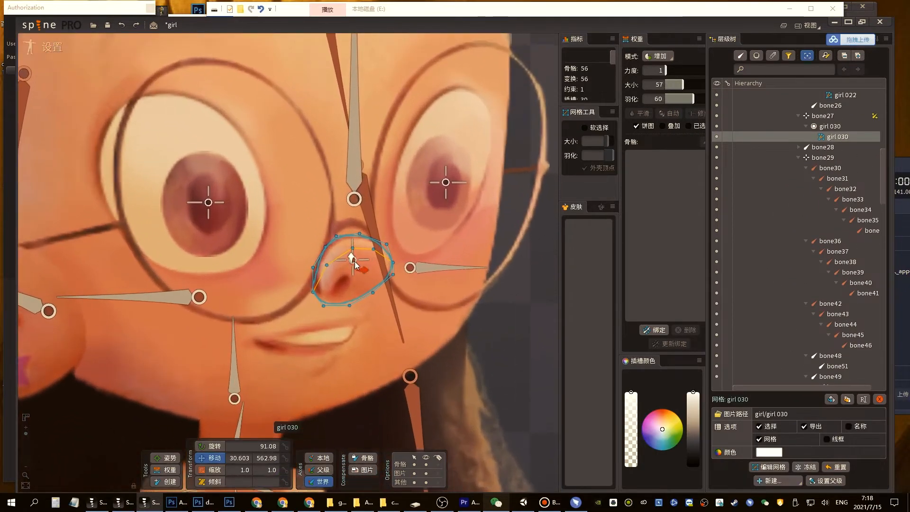
scroll(374, 254, down, 5)
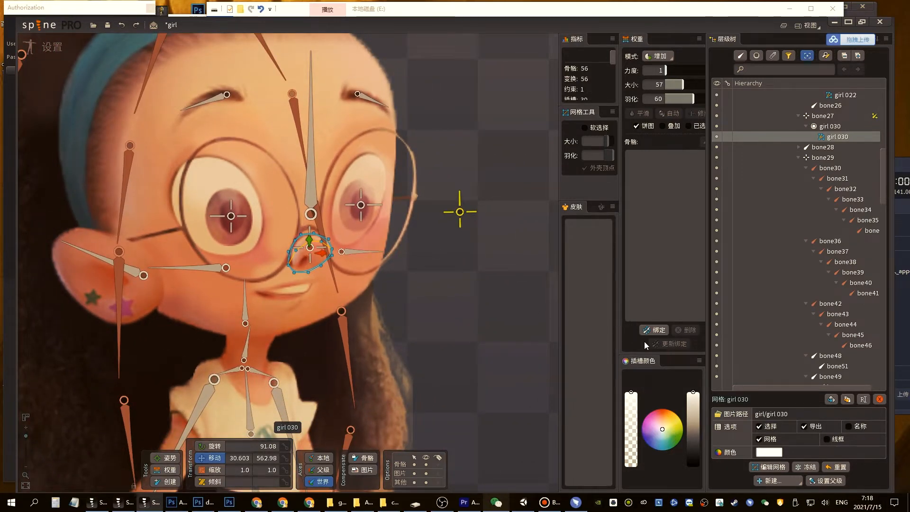
click(653, 332)
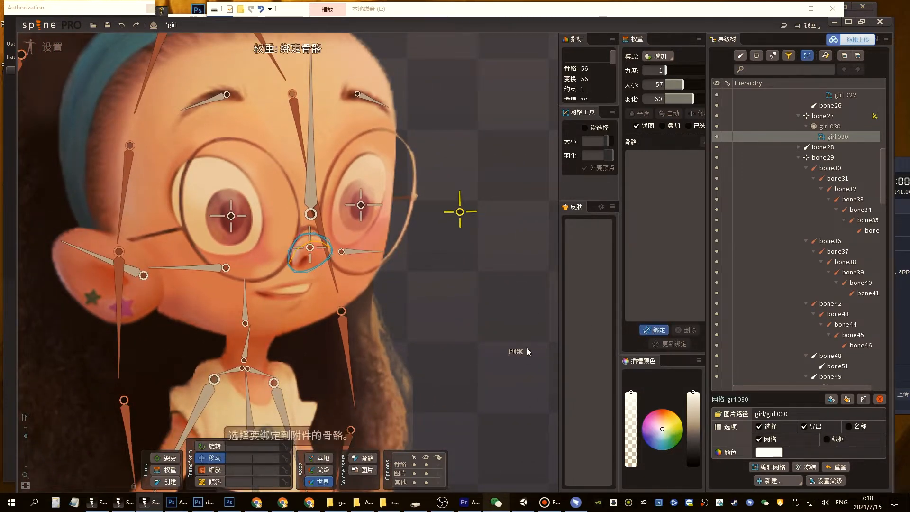
click(310, 247)
click(461, 213)
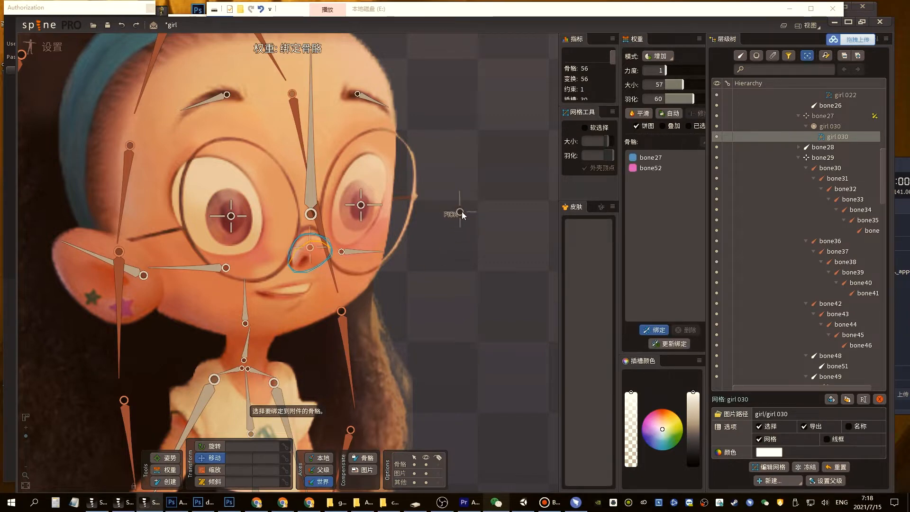
Choose bone52 for weight painting on the nose mesh and set the brush size to 9
click(171, 467)
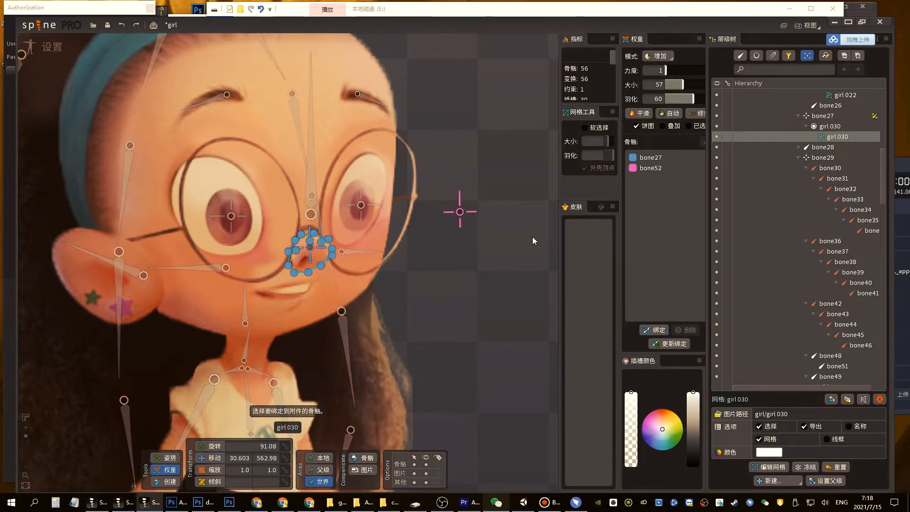
click(644, 168)
drag(682, 84, 669, 83)
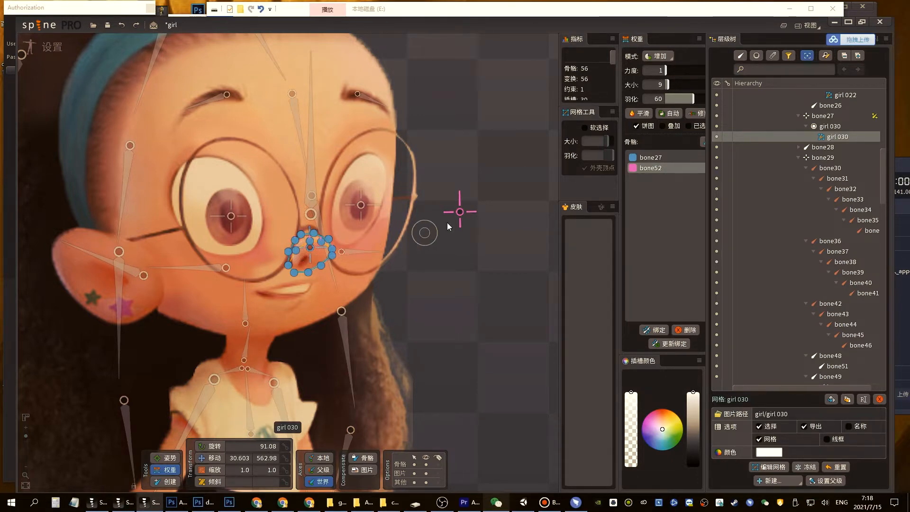
Move bone52 around and across the face to test how the nose follows, undoing each move
click(459, 212)
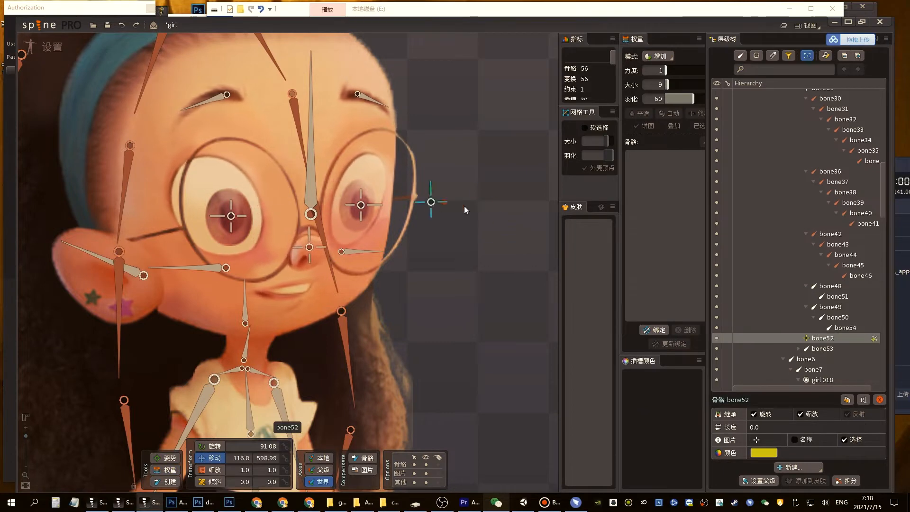
drag(466, 210, 438, 248)
key(ctrl+z)
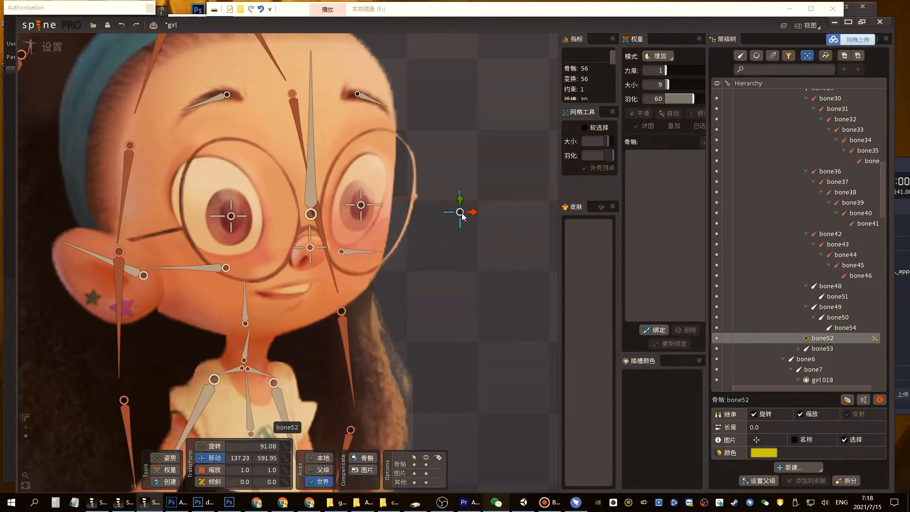
drag(462, 216, 263, 238)
key(ctrl+z)
drag(459, 214, 228, 217)
key(ctrl+z)
Target bone52 in the nose mesh weights and set the weight brush to Add mode with strength 0.3
click(301, 260)
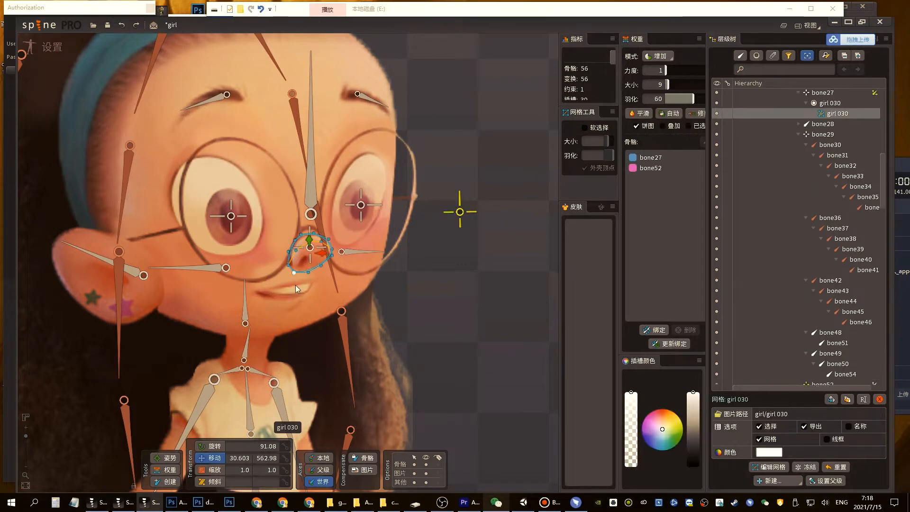
click(650, 168)
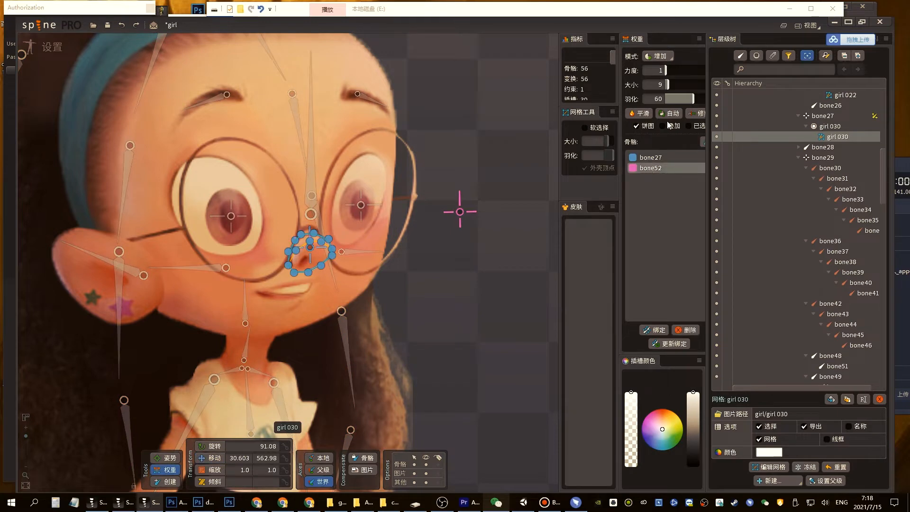
click(658, 55)
click(659, 76)
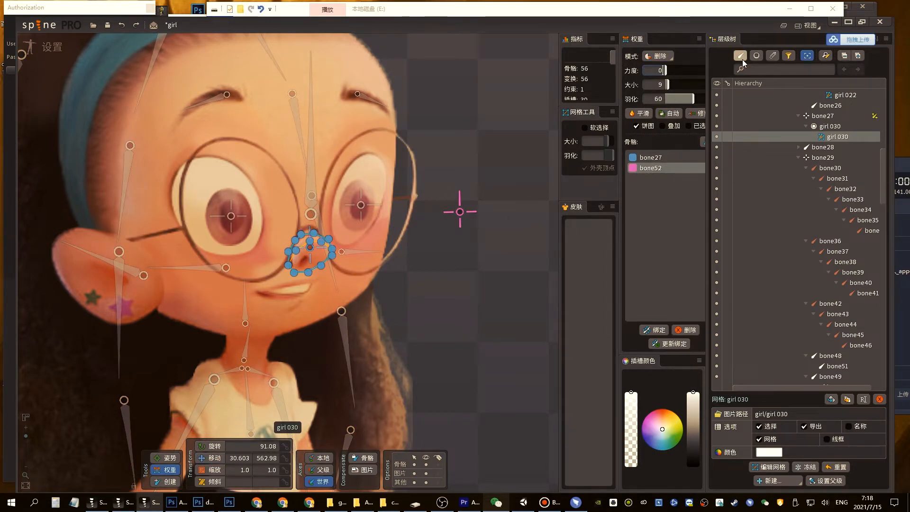
click(658, 55)
click(659, 66)
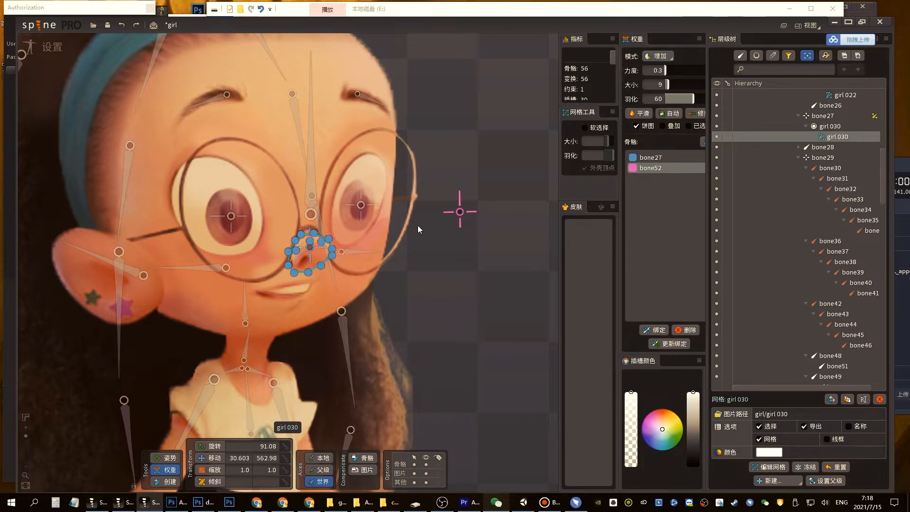
Test the nose's response to bone52 and inspect the bone52 weights on the nose mesh
click(458, 219)
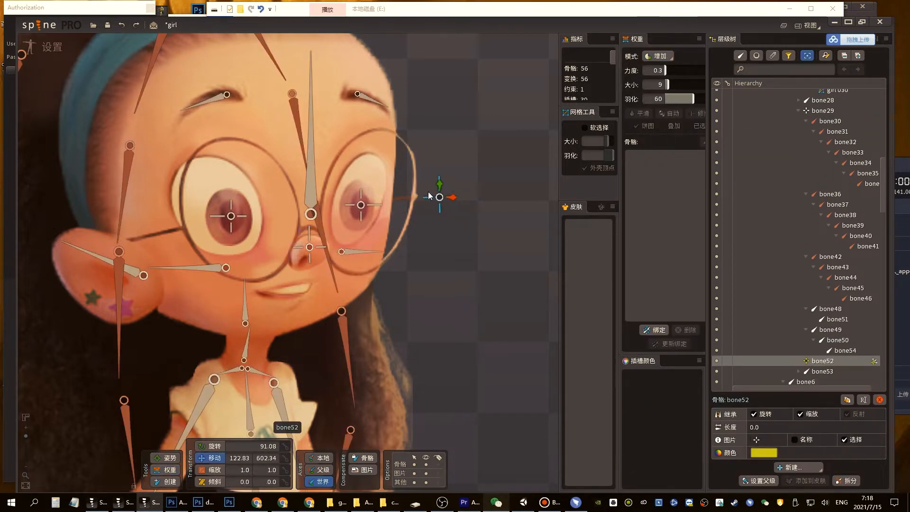
click(286, 268)
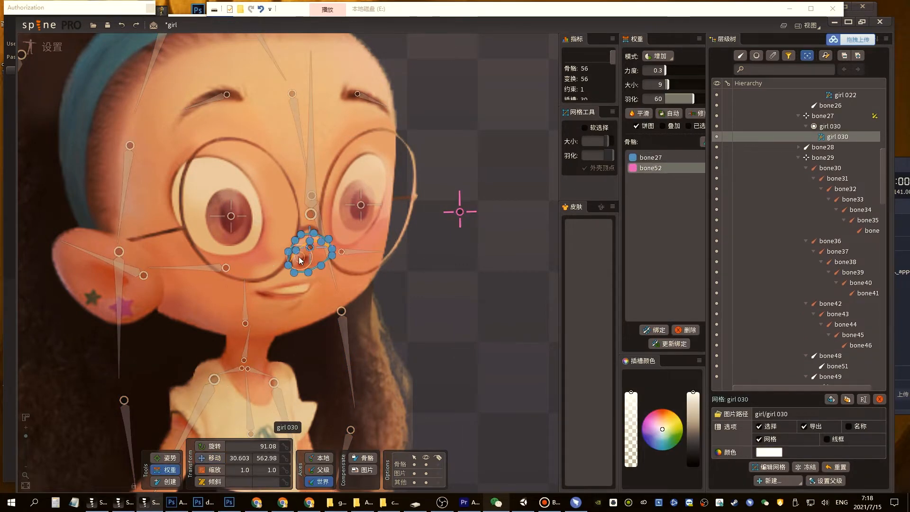
click(451, 206)
mouse_move(451, 207)
mouse_down()
mouse_move(490, 198)
mouse_move(453, 210)
mouse_up()
drag(369, 233, 396, 292)
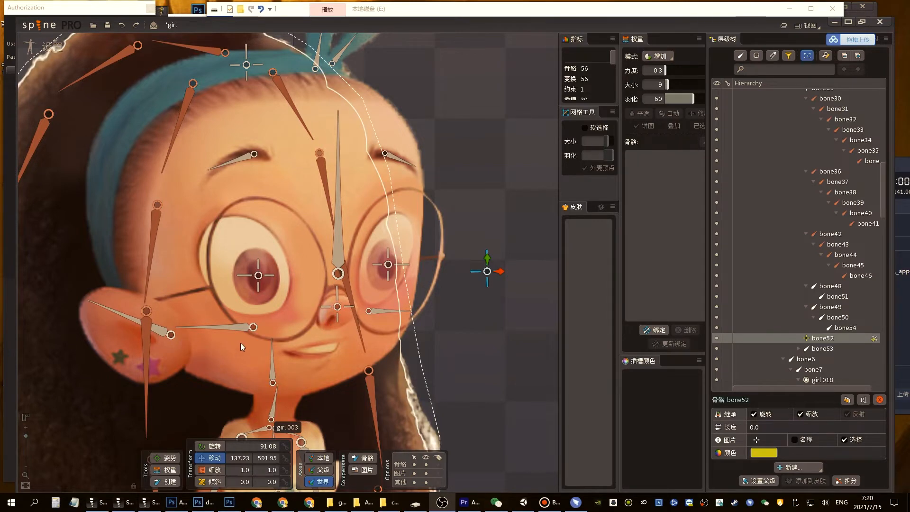
Try moving bone21 below the glasses to test how the eye and eyebrow follow, and undo the moves
click(240, 329)
drag(245, 330, 237, 328)
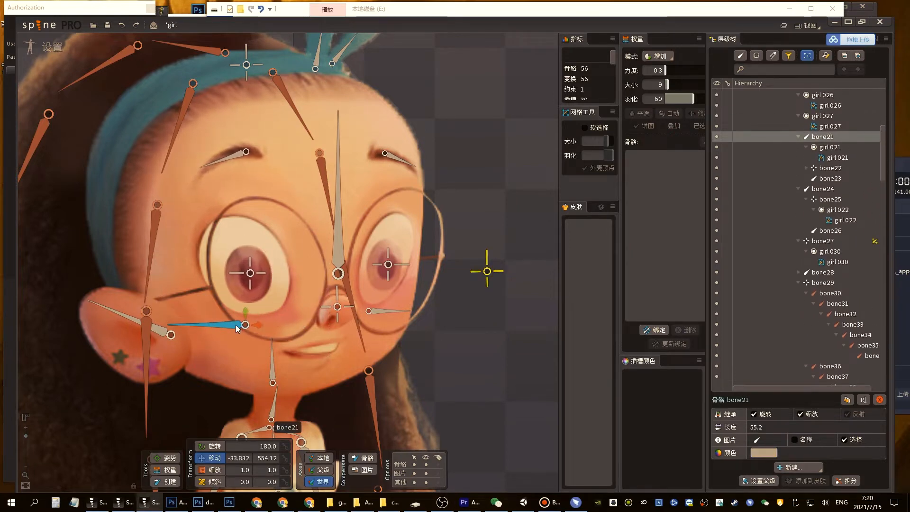
key(ctrl+z)
drag(486, 271, 218, 338)
key(ctrl+z)
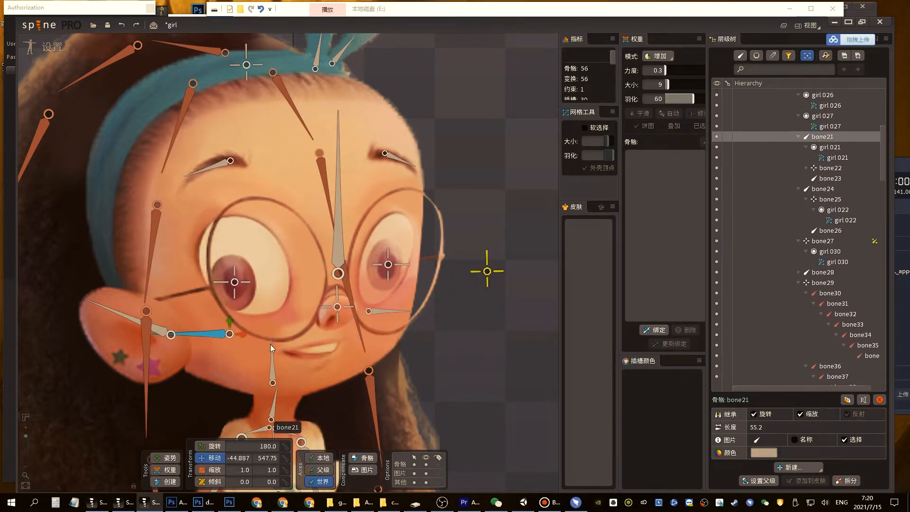
key(ctrl+z)
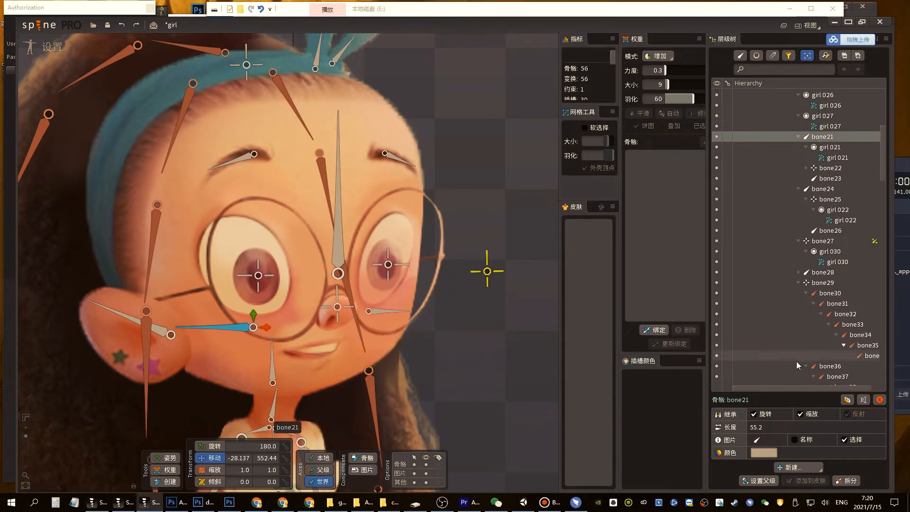
Create a transform constraint named eye_r on bone21 with bone52 as its target
click(793, 470)
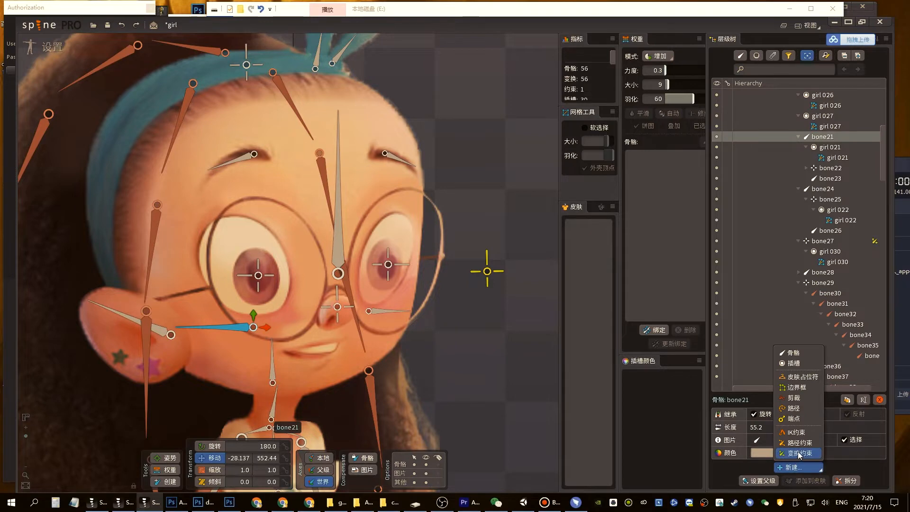
click(800, 453)
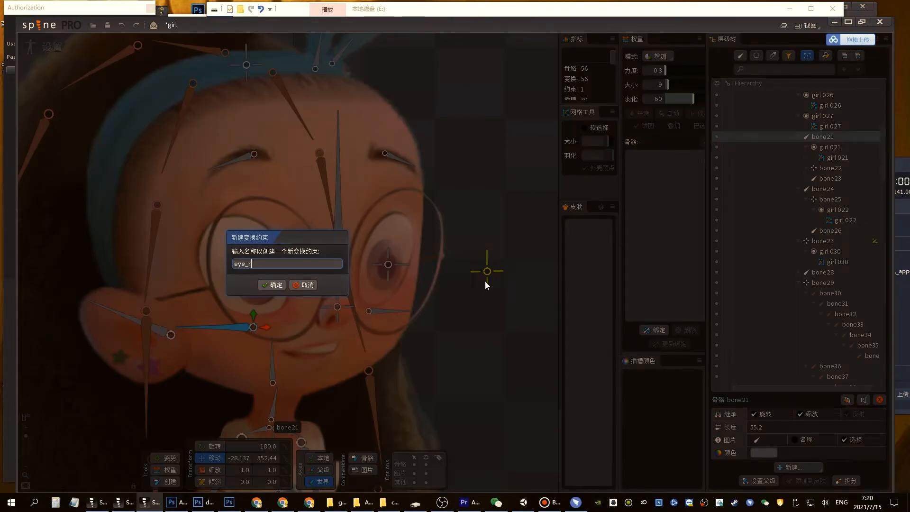
key(Return)
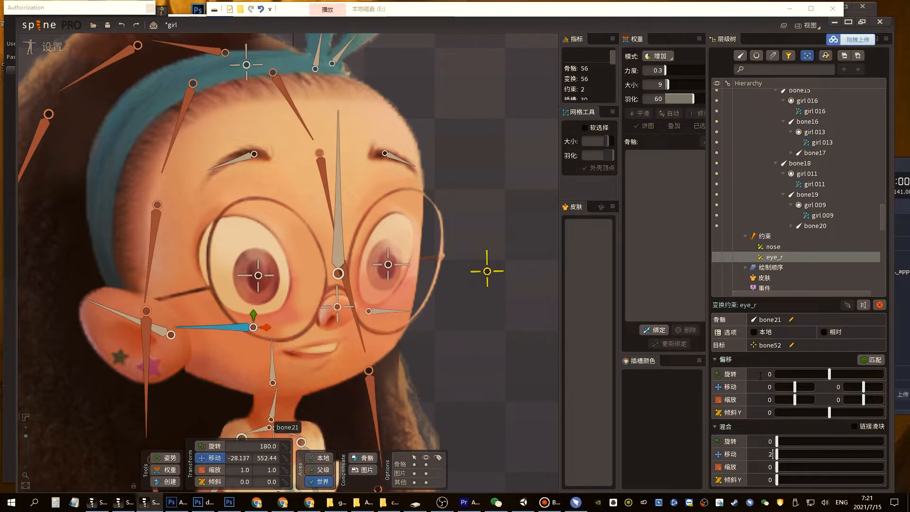
Match the eye_r constraint's offsets to the current pose and enter a translate mix starting from 2
key(Return)
key(ctrl+z)
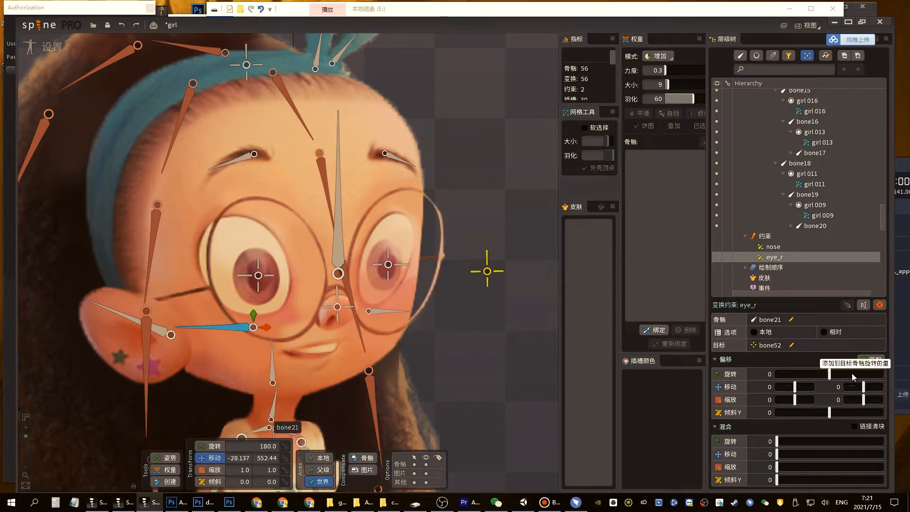
click(869, 361)
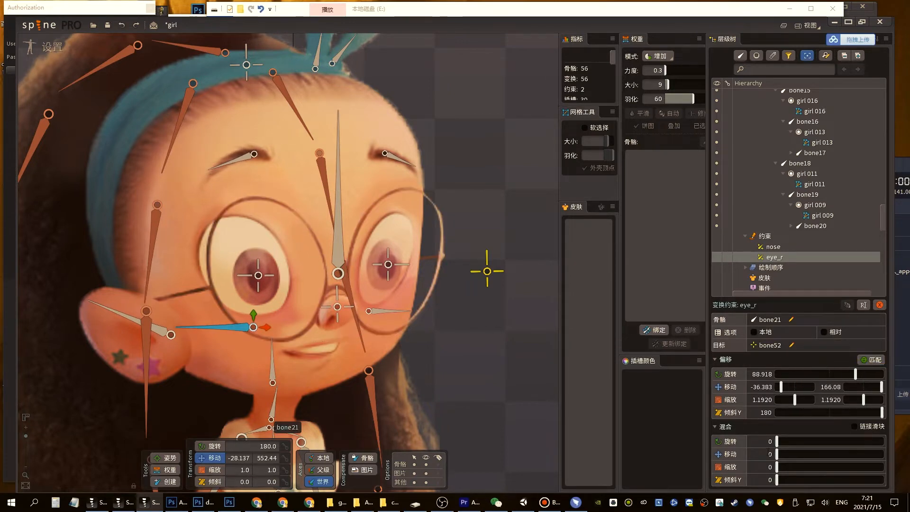
text(2)
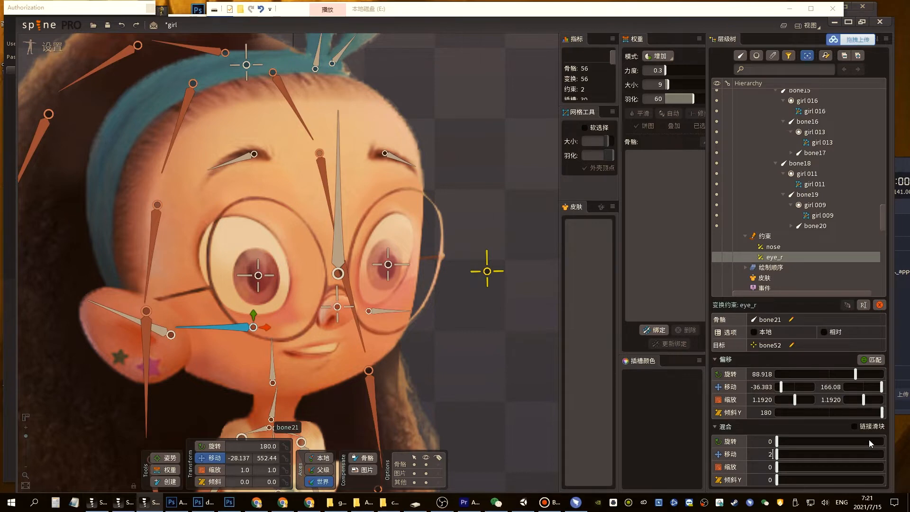
key(Return)
Set the eye_r constraint's translate mix to 2.3, test the eye by moving bone52 across the face, and undo the move
mouse_move(488, 272)
mouse_down()
mouse_move(420, 260)
mouse_move(527, 287)
mouse_move(279, 261)
mouse_move(525, 264)
mouse_move(489, 274)
mouse_up()
click(239, 327)
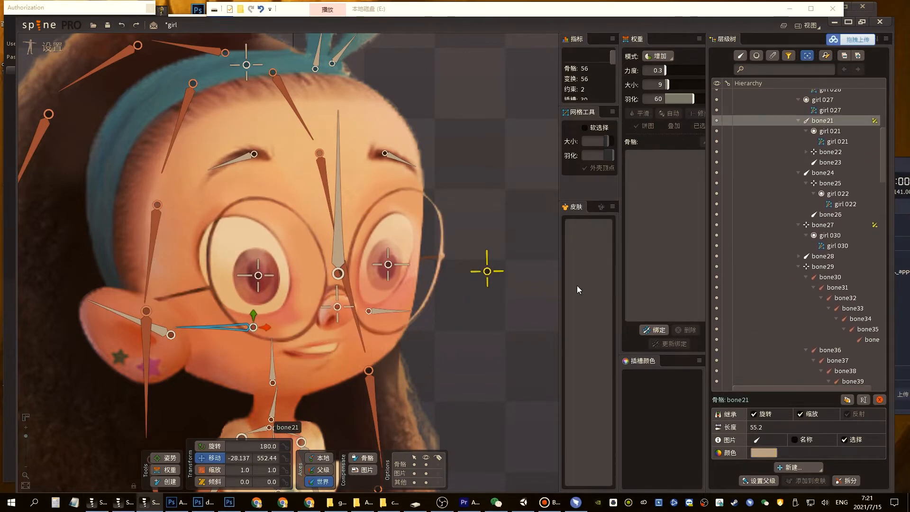
click(875, 136)
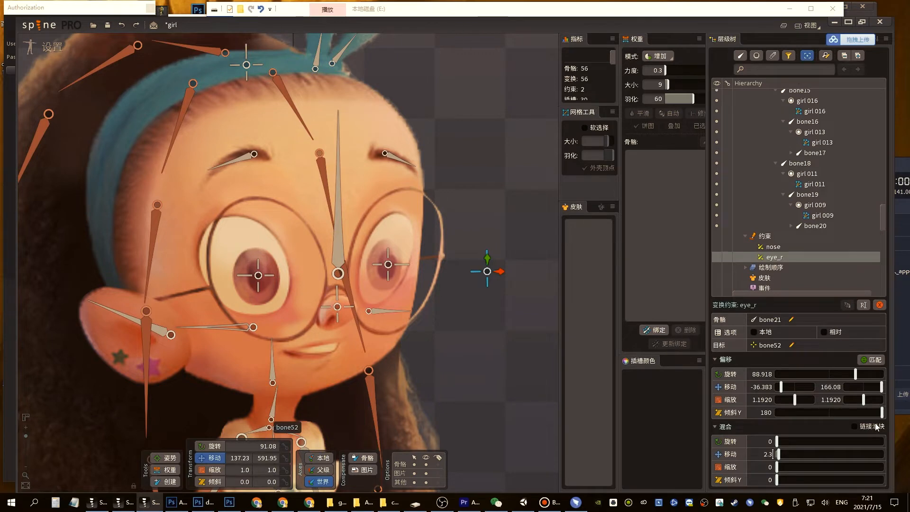
drag(487, 271, 161, 291)
key(ctrl+z)
Create a transform constraint named eye_l on bone24 with bone52 as its target
click(384, 311)
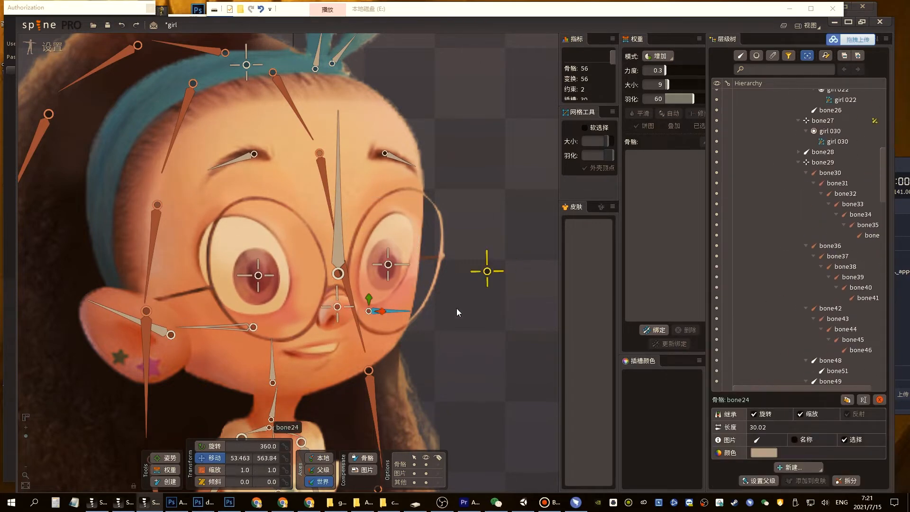
click(799, 468)
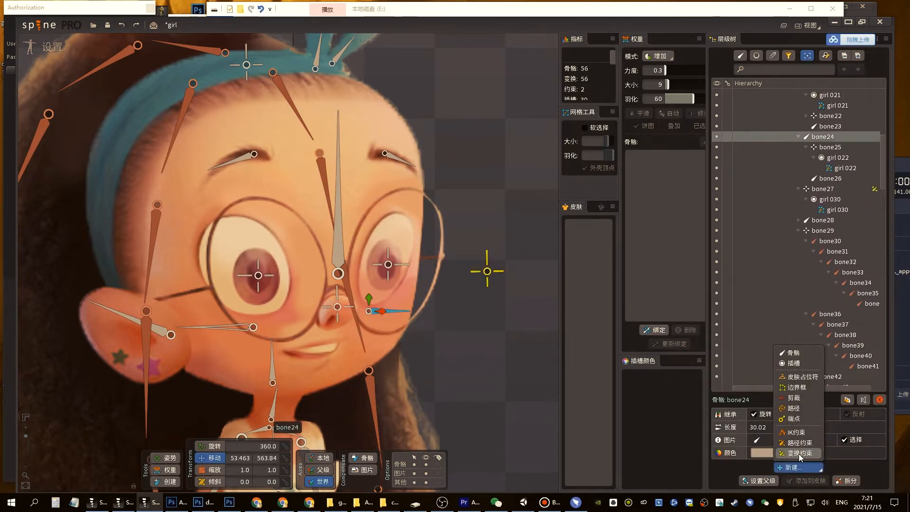
click(799, 454)
click(487, 273)
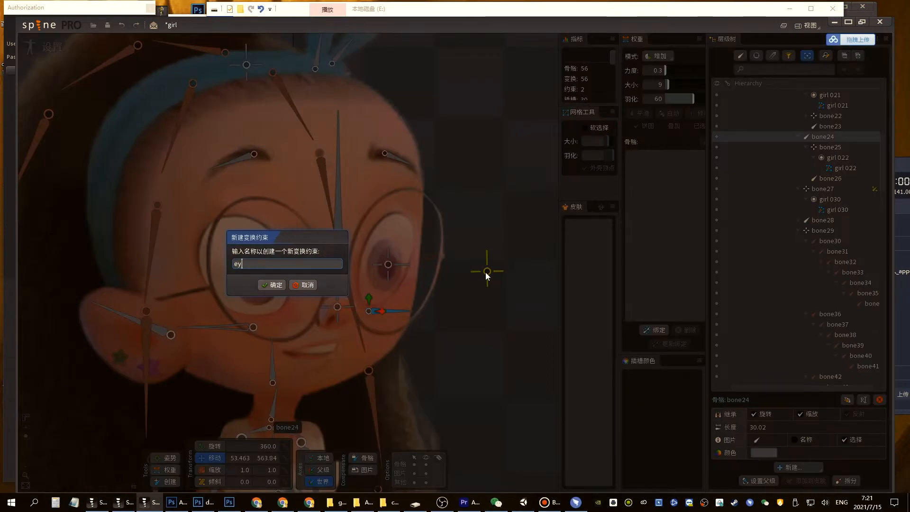
text(eye_l)
key(Return)
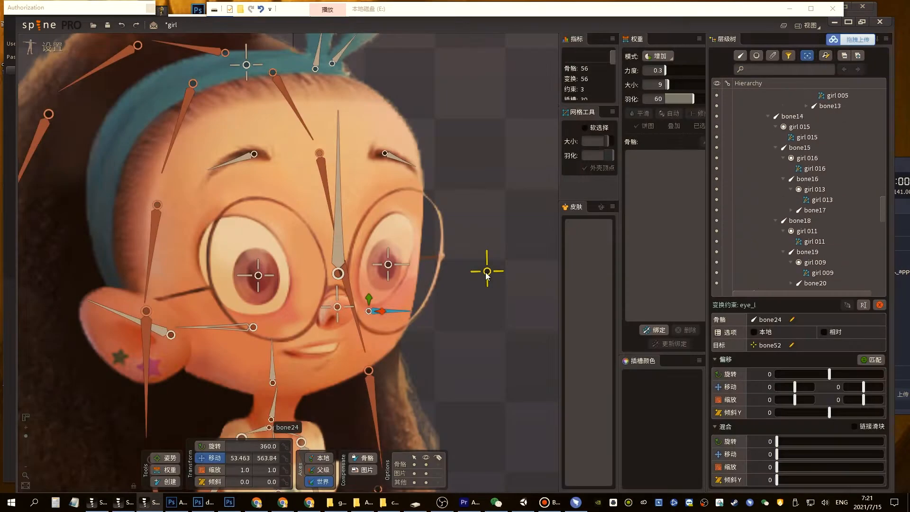
Match the eye_l constraint's offsets, set its translate mix to 1.8, and test it with bone52
click(871, 360)
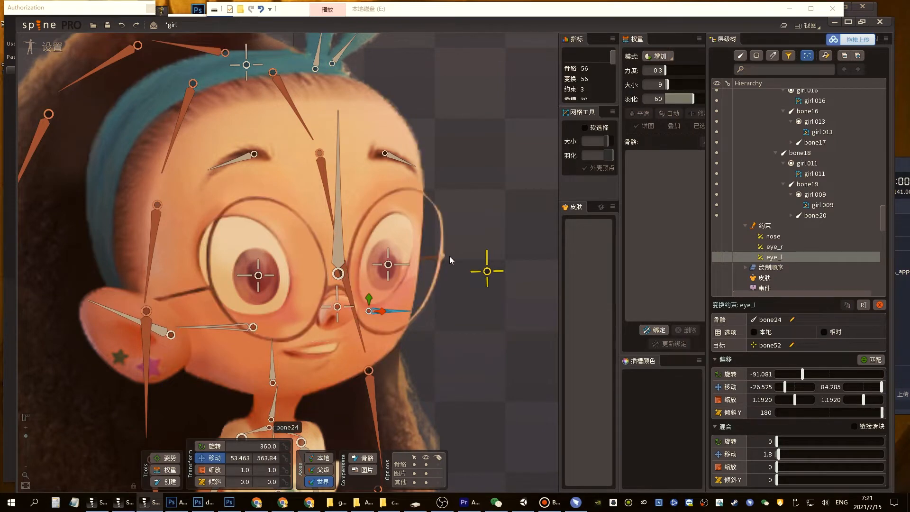
mouse_move(488, 271)
mouse_down()
mouse_move(319, 218)
mouse_move(542, 197)
mouse_move(501, 284)
mouse_move(260, 274)
mouse_move(442, 187)
mouse_move(513, 215)
mouse_move(488, 271)
mouse_up()
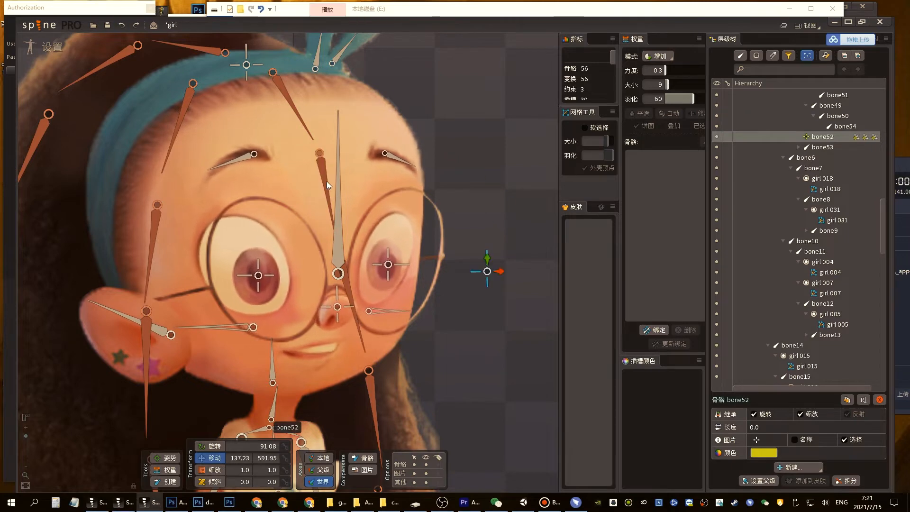
Inspect the bone weights of the face mesh girl 027 around the eyebrows and check bone21 below the eye
click(296, 173)
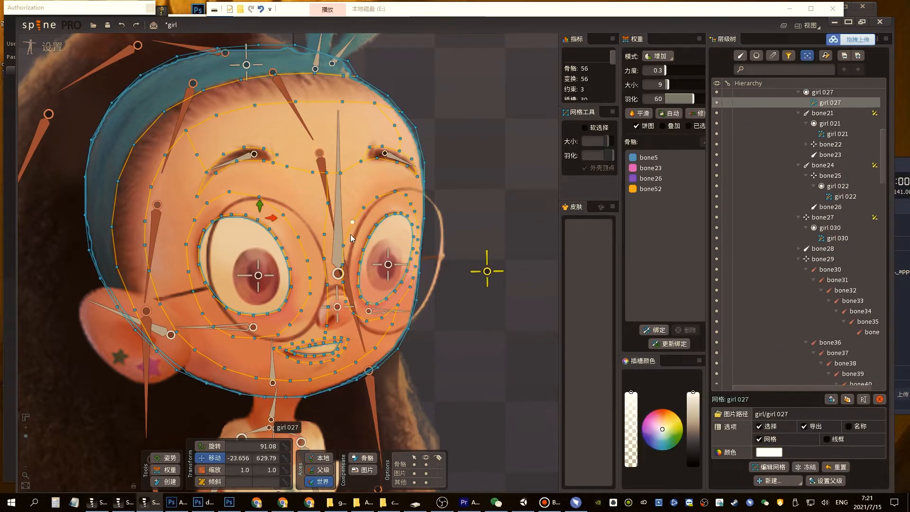
click(178, 473)
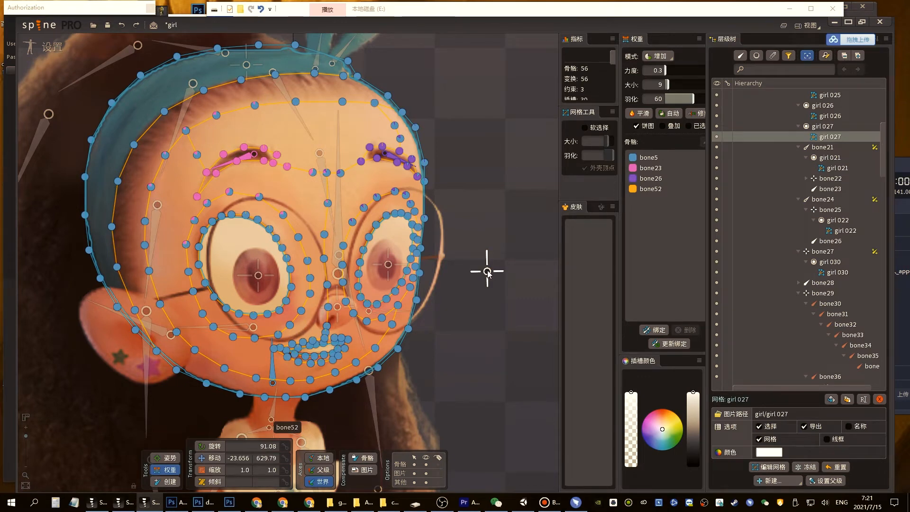
click(246, 161)
click(247, 161)
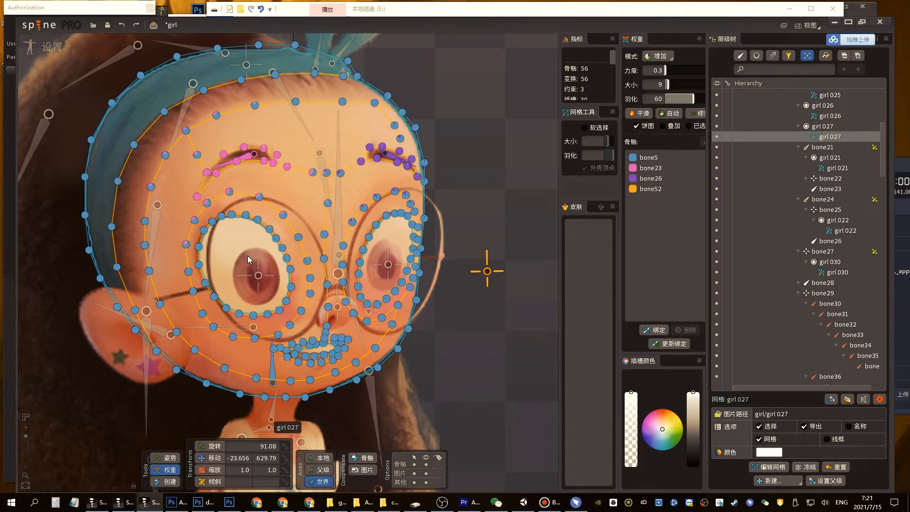
click(246, 333)
click(249, 327)
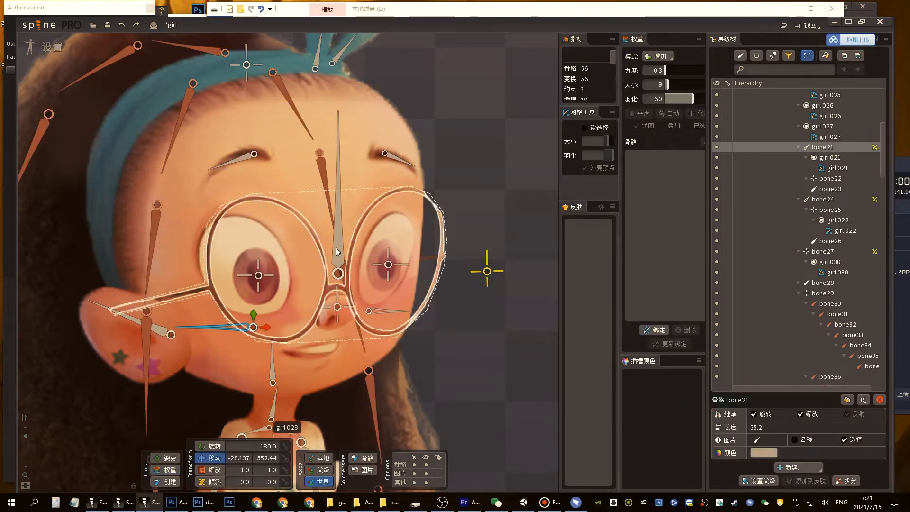
Reparent both eyebrow bones, bone23 and bone26, from the eye bones to the head bone bone5
click(385, 153)
ctrl+click(250, 154)
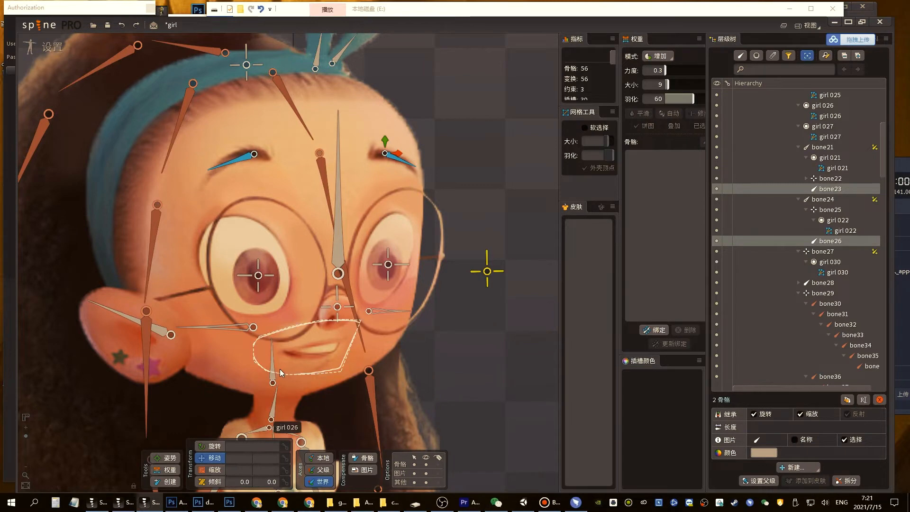
click(494, 271)
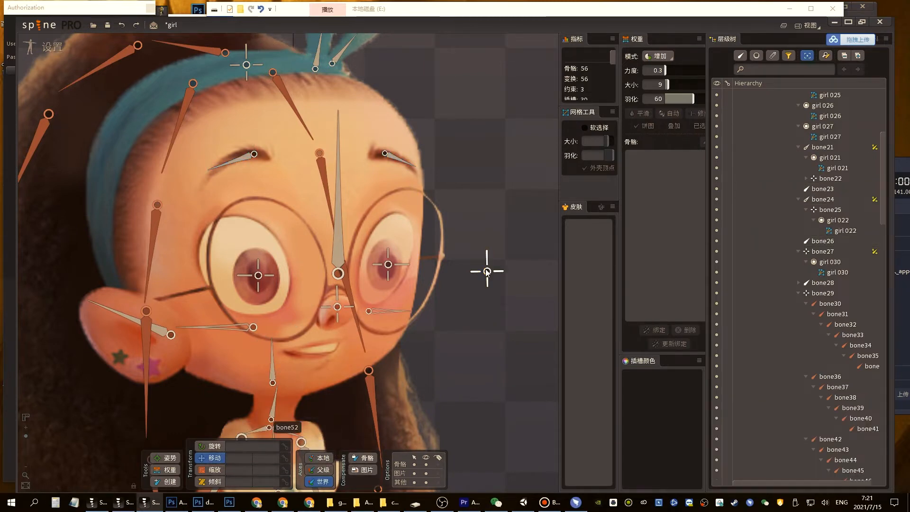
Test how the eyebrows react by moving bone52 across the face, and undo each move
drag(487, 271, 275, 257)
key(ctrl+z)
mouse_move(250, 158)
mouse_down()
mouse_move(249, 172)
mouse_move(246, 149)
mouse_up()
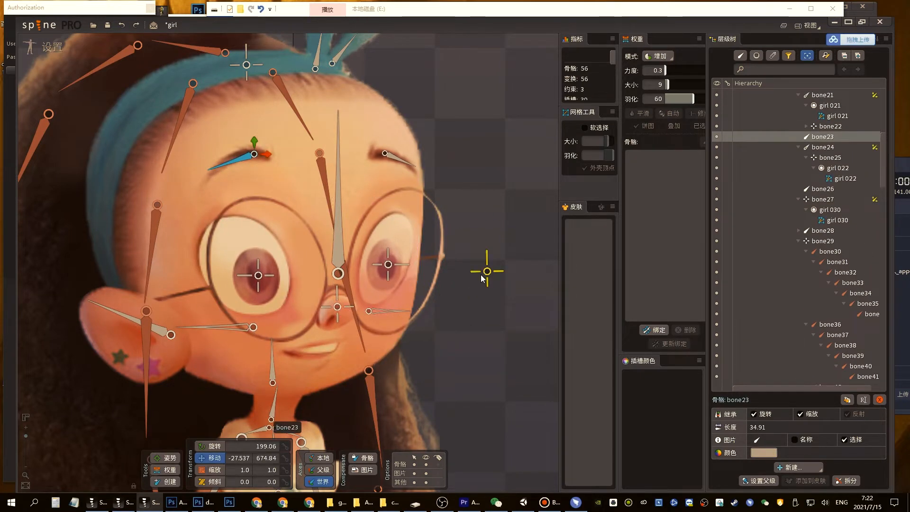
drag(488, 271, 266, 286)
key(ctrl+z)
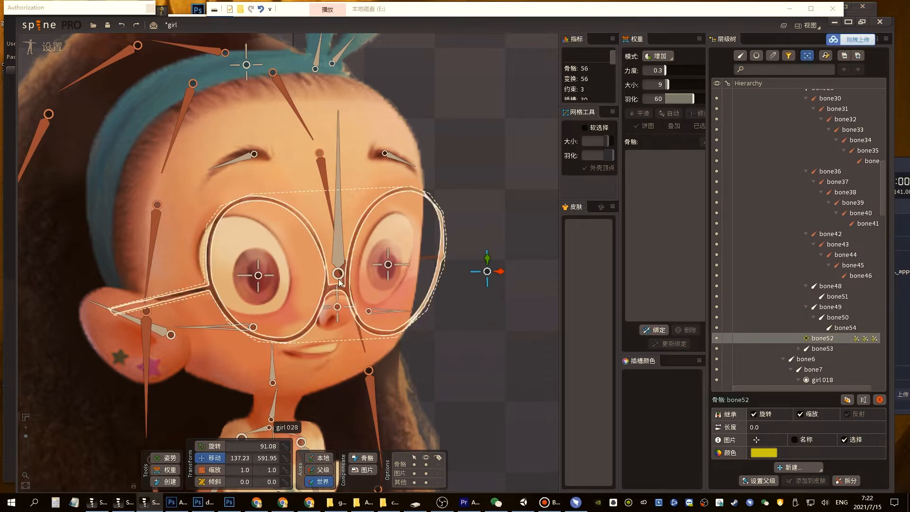
Reparent the glasses bone bone53 to the nose bone bone27, test it by moving bone52, and undo the move
click(346, 272)
drag(346, 273, 404, 261)
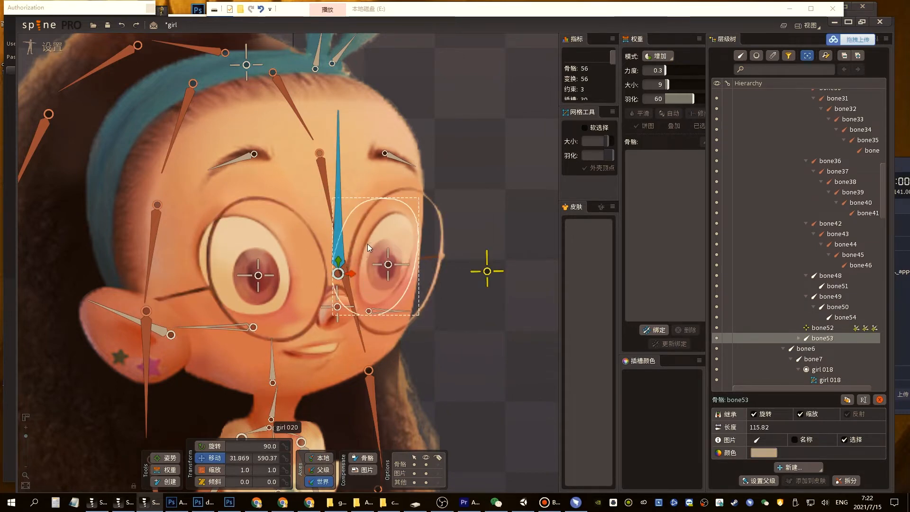
key(p)
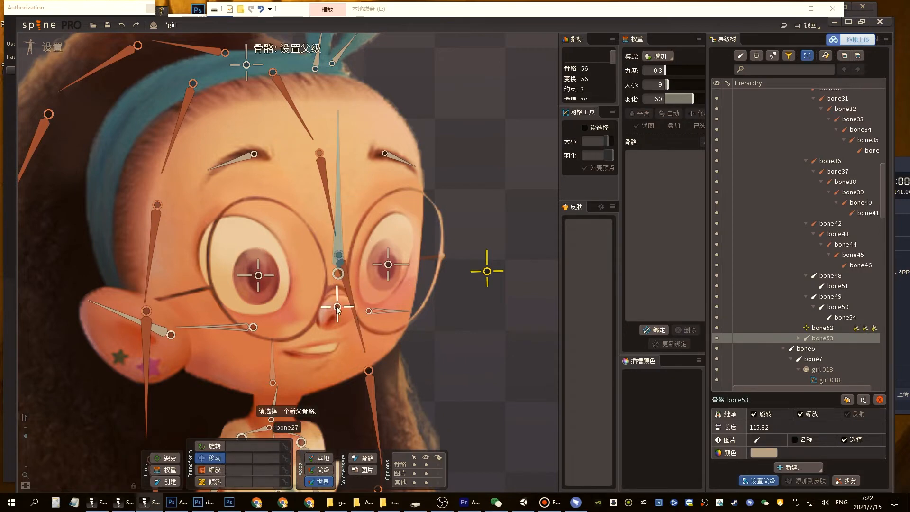
click(337, 308)
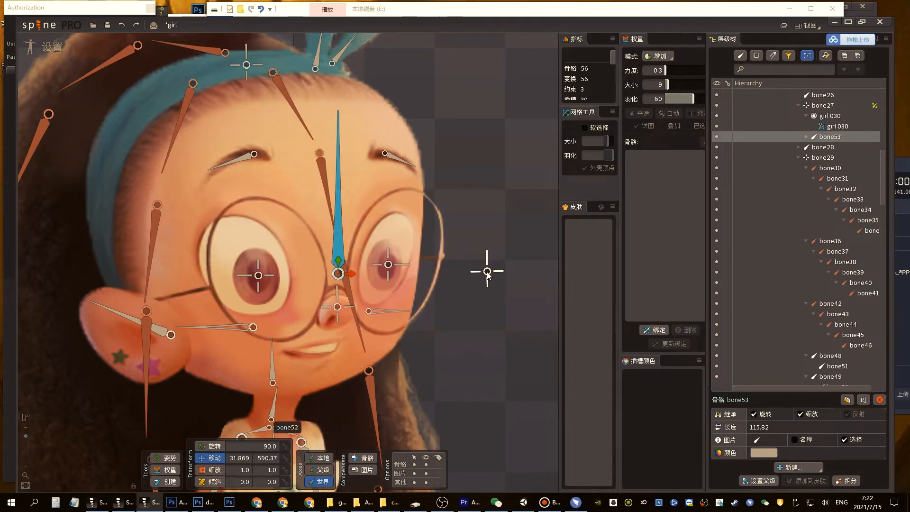
drag(487, 273, 414, 211)
key(ctrl+z)
Target bone52 in the weights of the face mesh girl 027 and set the weight brush size to 12
drag(303, 229, 333, 235)
click(320, 165)
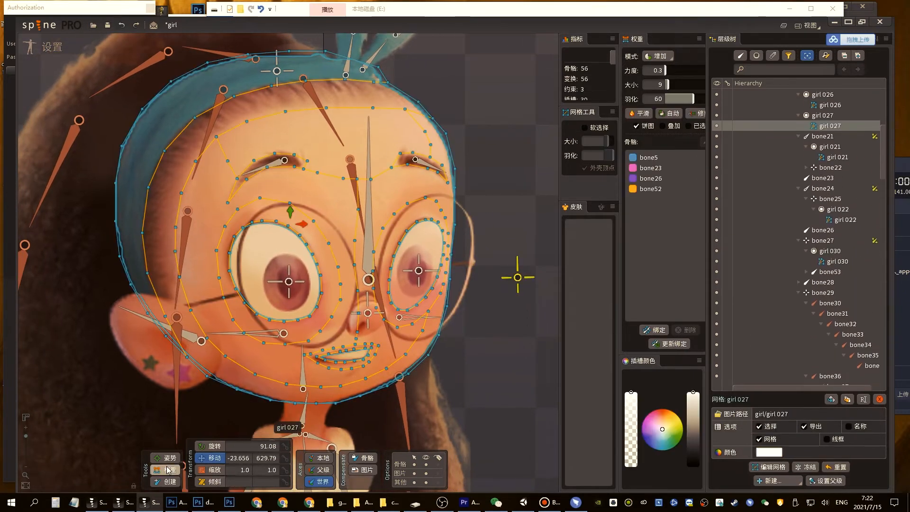
click(179, 470)
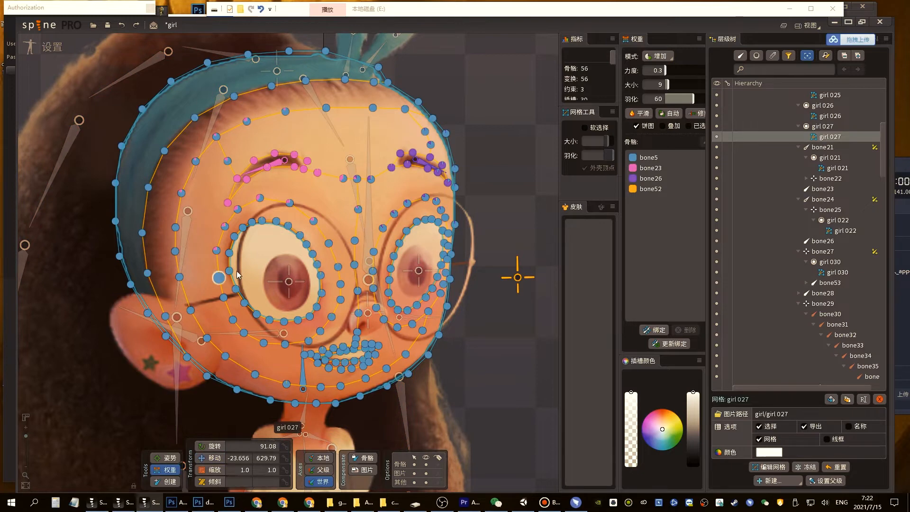
click(664, 189)
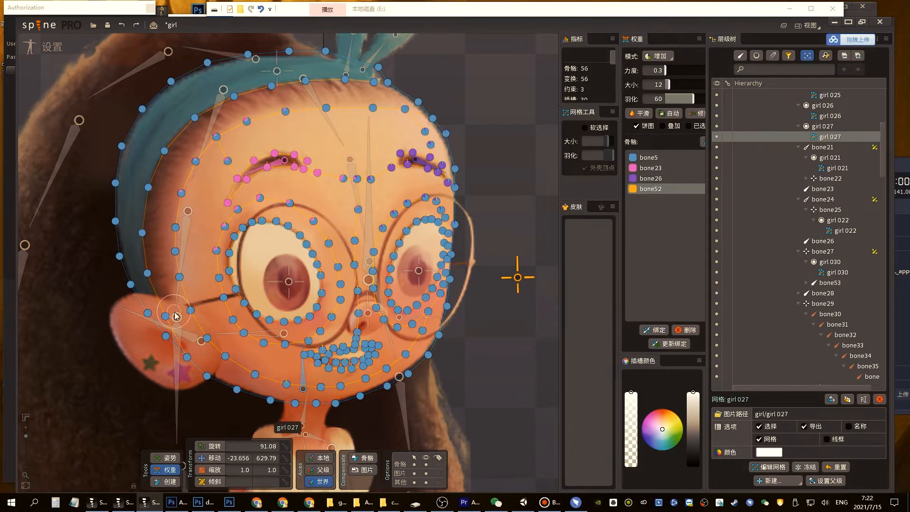
Test the face's response to bone52, restore its position, and save the project
click(517, 277)
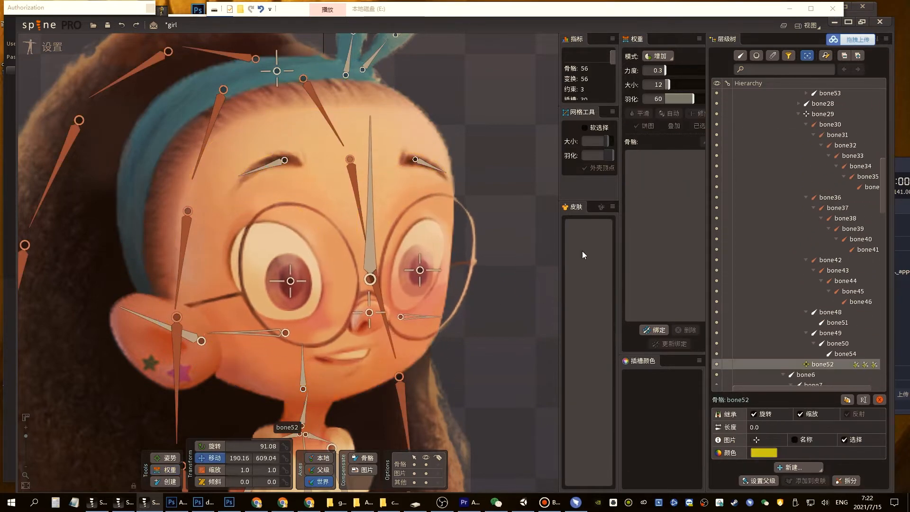
key(ctrl+s)
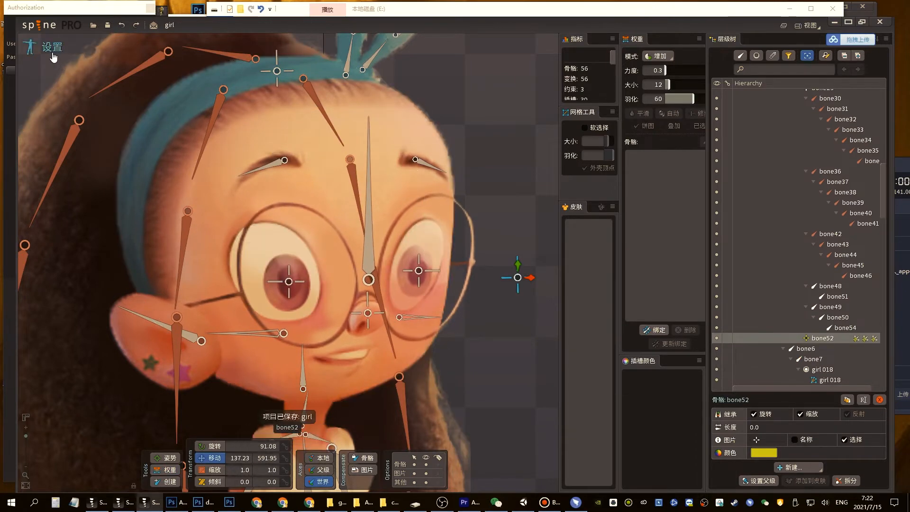
Switch to animation mode and shrink the dopesheet so the face and bone52 fit in the viewport
click(53, 57)
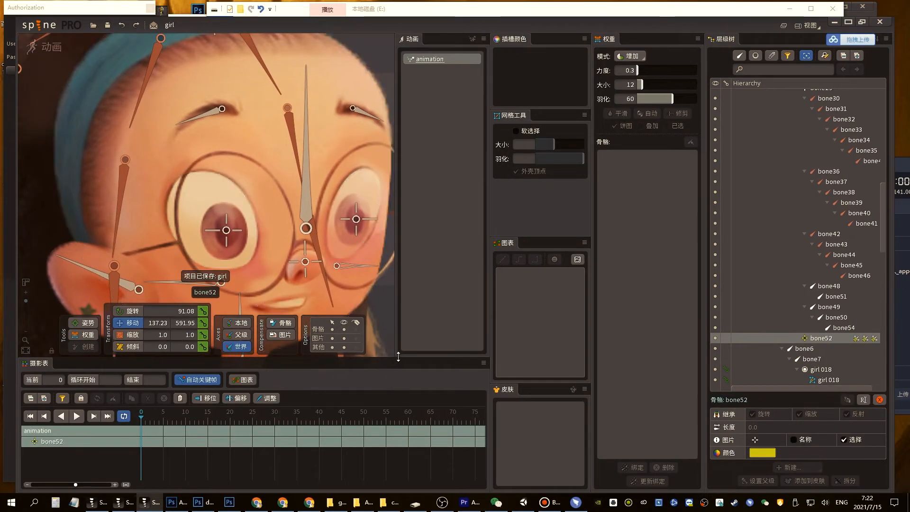
drag(398, 357, 398, 398)
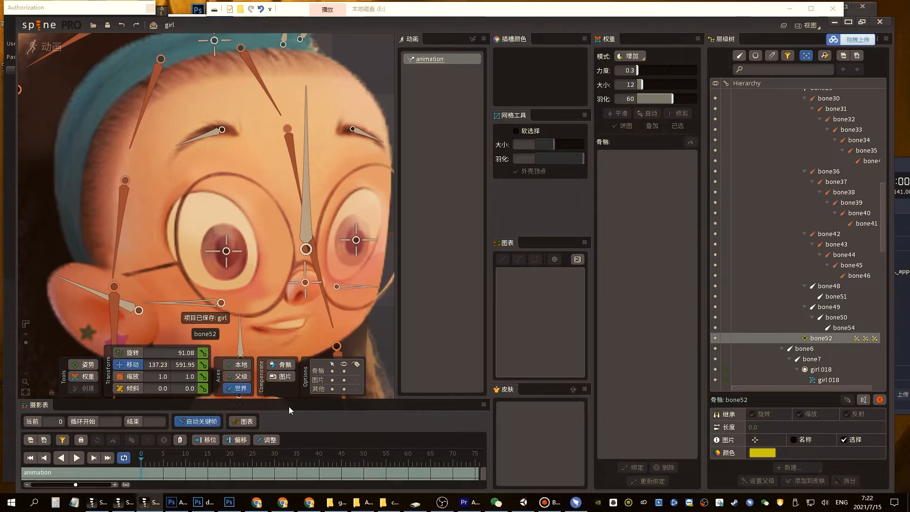
drag(398, 399, 398, 379)
drag(381, 249, 302, 216)
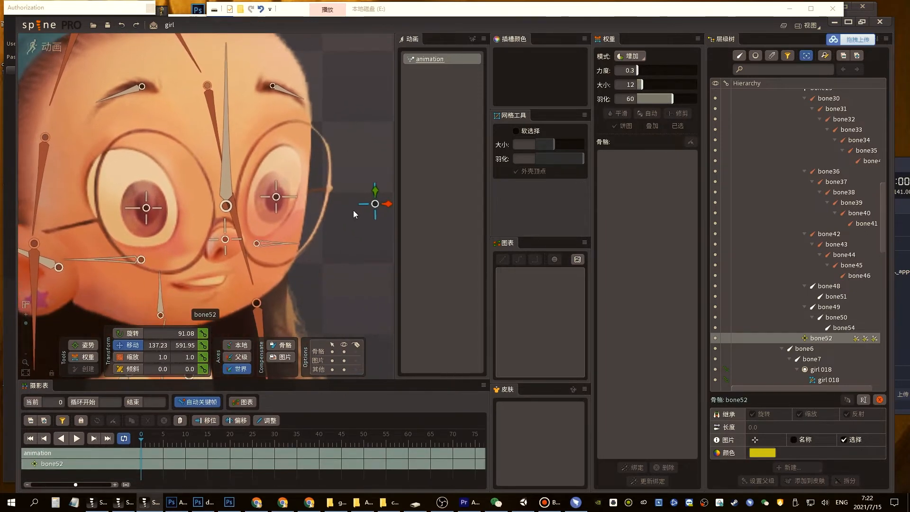
Key bone52's translation at frame 0, move it across to the face's opposite side at frame 23, and play the animation
click(204, 345)
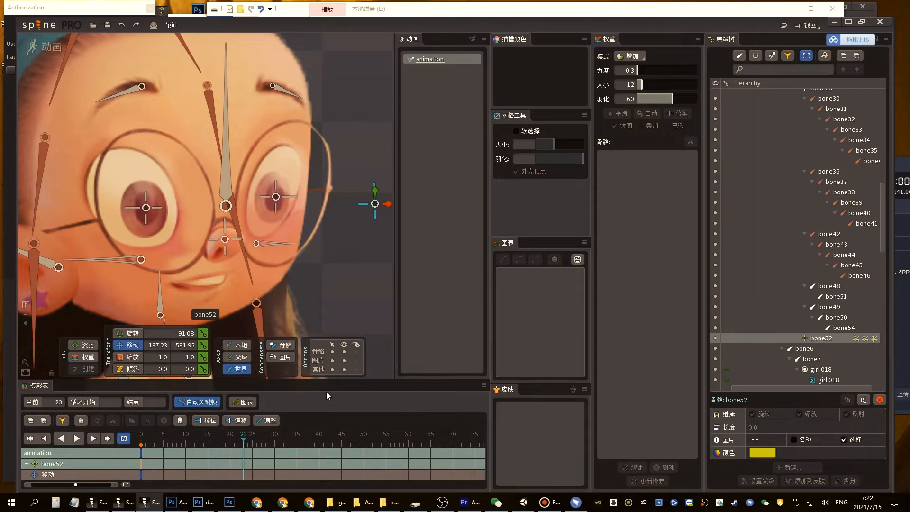
drag(387, 208, 41, 209)
click(76, 438)
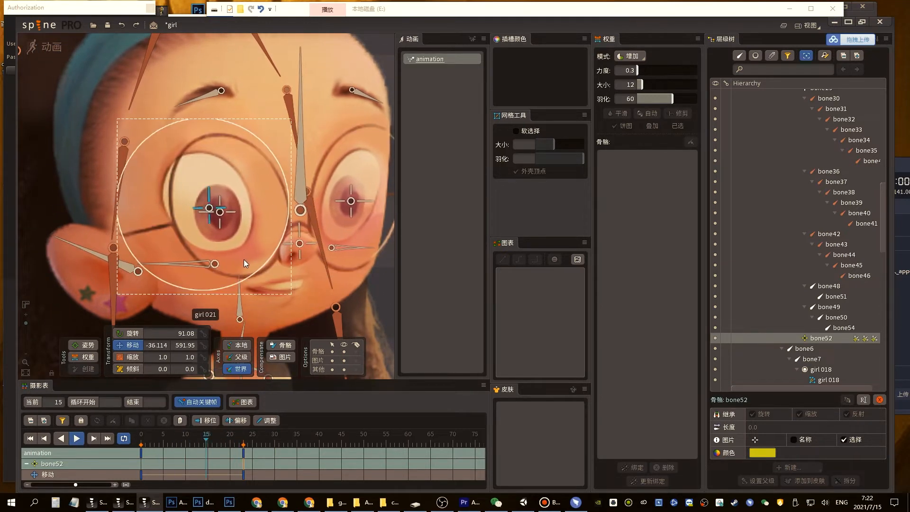
Return to setup mode, bind bone52 to the mouth mesh girl 026, and make bone52 the active bone for weight painting
click(49, 46)
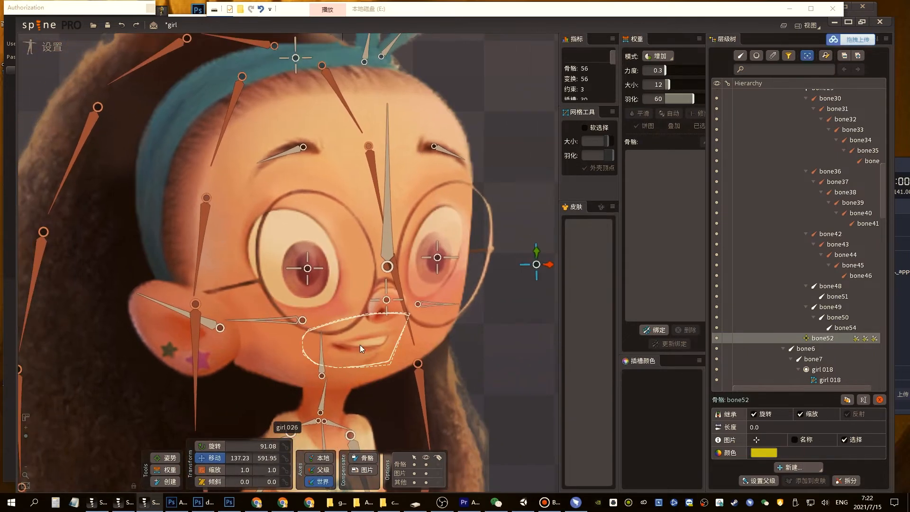
click(352, 344)
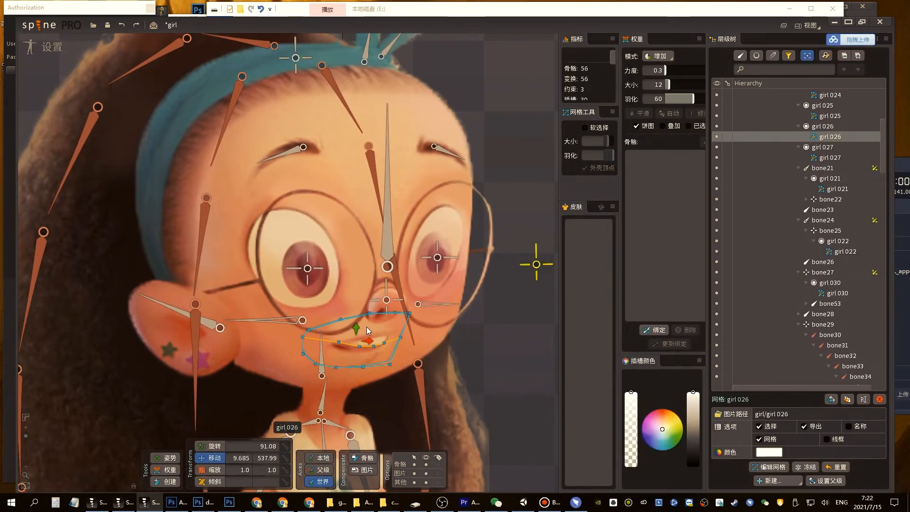
click(656, 330)
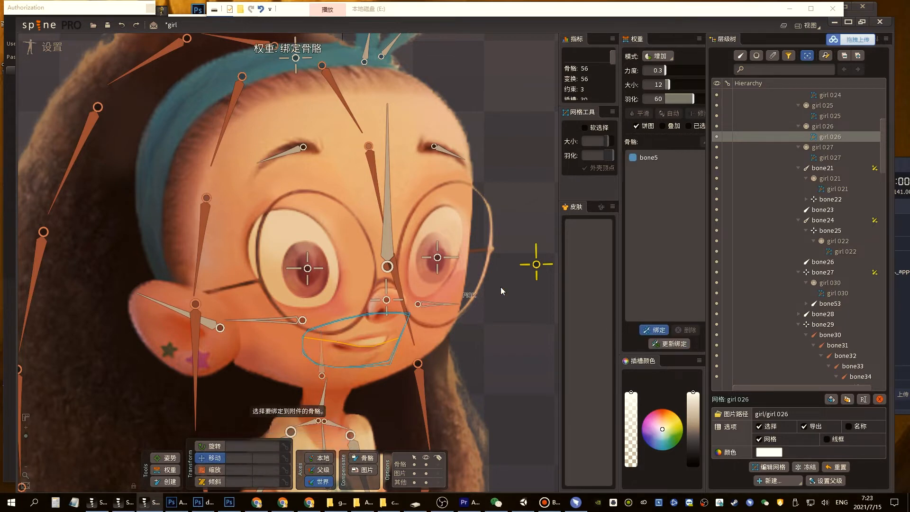
click(290, 431)
click(171, 472)
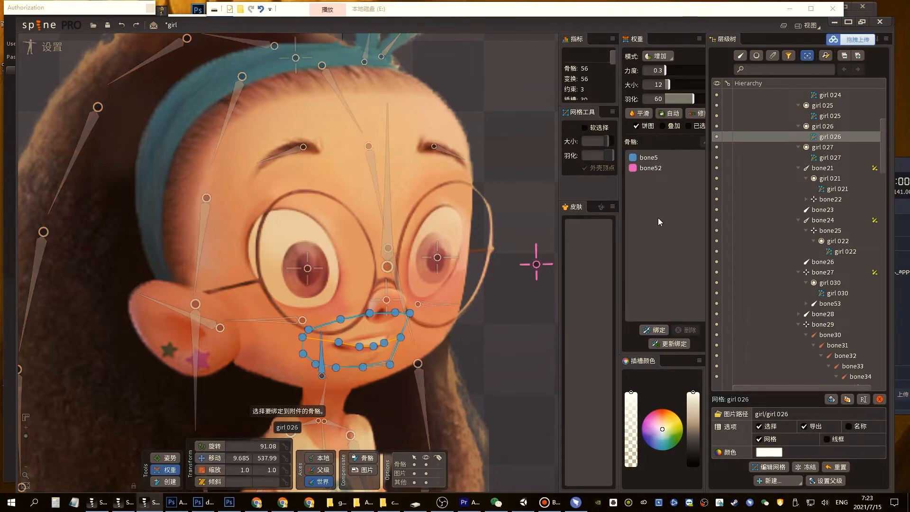
click(654, 168)
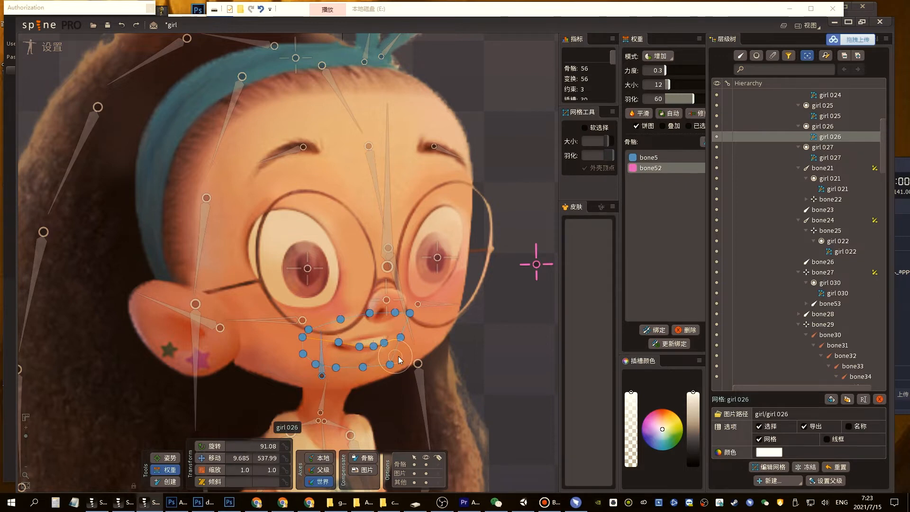
Play the animation to check how the mouth follows bone52, widening the viewport until the whole face fits
click(29, 47)
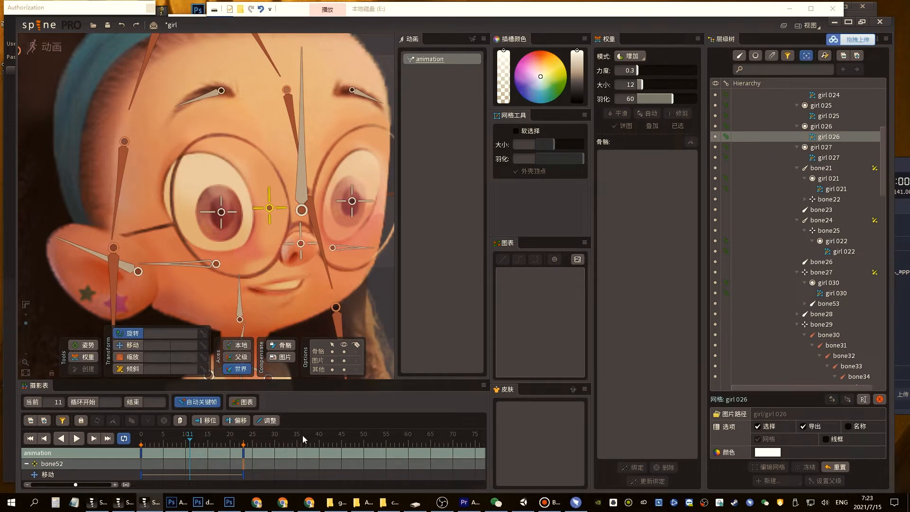
key(space)
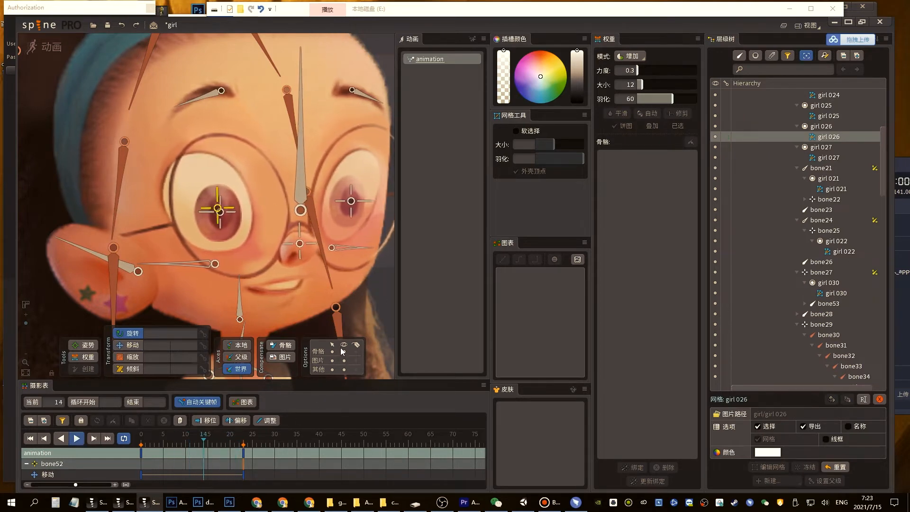
drag(335, 223, 366, 243)
key(space)
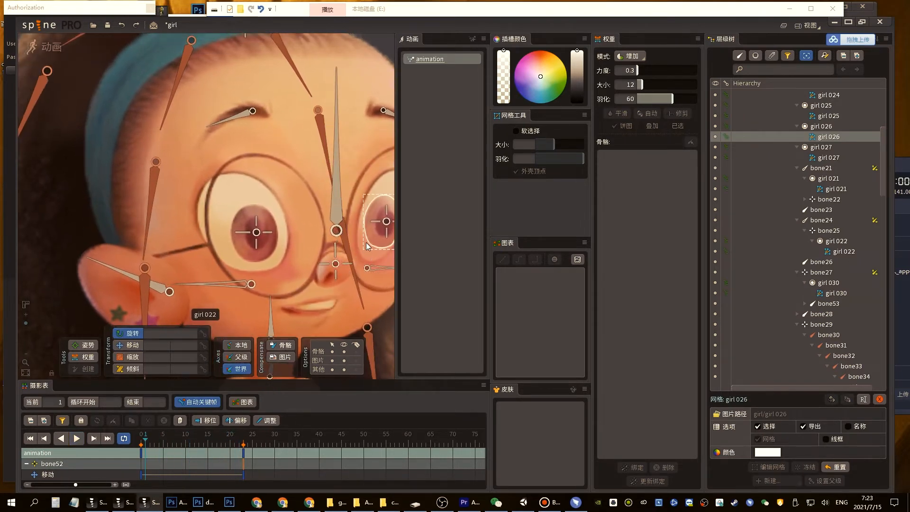
drag(395, 191, 435, 192)
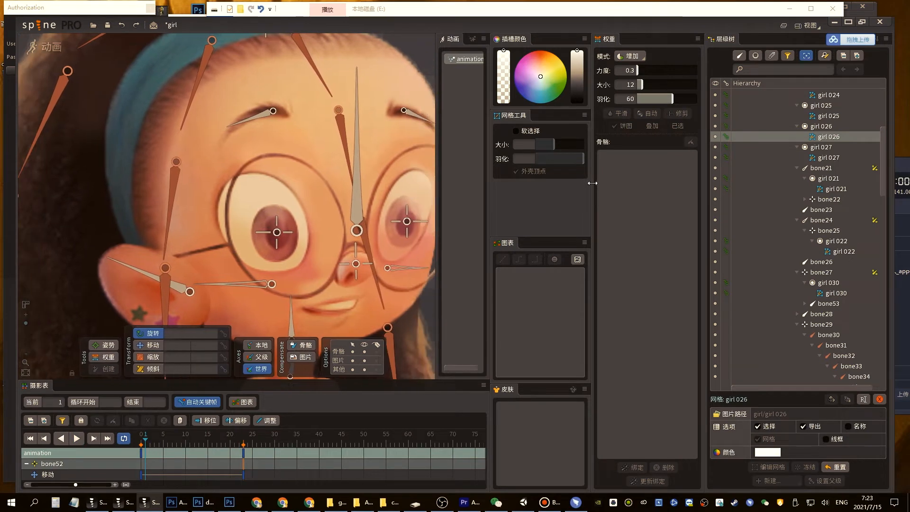
drag(489, 199, 438, 206)
key(space)
key(space)
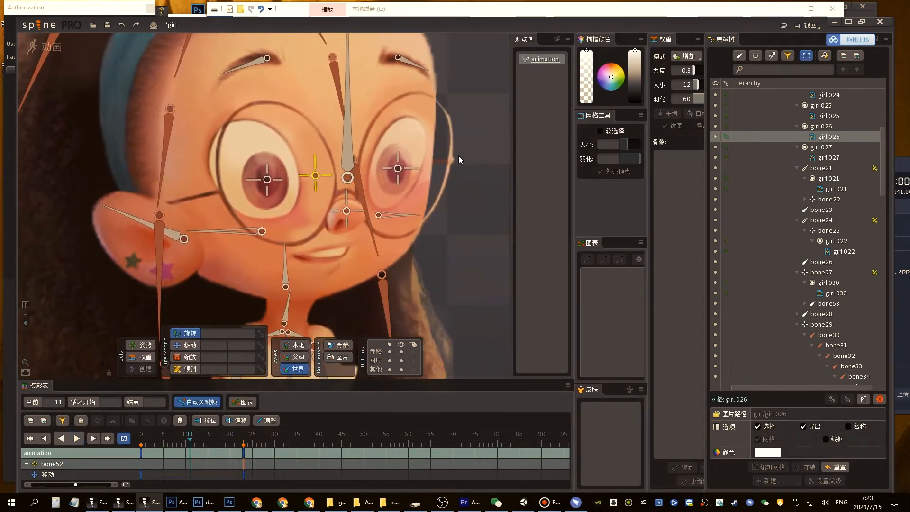
In setup mode, bind bone52 to the glasses mesh girl 028, save, and target bone52 with a weight brush size of 49
click(169, 129)
click(44, 47)
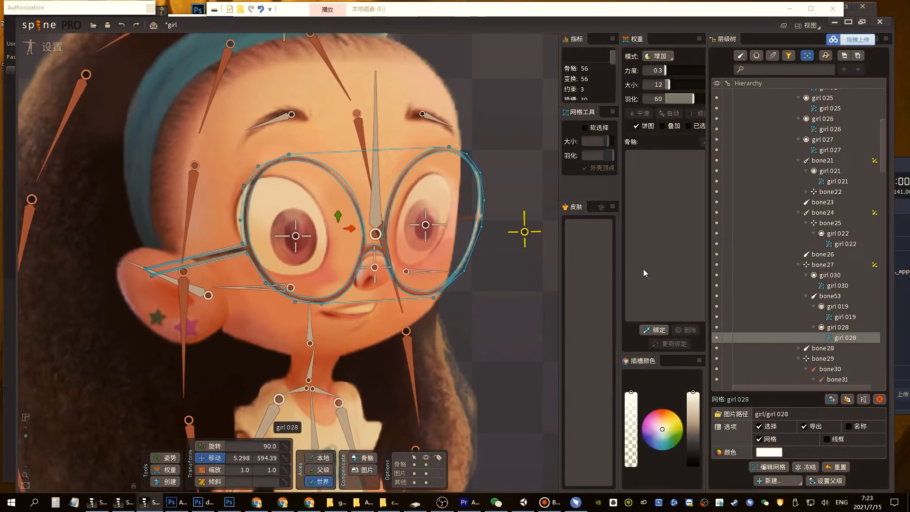
click(654, 330)
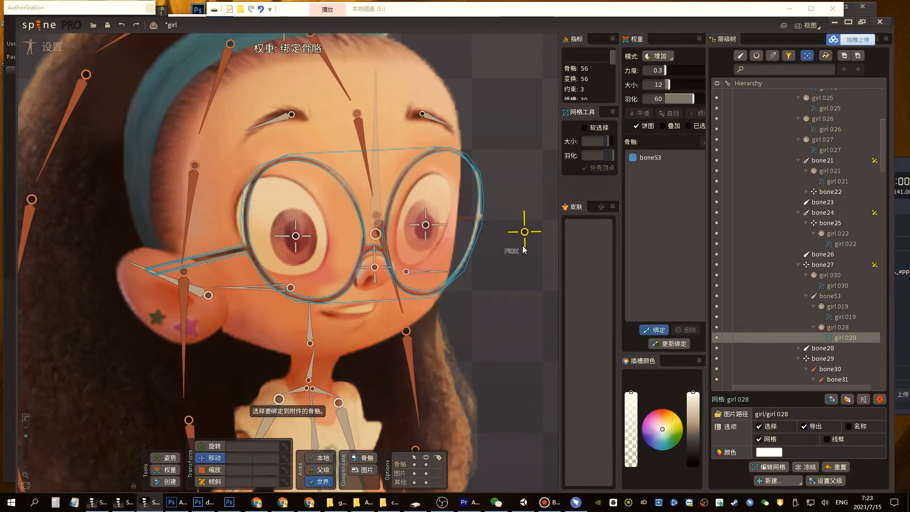
click(525, 232)
key(ctrl+s)
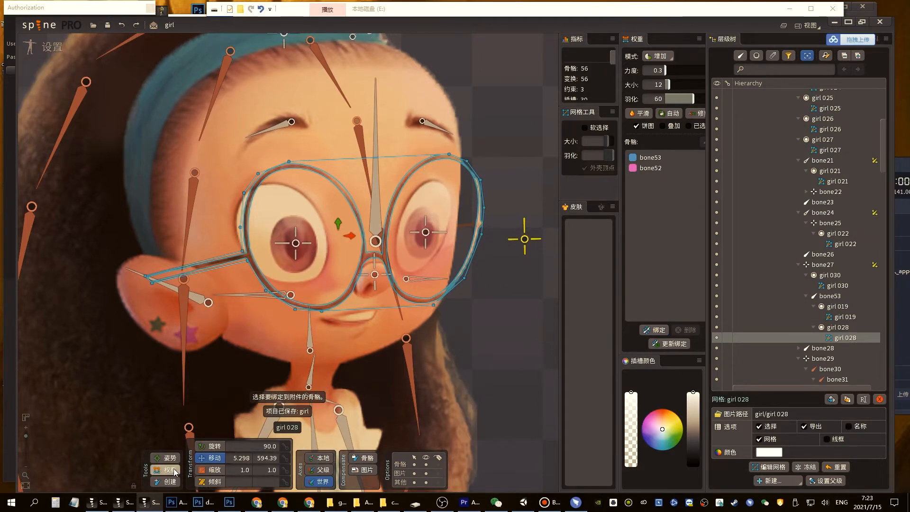
click(654, 168)
click(680, 85)
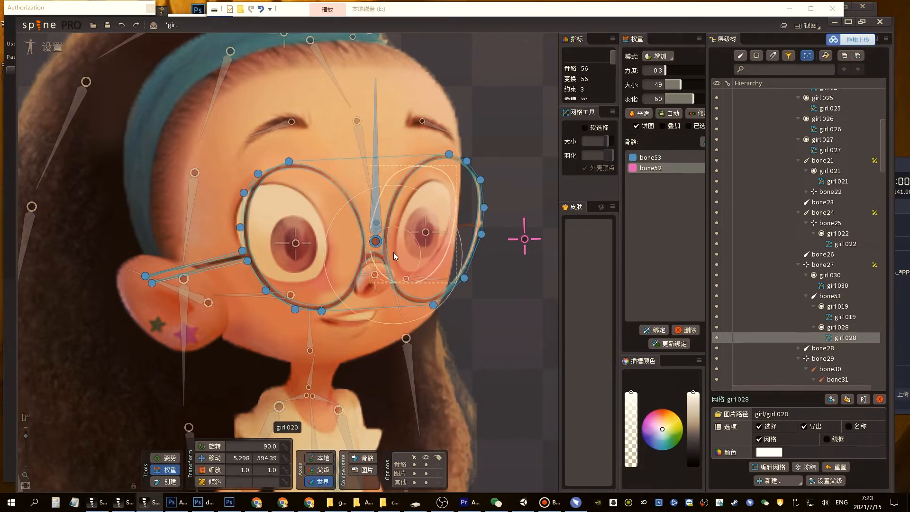
Play the animation to check the glasses' movement, then return to setup mode and save the project
key(Escape)
click(47, 48)
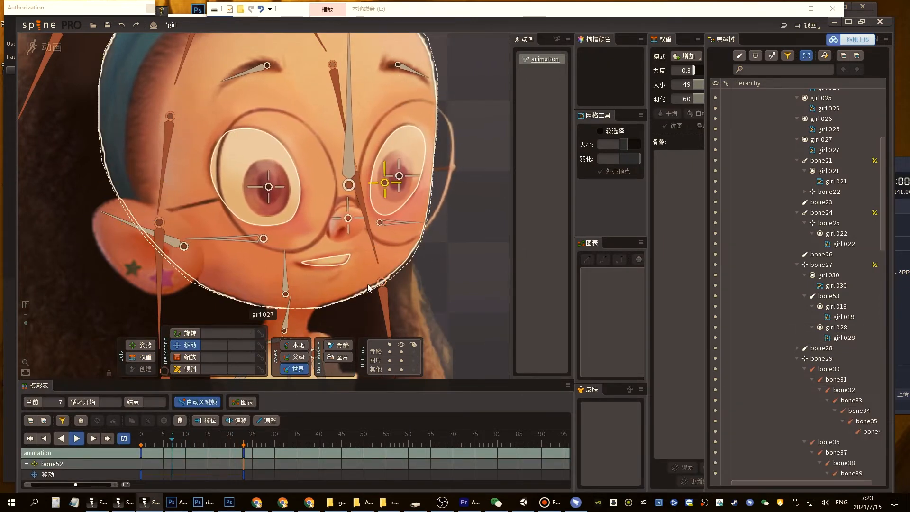
key(d)
click(47, 47)
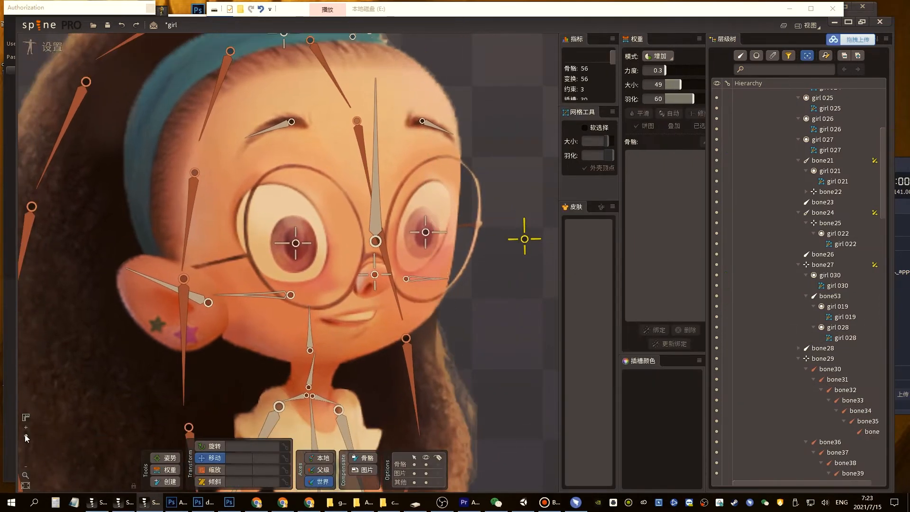
drag(26, 436, 26, 440)
key(ctrl+s)
Create a child bone of bone5 behind the head, level with the eyes, at about -167, 591, saving the project along the way
click(298, 289)
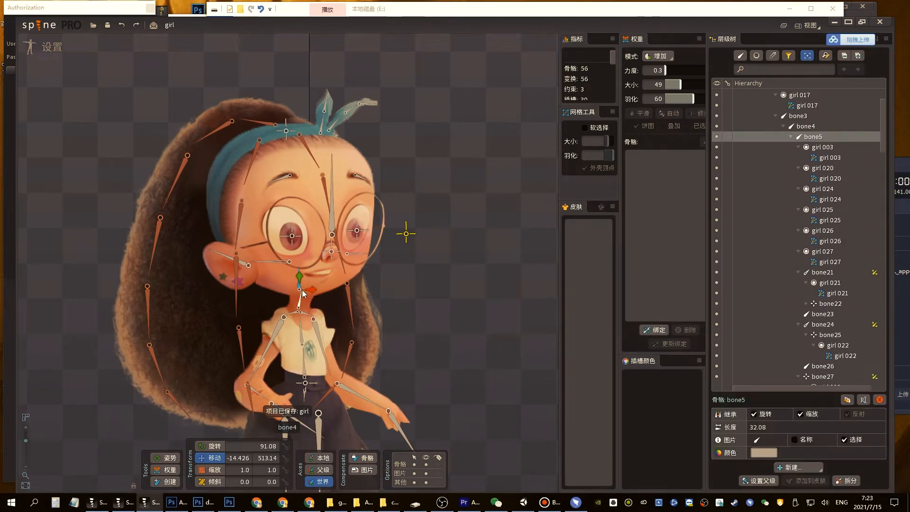
key(b)
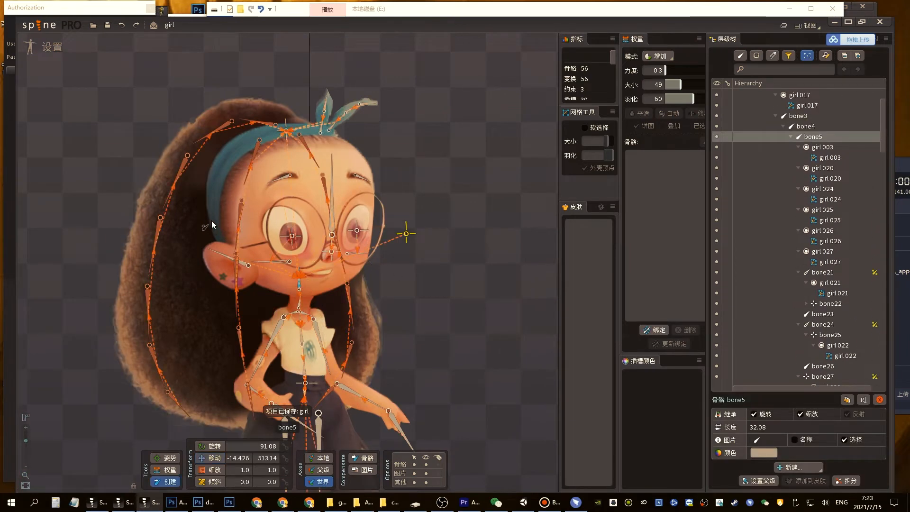
click(200, 215)
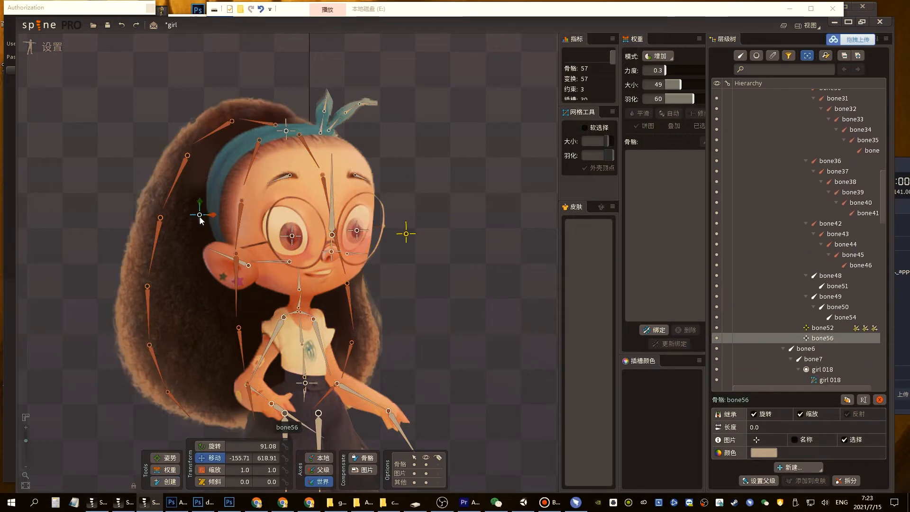
key(ctrl+s)
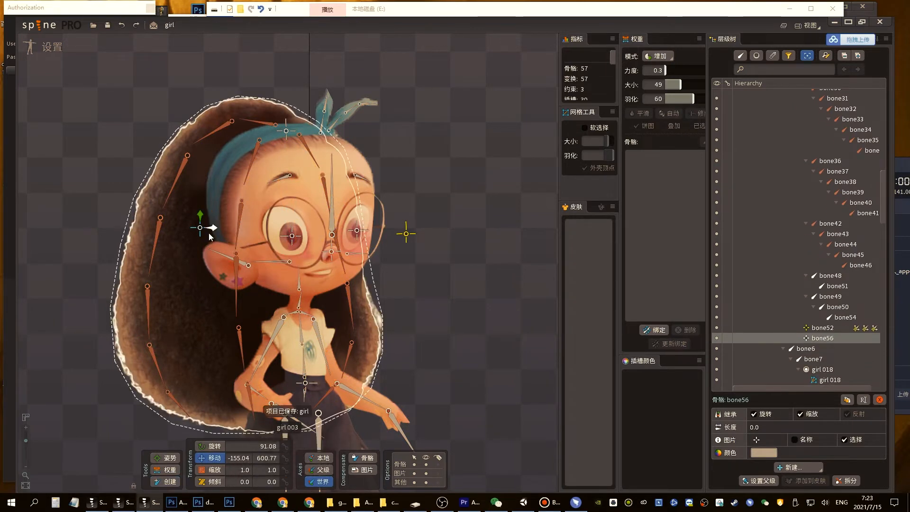
drag(198, 232, 196, 234)
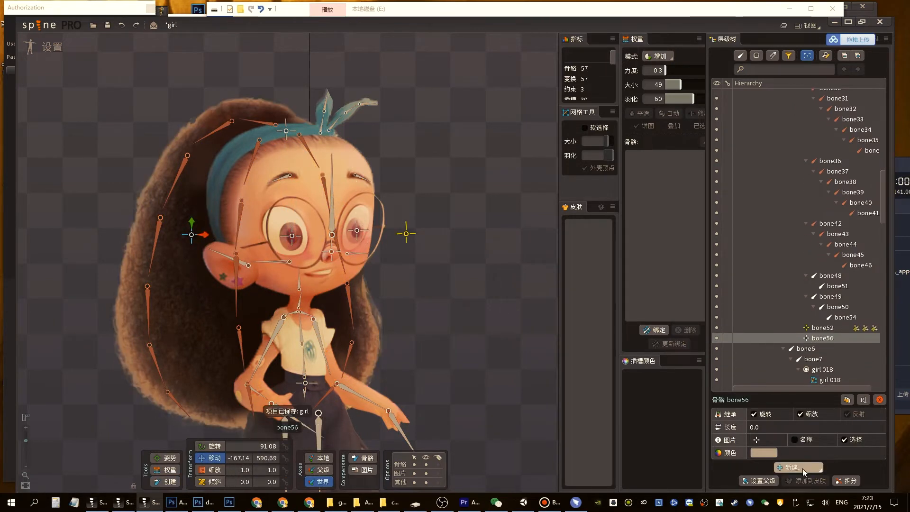
Create a transform constraint named facereverse on the new bone behind the head, with bone52 as its target
click(803, 467)
click(800, 391)
click(404, 232)
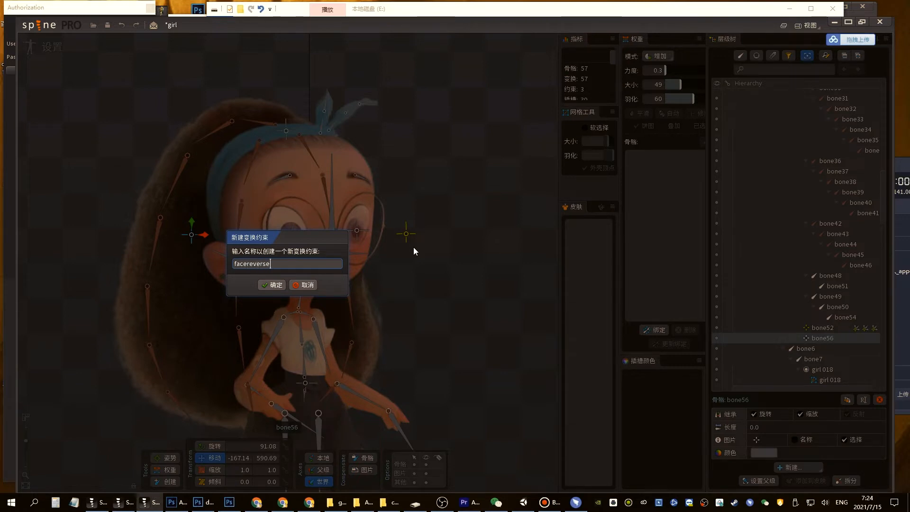
text(facereverse)
key(Return)
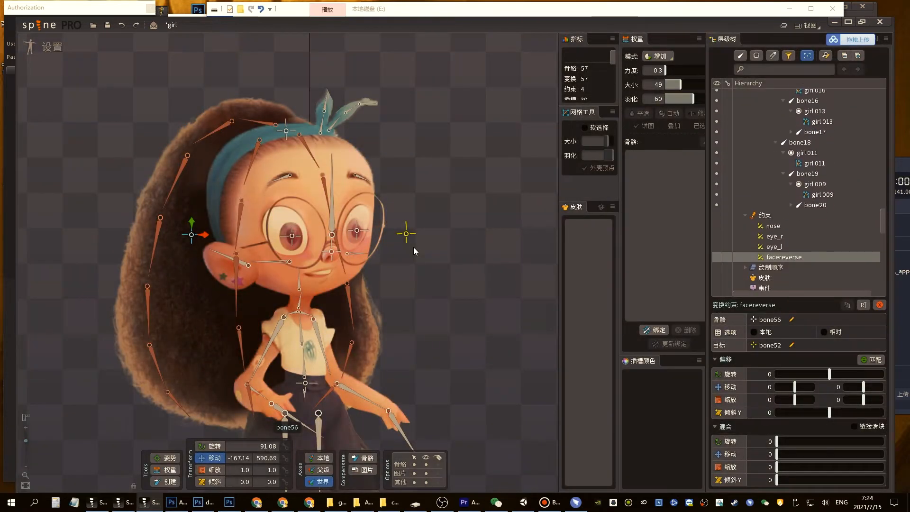
Match the facereverse constraint's offsets, set its translate mix to -100, and test it by moving bone52
click(867, 360)
text(-100)
key(Return)
mouse_move(405, 236)
mouse_down()
mouse_move(483, 207)
mouse_move(461, 273)
mouse_move(367, 241)
mouse_move(440, 205)
mouse_move(336, 300)
mouse_move(377, 185)
mouse_move(328, 283)
mouse_move(349, 246)
mouse_move(401, 237)
mouse_move(426, 208)
mouse_move(375, 197)
mouse_move(388, 235)
mouse_up()
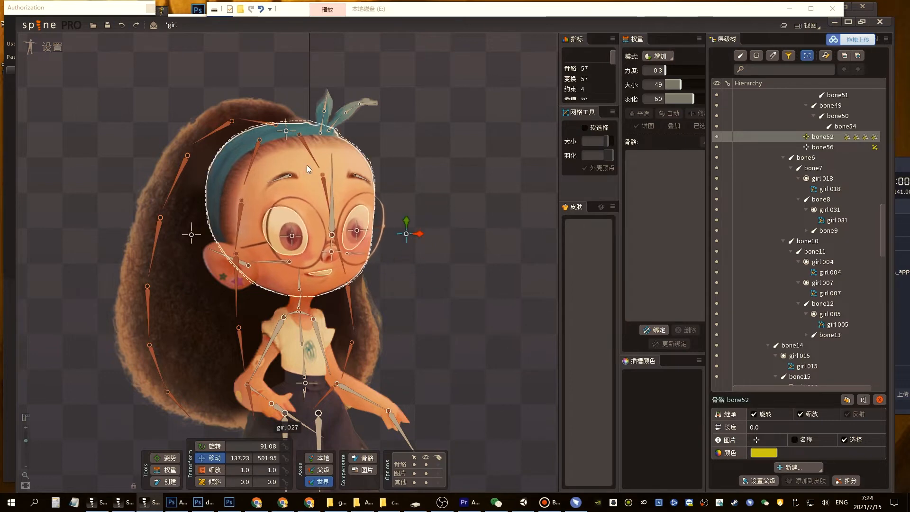
Bind bone56 to the face mesh girl 027 and target it in the weights with a brush size of 32
click(289, 157)
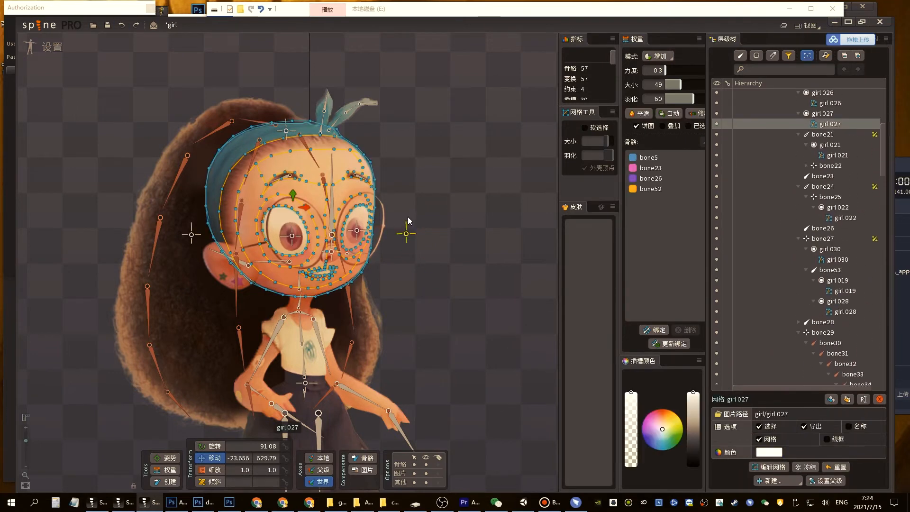
click(651, 332)
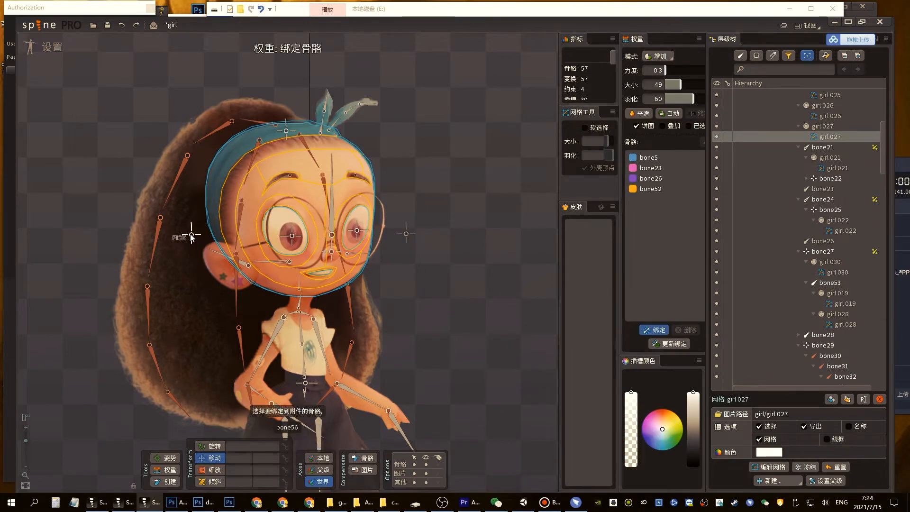
click(164, 472)
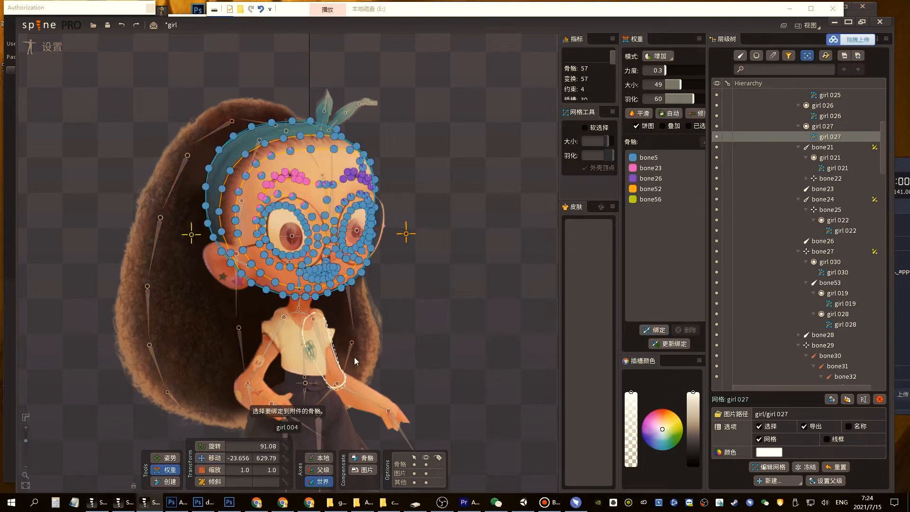
click(643, 199)
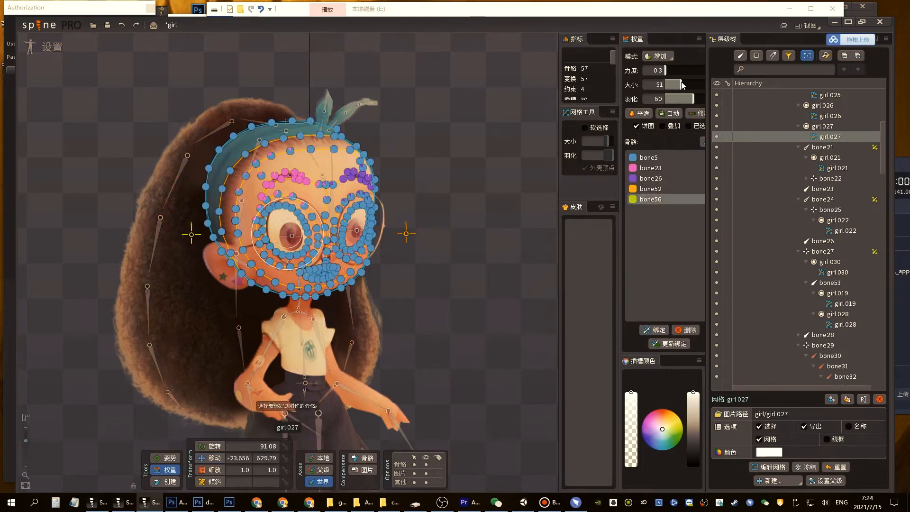
drag(686, 84, 693, 87)
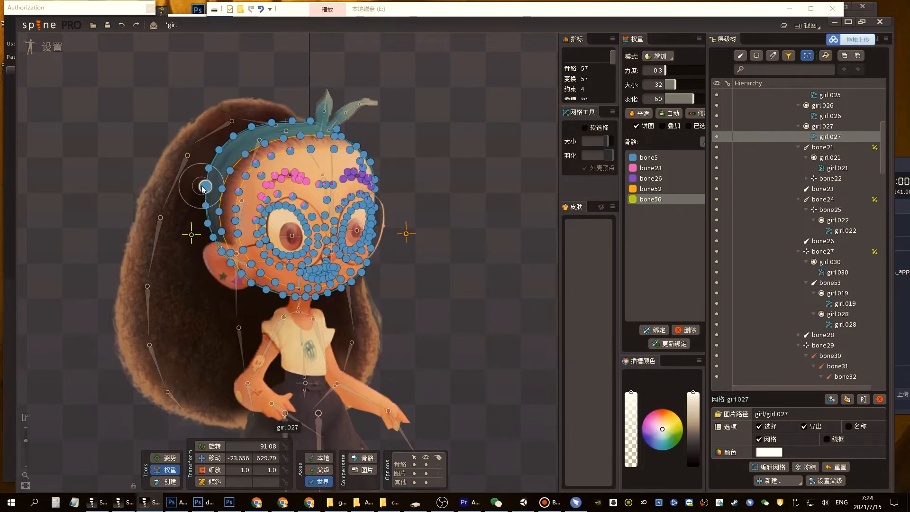
Test the face's deformation by moving bone52 across the face, undoing each move
key(space)
drag(416, 235, 207, 186)
key(ctrl+z)
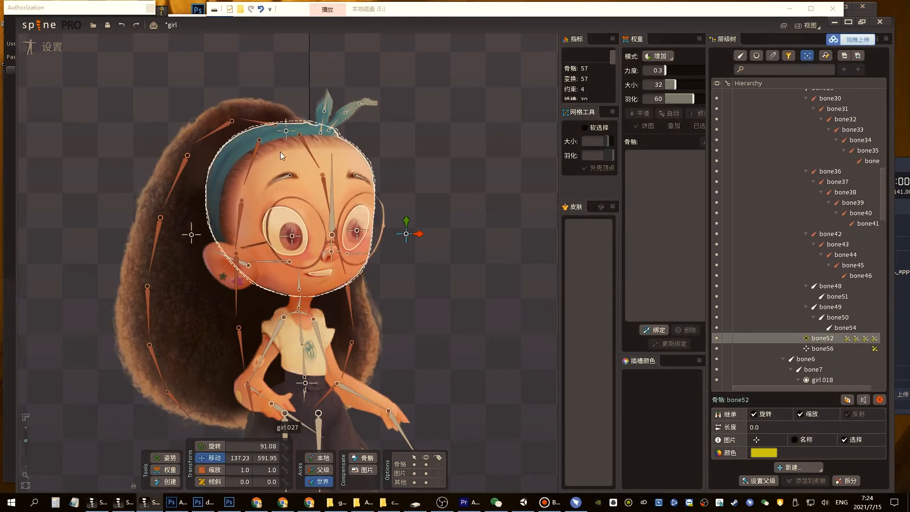
drag(419, 234, 332, 249)
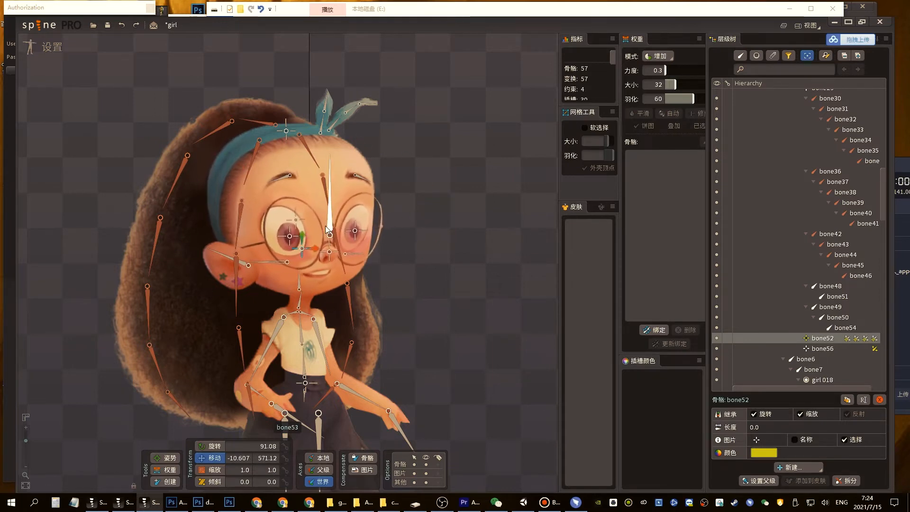
key(ctrl+z)
Create a transform constraint named ear_r on the ear bone bone28, with bone52 as its target
click(244, 264)
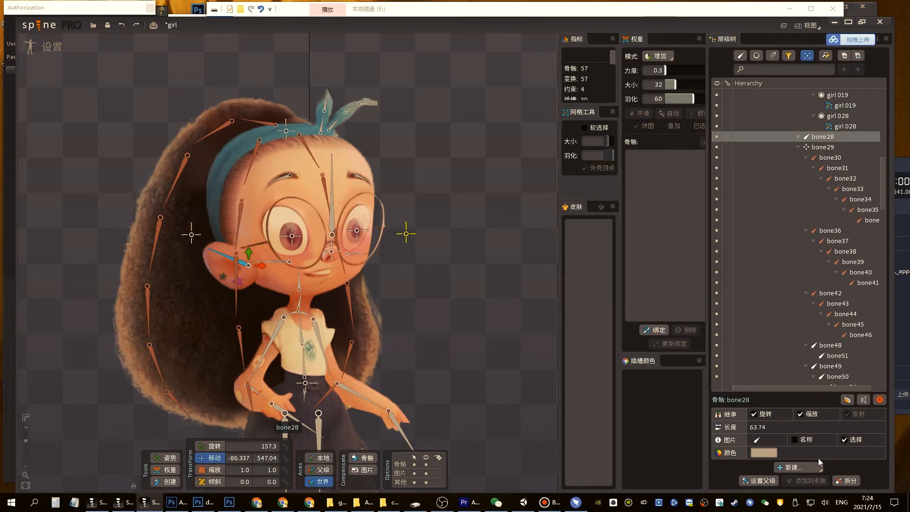
click(805, 467)
click(797, 453)
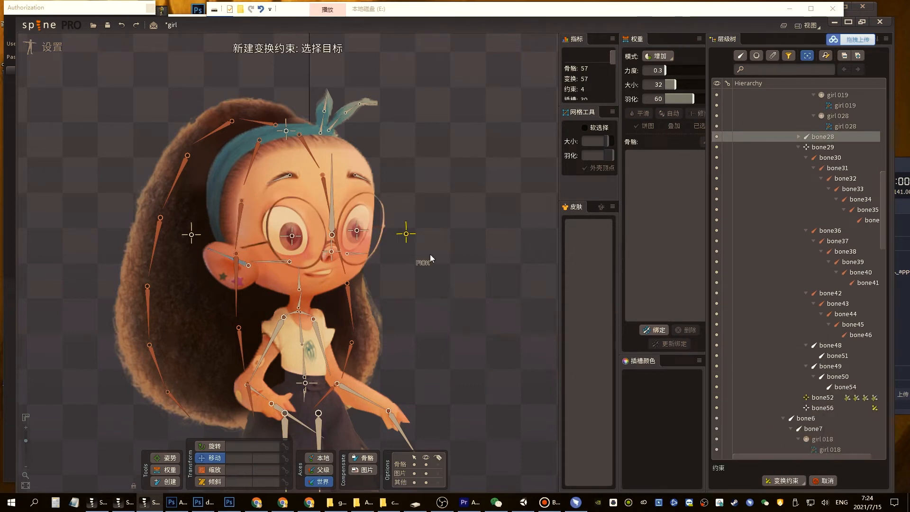
click(409, 236)
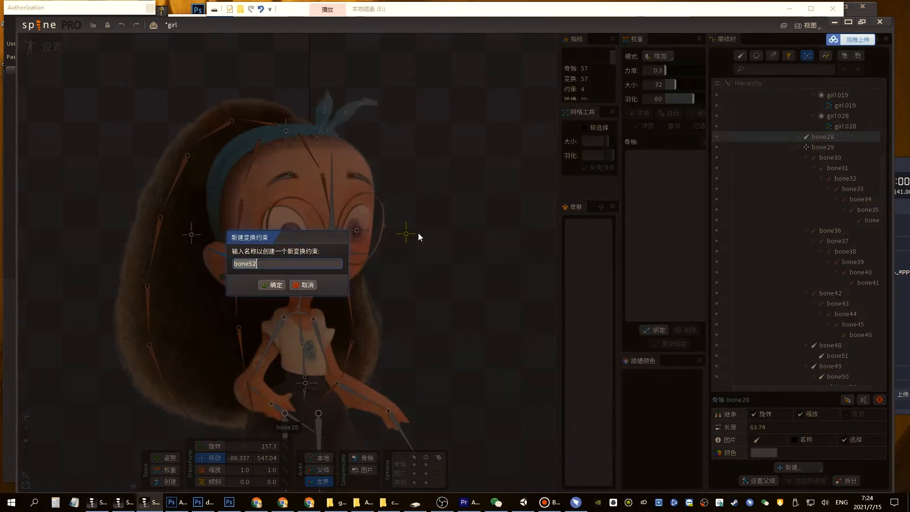
text(ear_r)
key(Return)
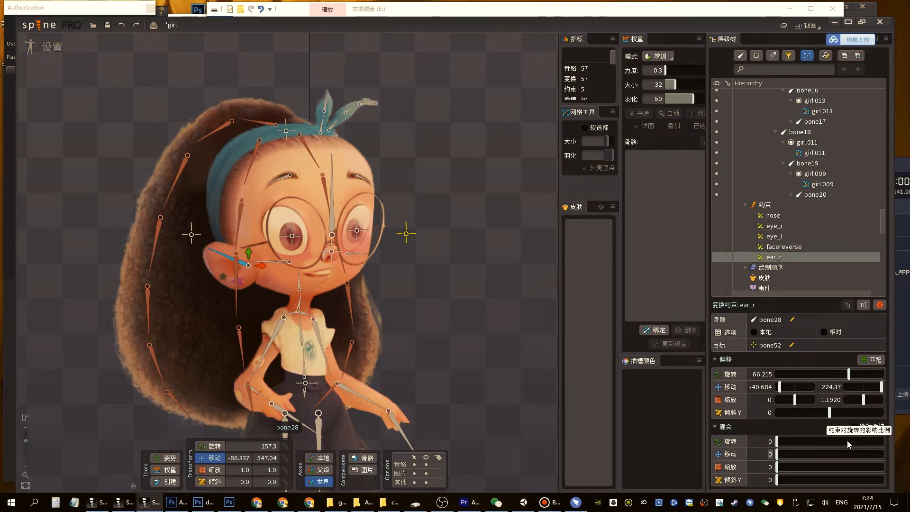
Try a translate mix of 2 on the ear_r constraint and check the ear by moving bone52
text(2.)
key(Return)
mouse_move(412, 240)
mouse_down()
mouse_move(437, 231)
mouse_move(445, 244)
mouse_move(466, 246)
mouse_move(415, 233)
mouse_up()
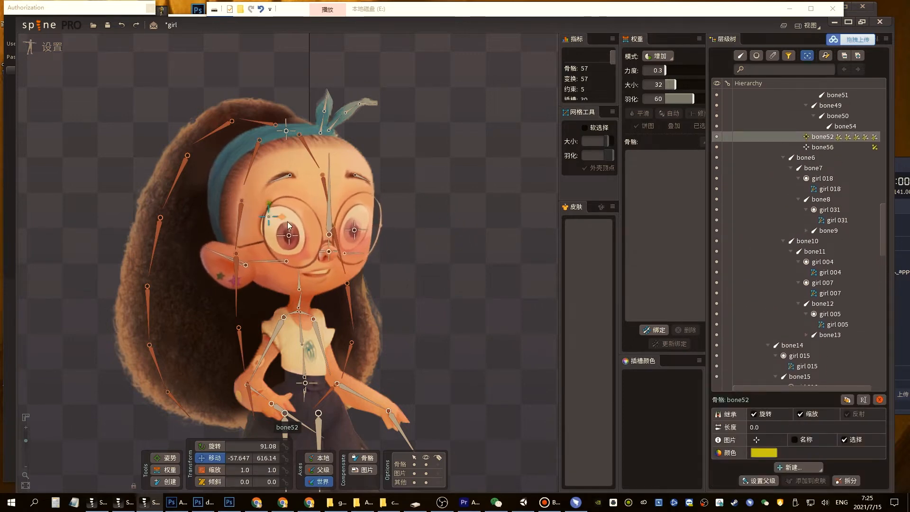
click(246, 265)
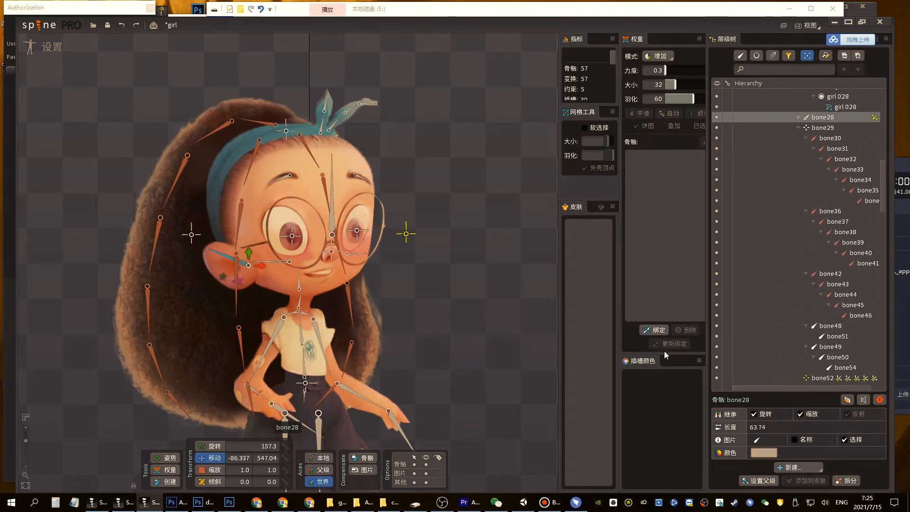
Try a translate mix of 1.6 on the ear_r constraint, test it with bone52 and undo the move
click(875, 135)
drag(763, 454, 832, 452)
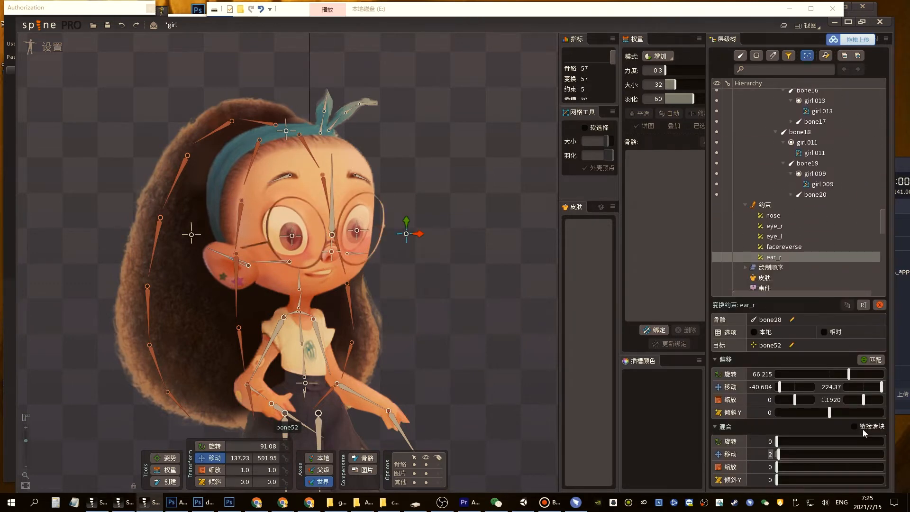
text(1.6)
drag(412, 245, 251, 254)
key(ctrl+z)
click(247, 266)
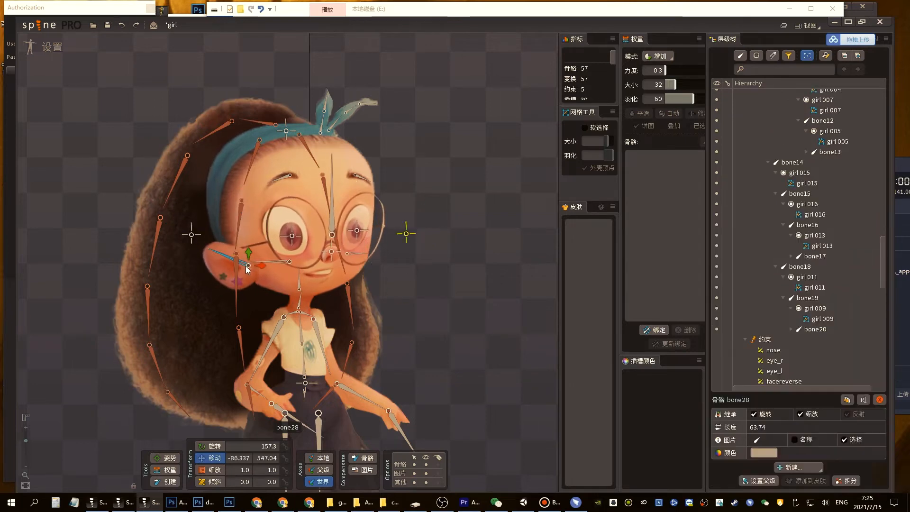
Set the ear_r constraint's translate mix to 2.4, then test it by moving bone52 and undo the move
click(874, 137)
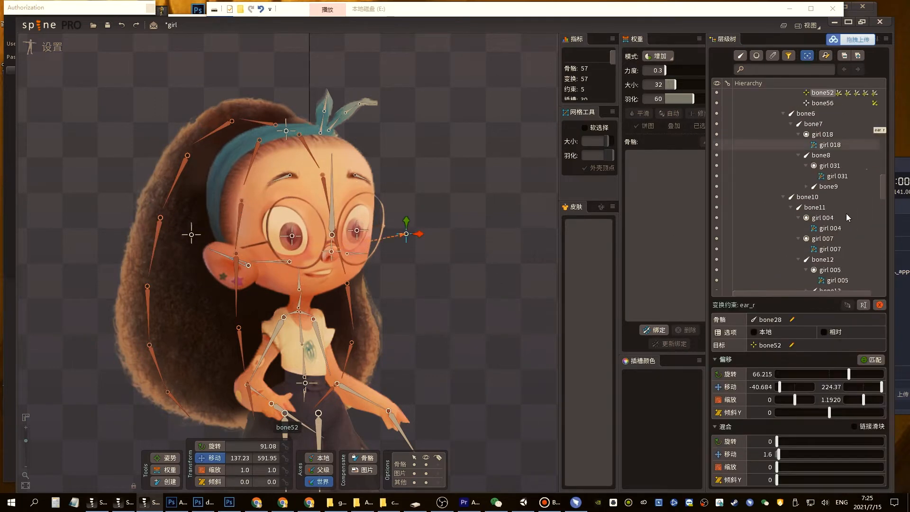
text(2.4)
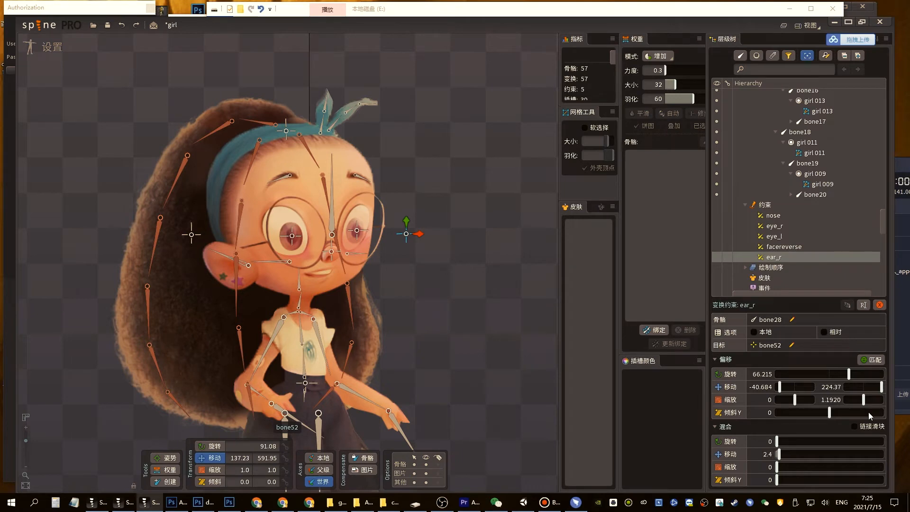
drag(425, 227, 285, 178)
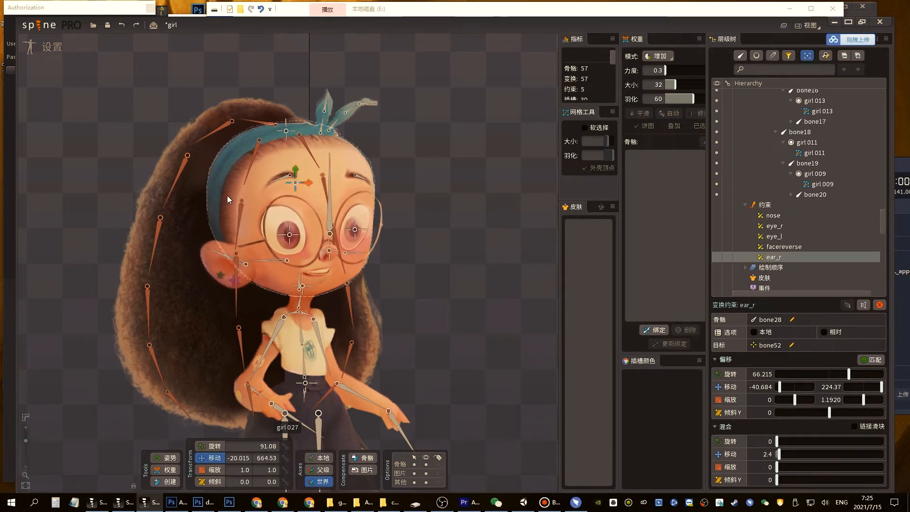
key(ctrl+z)
Bind bone56 to the ear mesh girl 029 and target bone56 for weight painting
click(224, 279)
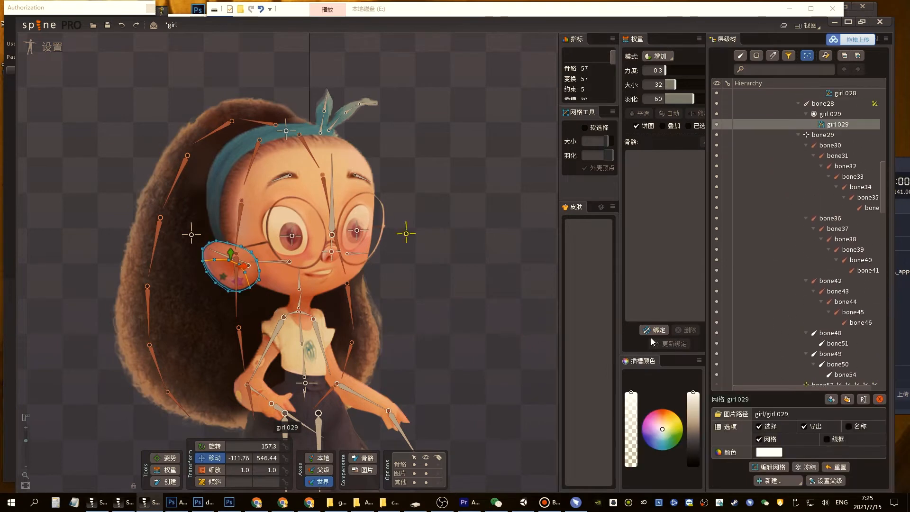
click(655, 330)
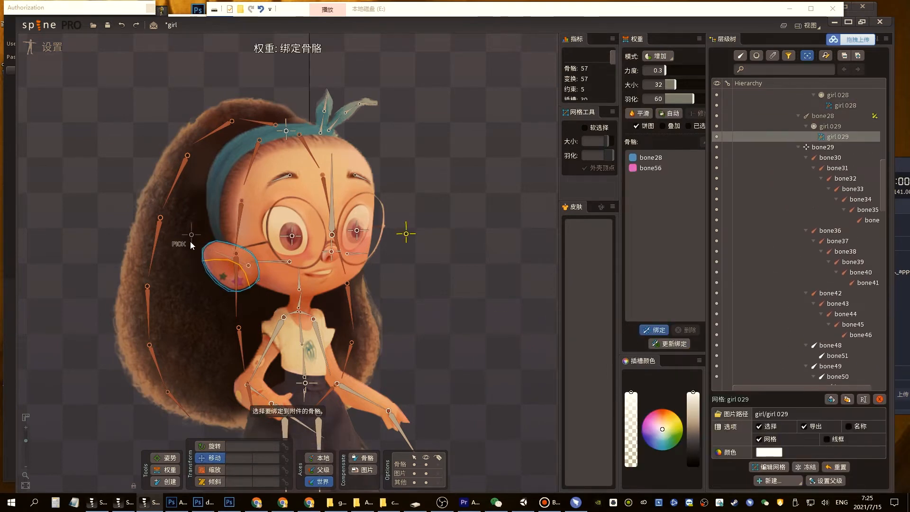
click(170, 471)
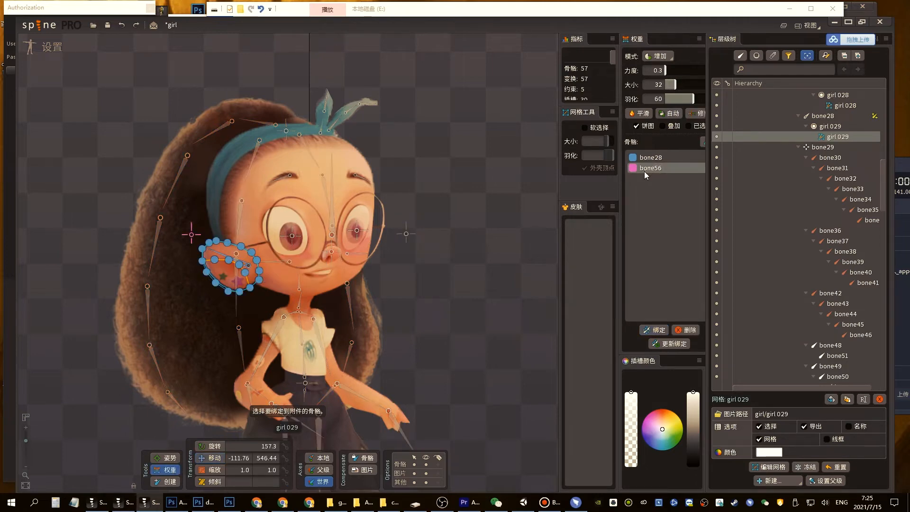
drag(194, 243, 239, 291)
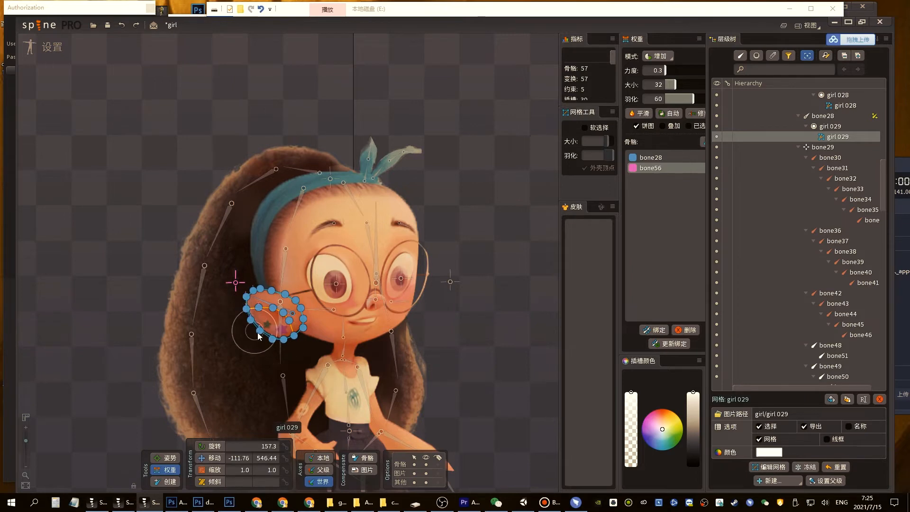
key(space)
Test the ear's deformation by moving bone52 across the face, undoing each move
mouse_move(449, 283)
mouse_down()
mouse_move(407, 226)
mouse_move(397, 187)
mouse_move(372, 237)
mouse_move(274, 258)
mouse_move(441, 287)
mouse_up()
drag(379, 326, 365, 286)
drag(437, 243, 314, 256)
key(ctrl+z)
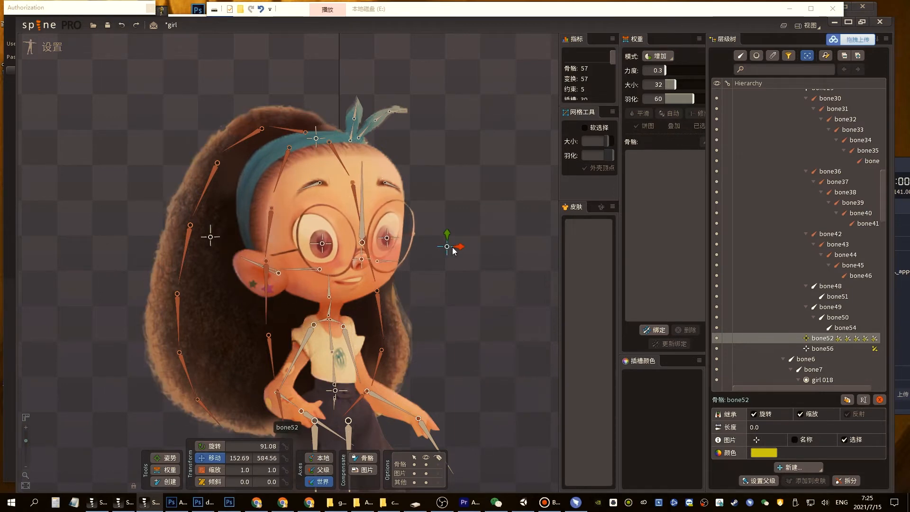
drag(453, 250, 341, 259)
key(ctrl+z)
Set the weight brush size to 21 for bone56 on the ear mesh, then test with bone52 and undo the move
click(254, 283)
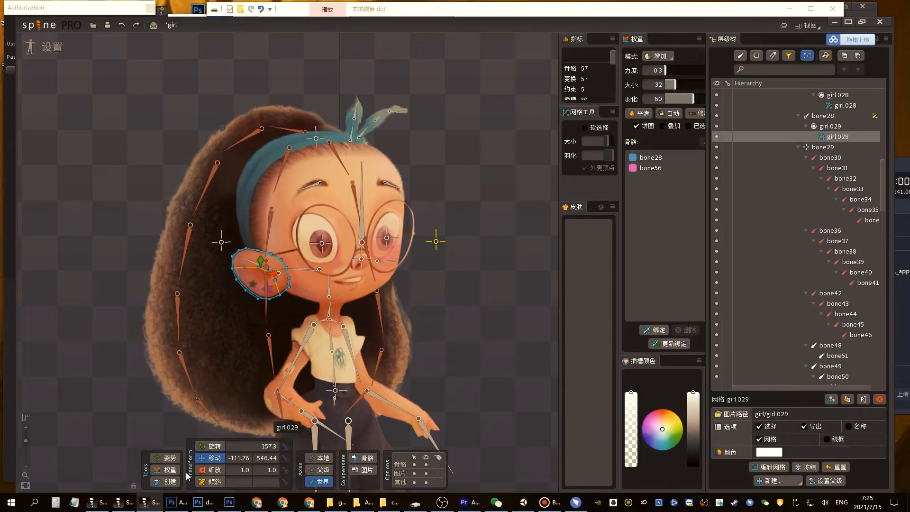
click(166, 469)
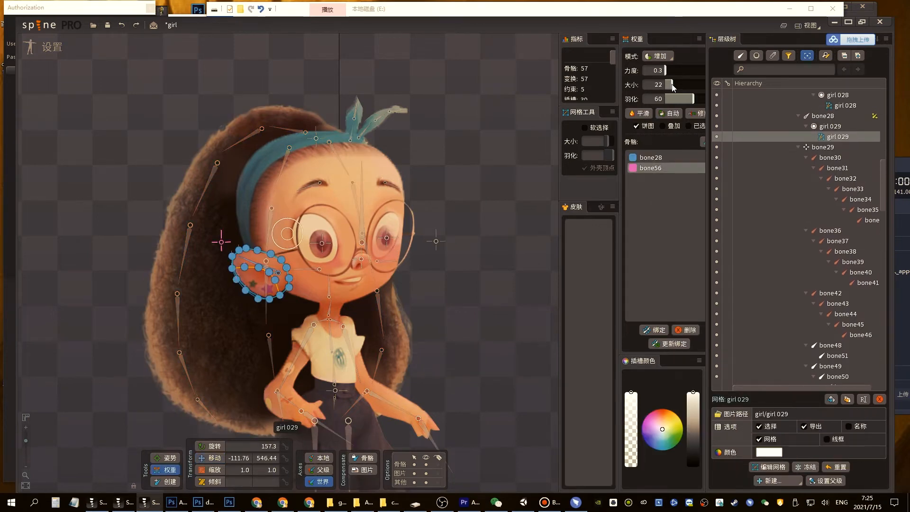
drag(672, 87, 671, 88)
key(v)
drag(441, 244, 248, 297)
key(ctrl+z)
Revisit the weights of the ear mesh girl 029 with a bone52 test move and save the project
click(248, 297)
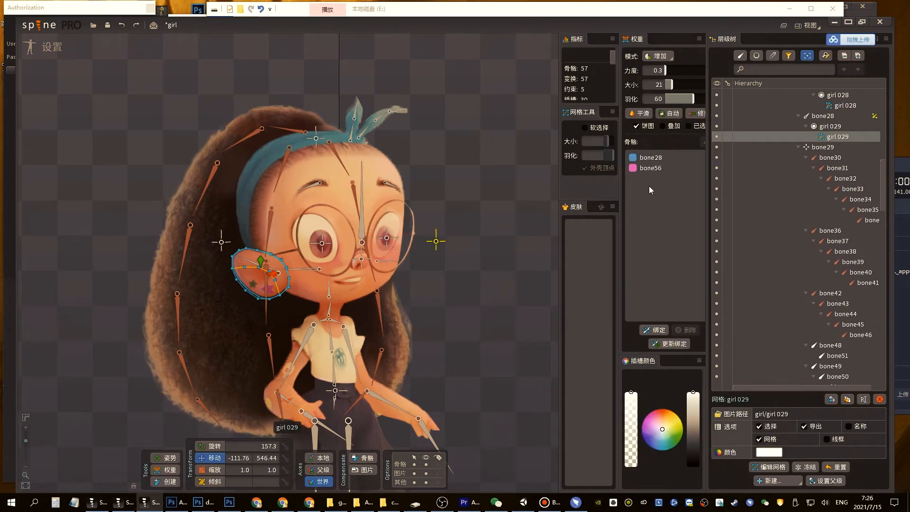
click(165, 469)
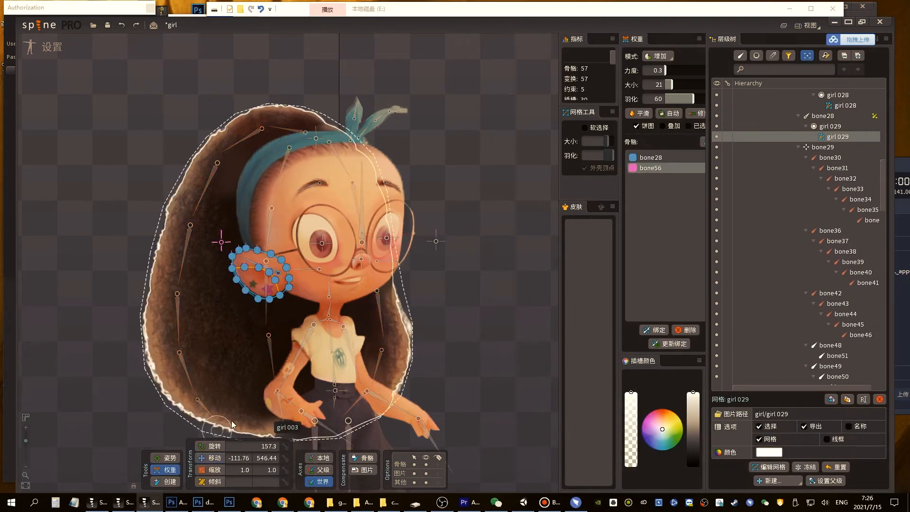
key(v)
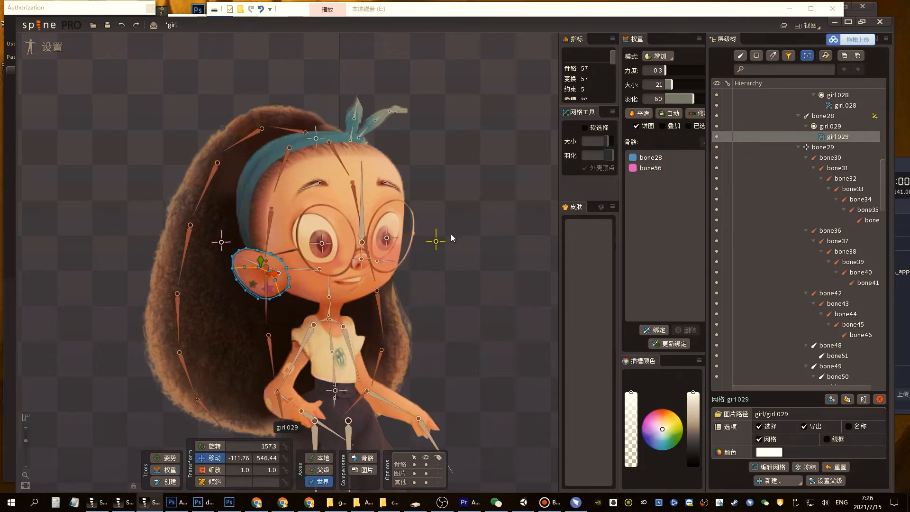
drag(440, 238, 404, 233)
key(ctrl+s)
Test the whole head's deformation with long and short moves of bone52, undoing each one
drag(342, 178, 347, 209)
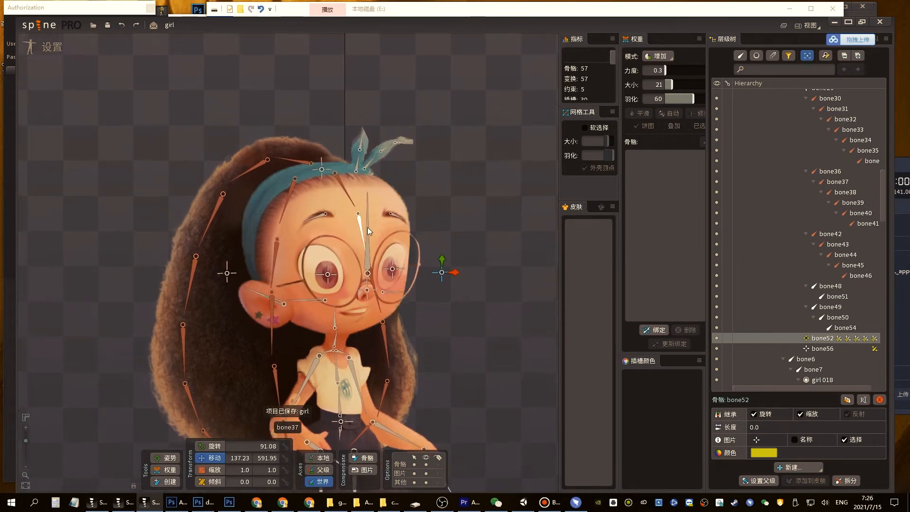
drag(439, 271, 224, 290)
key(ctrl+z)
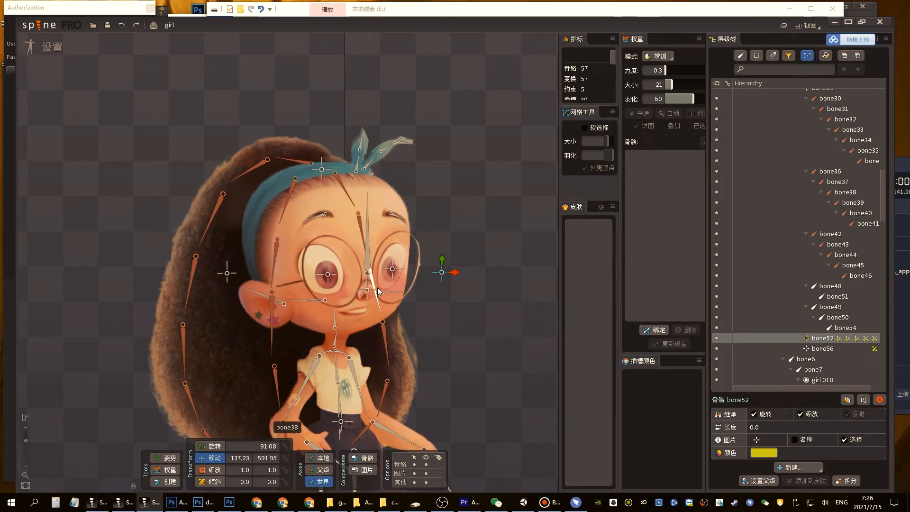
drag(441, 274, 398, 259)
key(ctrl+z)
Target bone52 in the face mesh girl 027's weights with brush size 40, then test with bone52 and undo
click(345, 214)
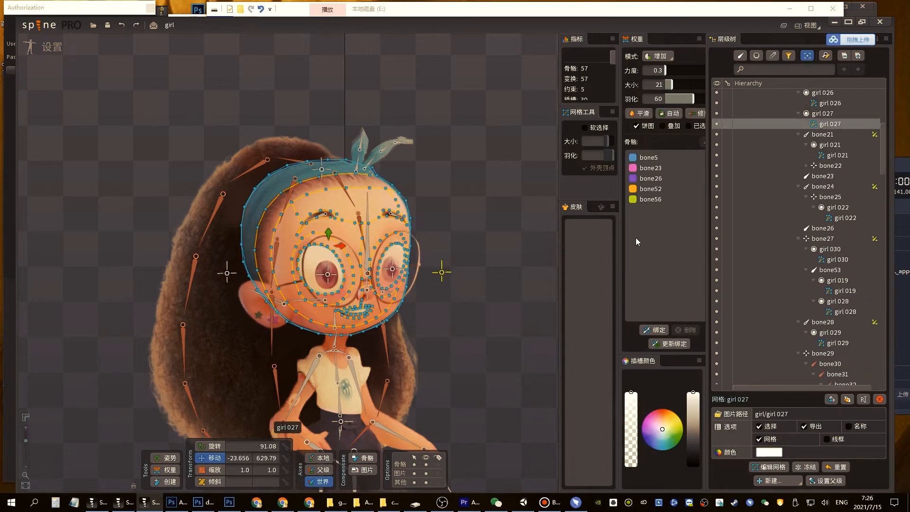
click(656, 190)
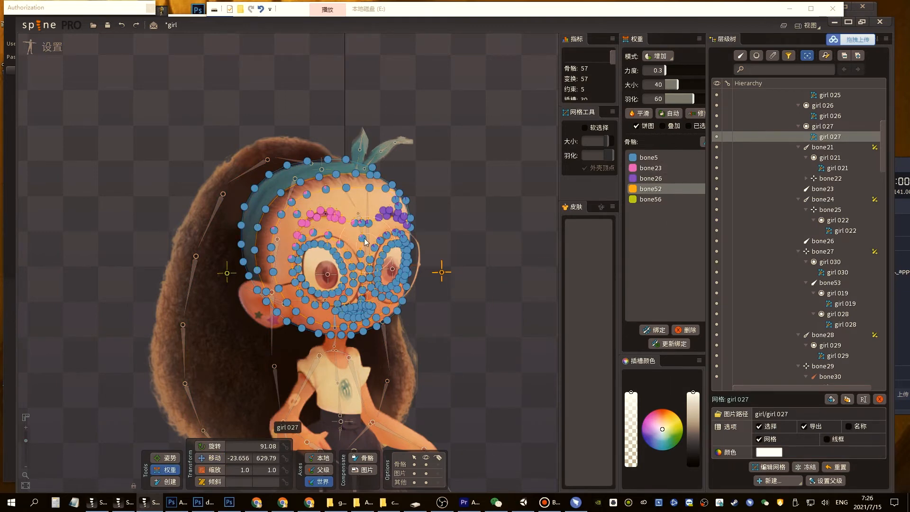
key(space)
drag(441, 273, 403, 228)
key(ctrl+z)
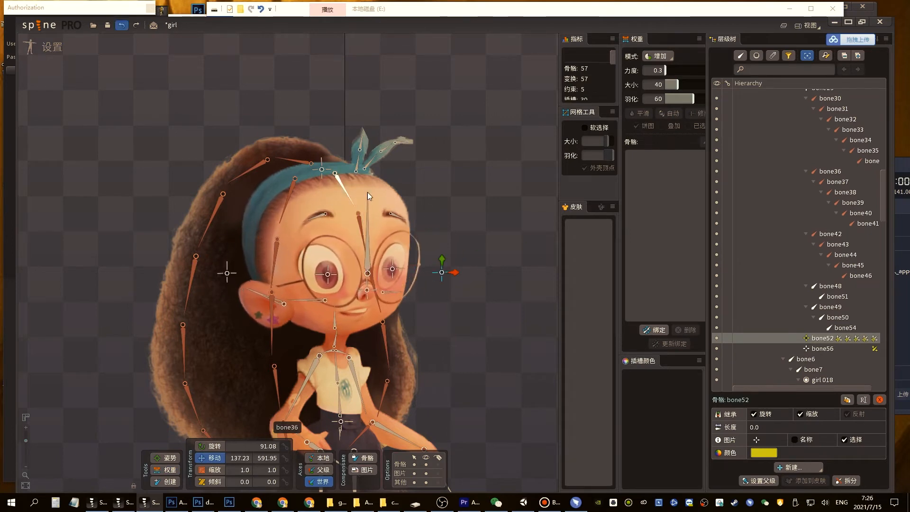
Reopen the face mesh's bone52 weights for touch-up, then test with a small bone52 move and undo it
click(367, 192)
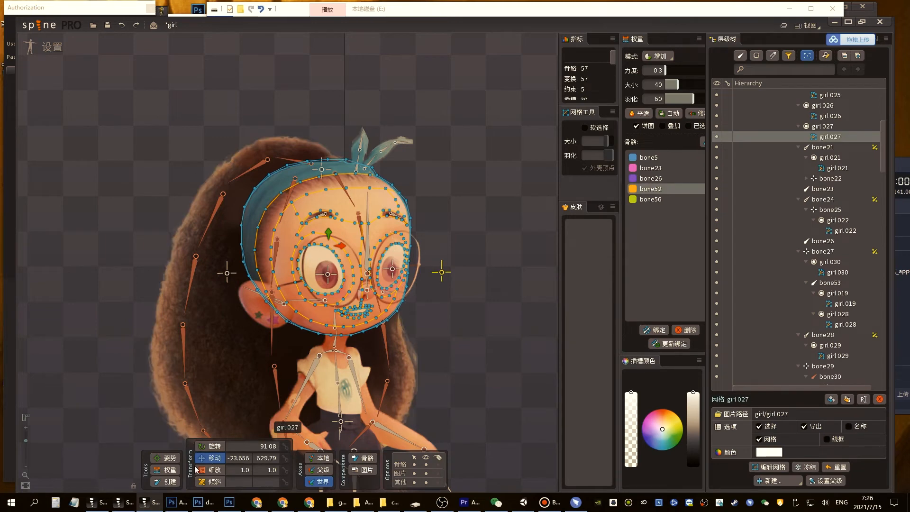
click(165, 470)
key(v)
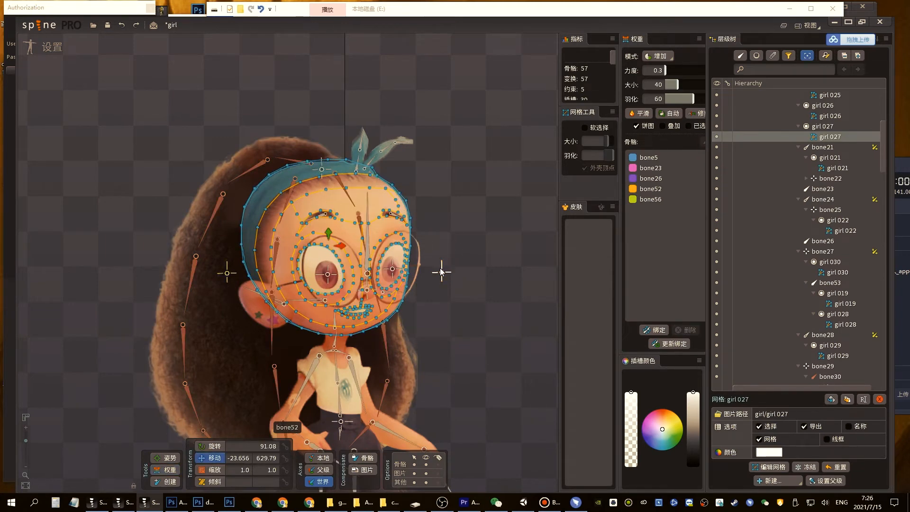
drag(442, 262, 416, 232)
key(ctrl+z)
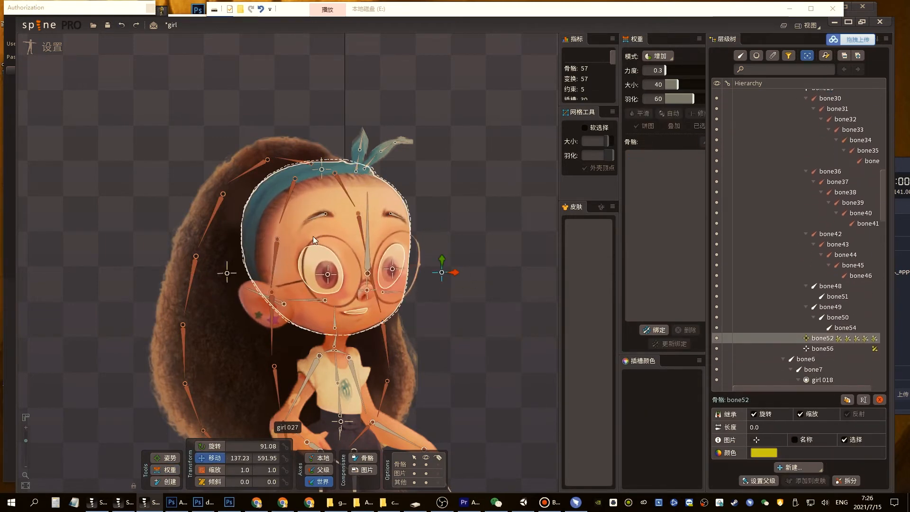
Target bone56 in the face mesh girl 027's weights around the headband, test the bones and save the project
click(312, 236)
click(174, 473)
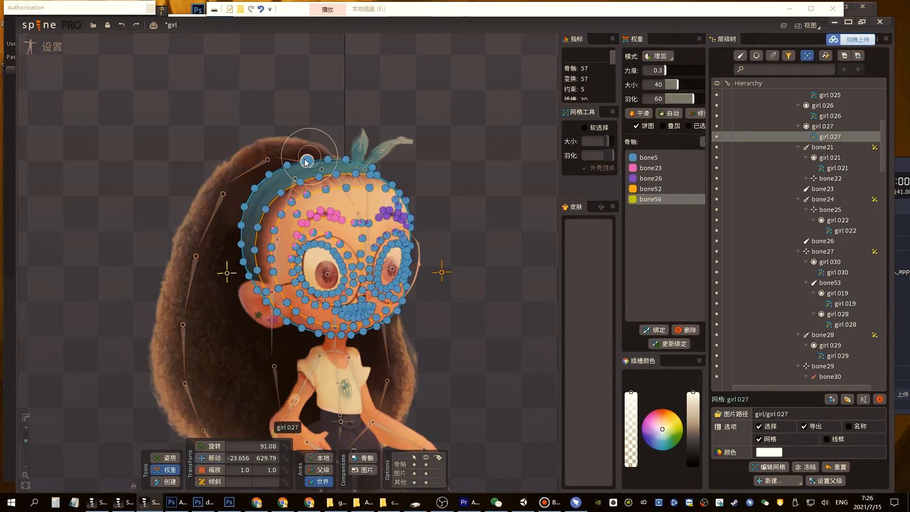
click(442, 272)
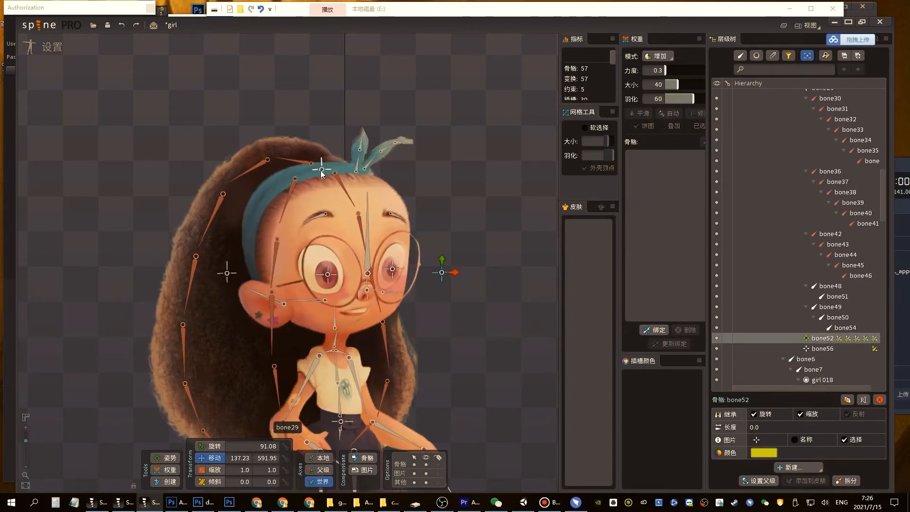
mouse_move(323, 168)
mouse_down()
mouse_move(347, 173)
mouse_move(318, 164)
mouse_up()
key(ctrl+s)
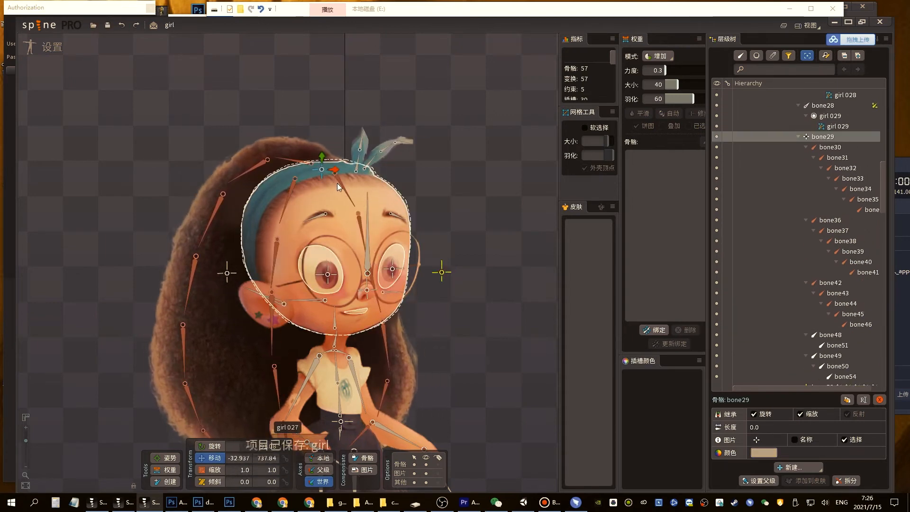
Examine how the headband and hair follow the face by moving bone52 across the head
drag(350, 195, 332, 181)
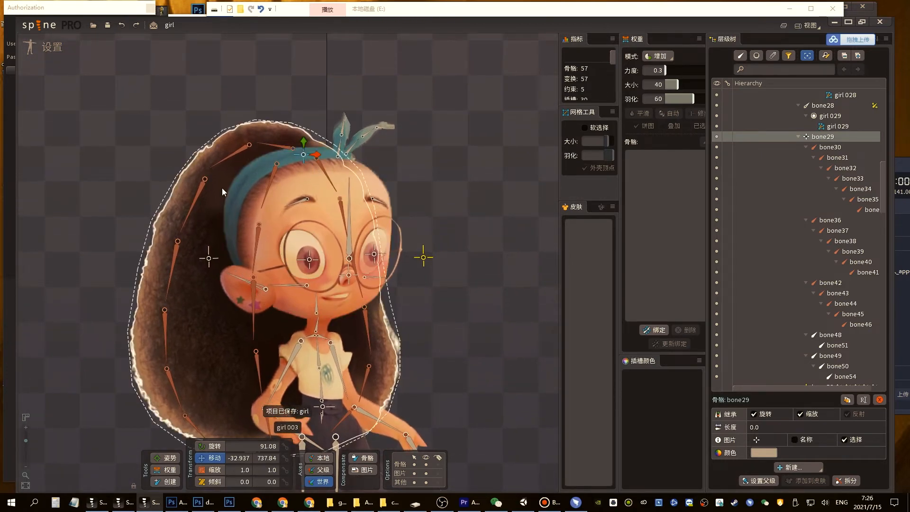
click(435, 256)
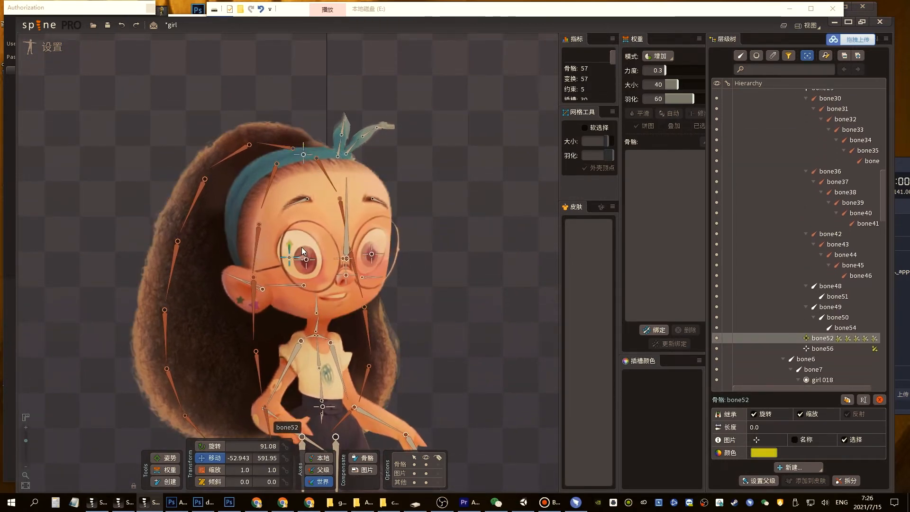
click(356, 193)
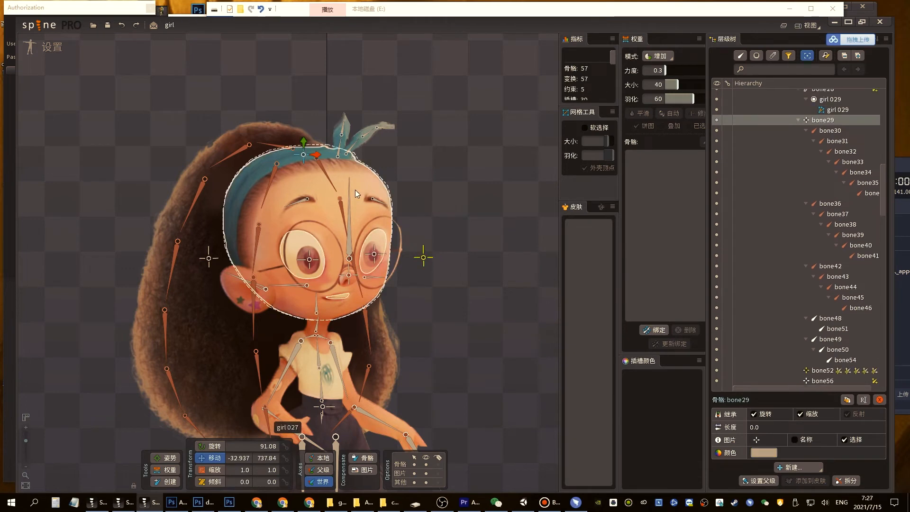
click(423, 258)
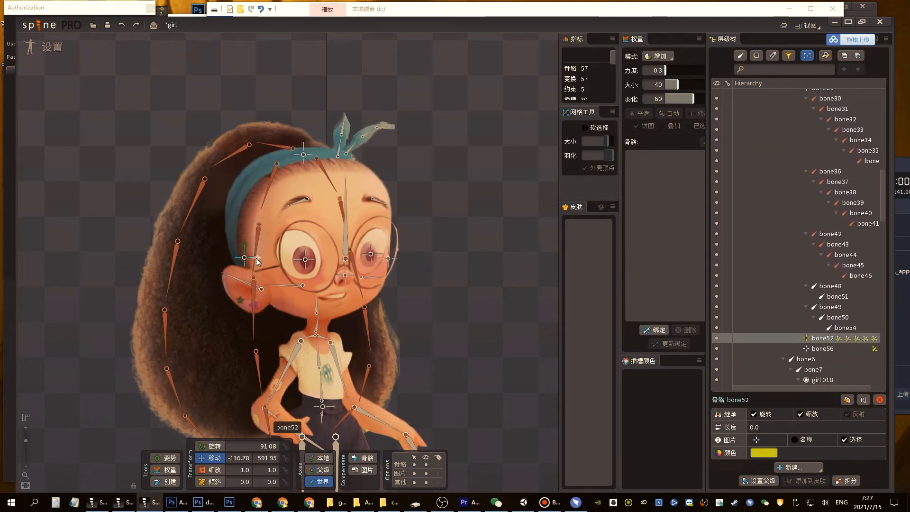
drag(337, 156, 337, 146)
Create a new point bone on the headband beside bone29, at about X -37, Y 741
click(302, 155)
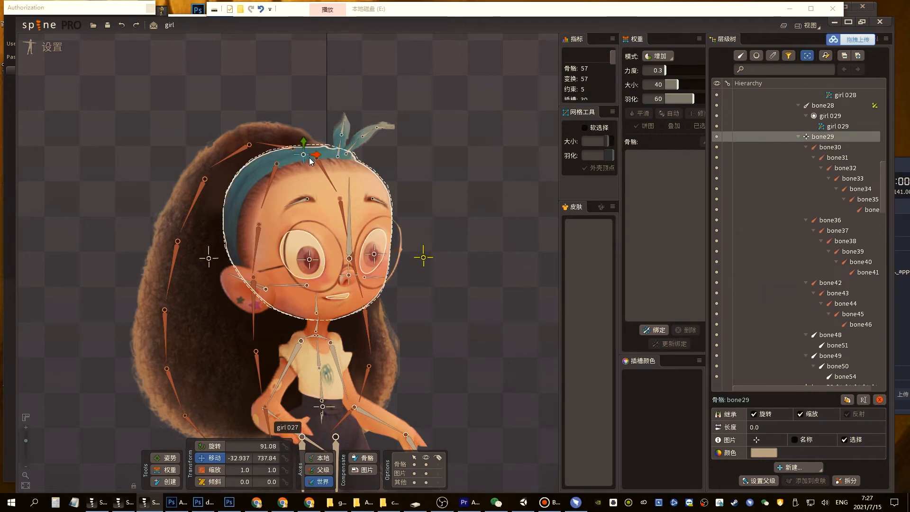
key(n)
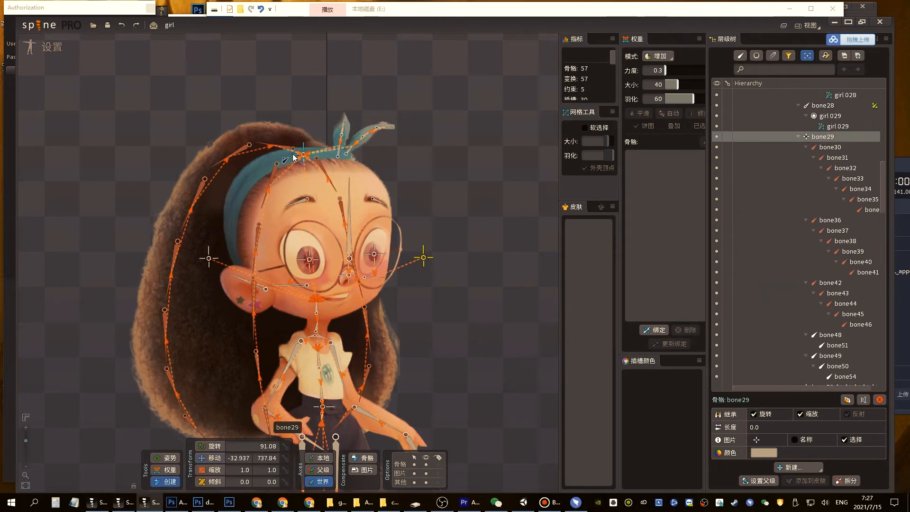
click(300, 152)
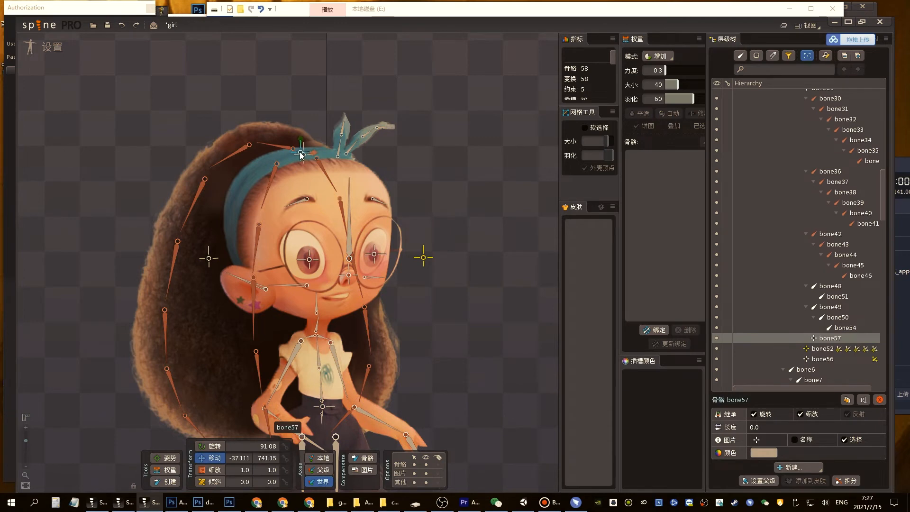
Reparent the hair root bones bone36, bone42 and bone30 to bone57 on the headband, then select bone57 and try moving it
click(322, 171)
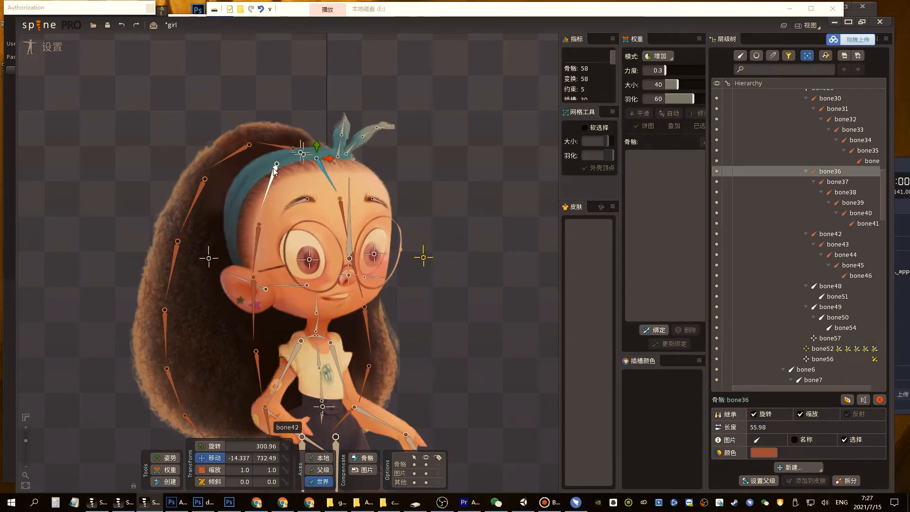
ctrl+click(272, 179)
ctrl+click(280, 147)
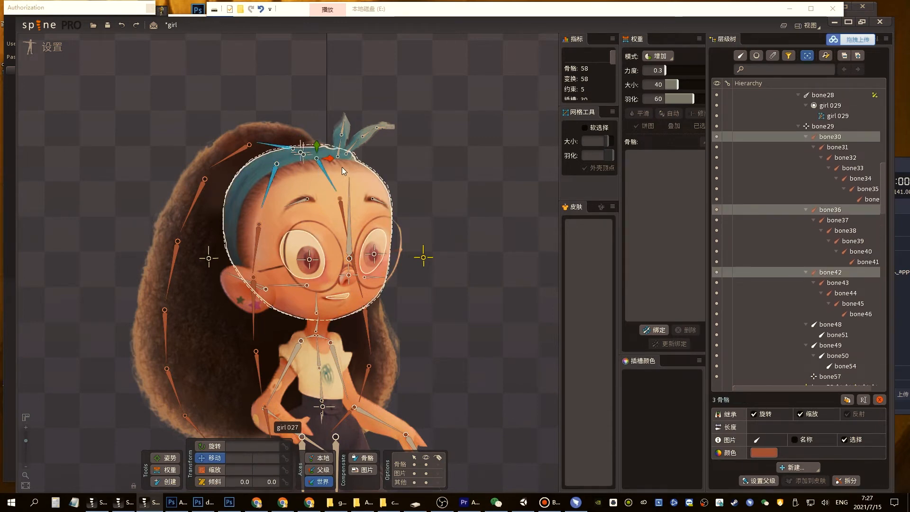
key(p)
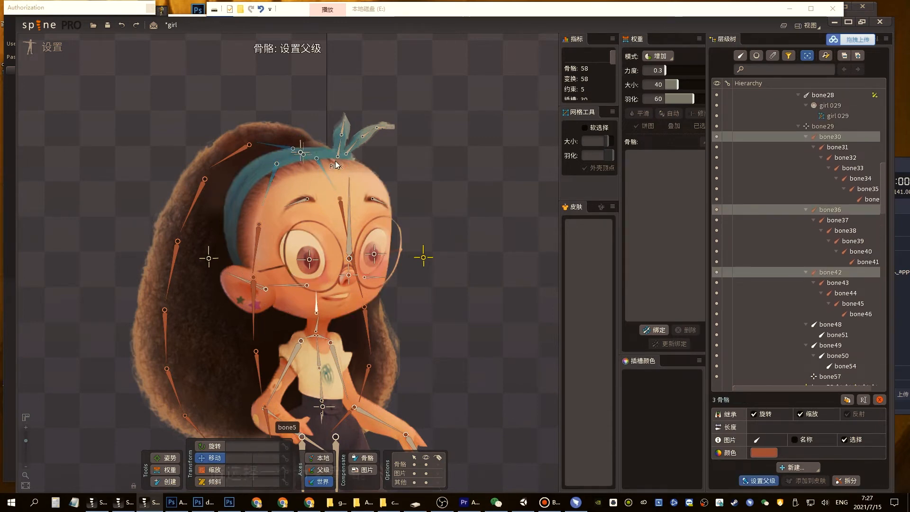
click(300, 153)
click(301, 152)
drag(305, 142, 289, 153)
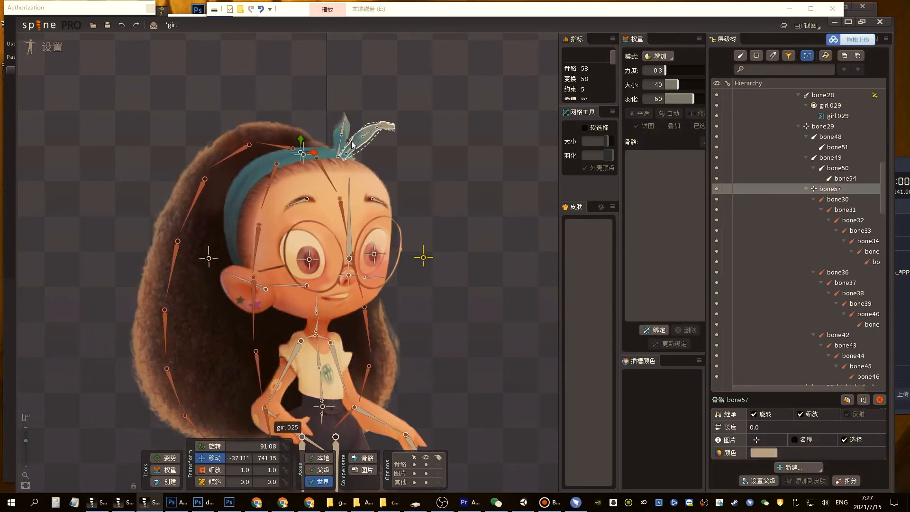
Create a transform constraint named hairreverse on bone57 with bone52 as target, using a negative translate mix
click(797, 466)
click(795, 453)
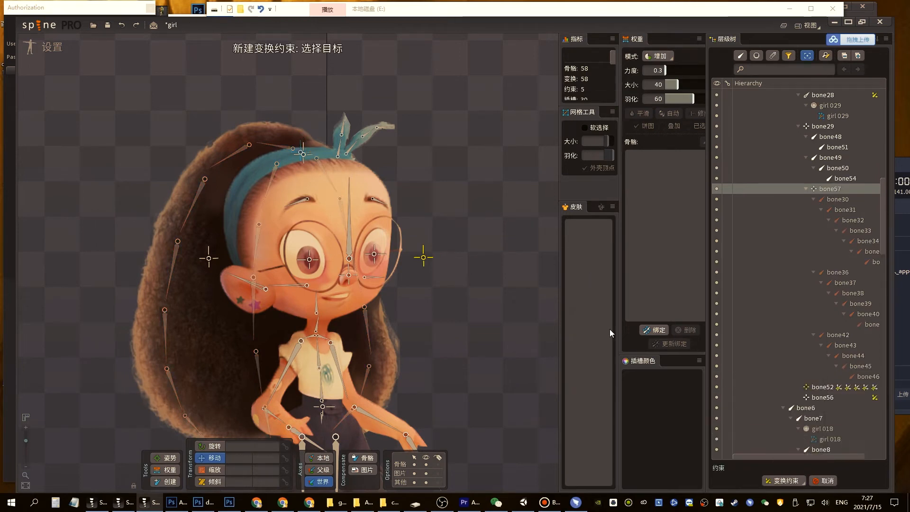
click(425, 257)
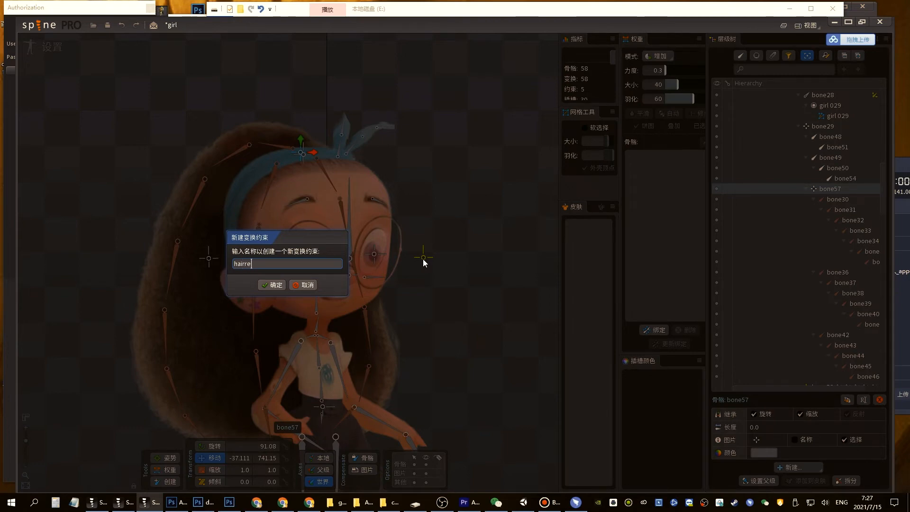
text(hairreverse)
key(Return)
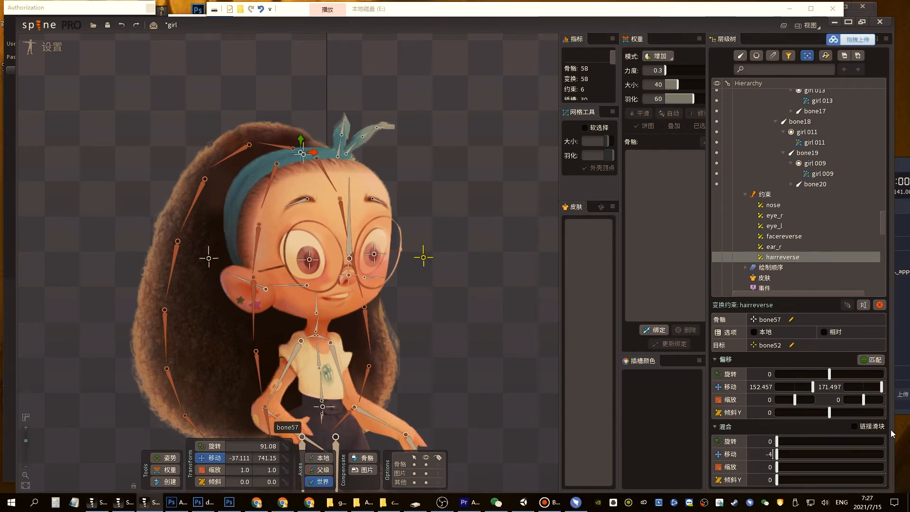
Test the hair's reverse motion by moving bone52 across the head, checking bone48 and bone49 too, and undo the move
drag(425, 259, 408, 238)
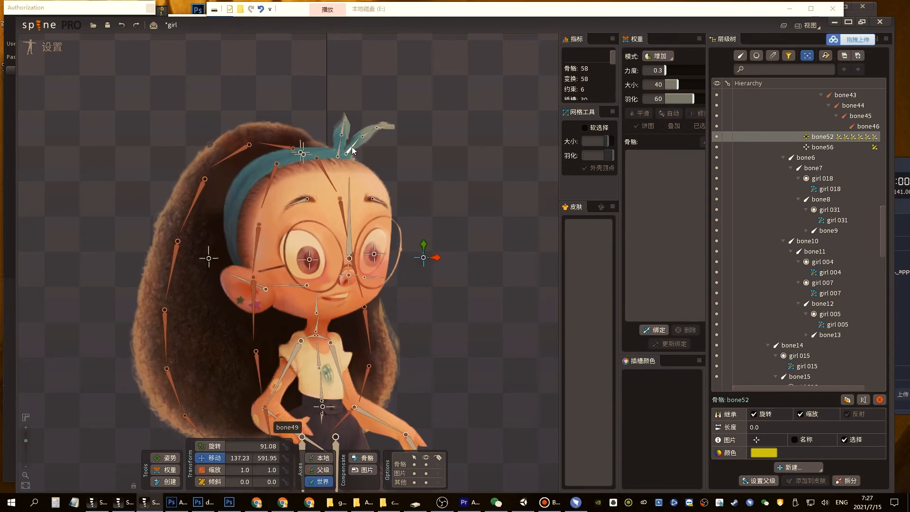
ctrl+click(349, 151)
ctrl+click(339, 149)
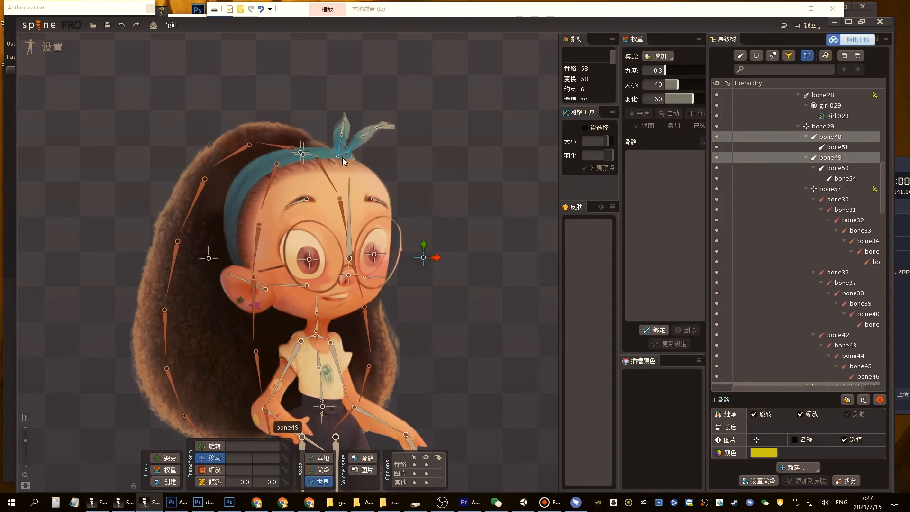
click(425, 257)
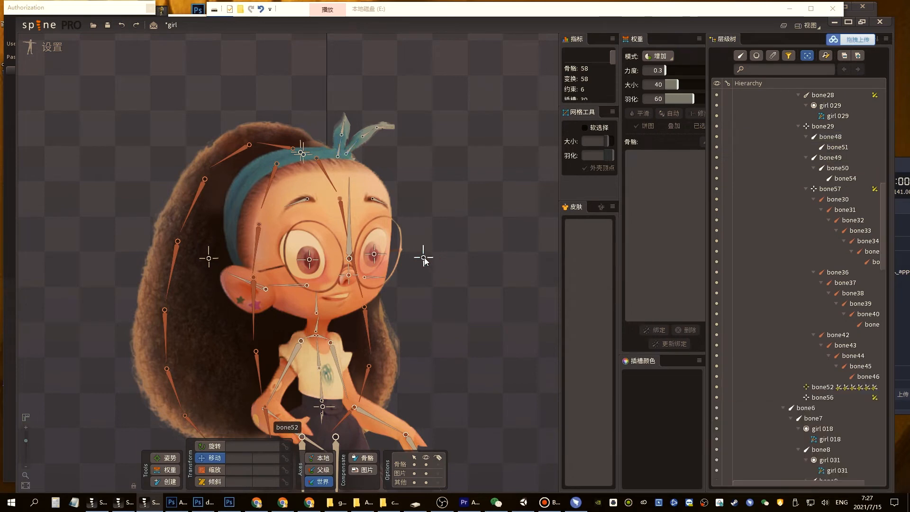
drag(424, 257, 280, 200)
key(ctrl+z)
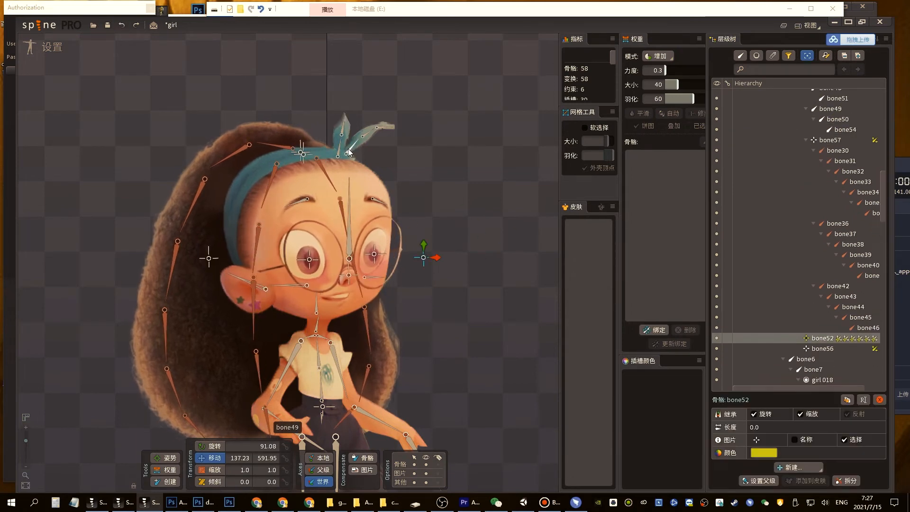
Bind bone52 to the headband knot mesh girl 025 and open that mesh's bone52 weights for painting
click(348, 150)
ctrl+click(340, 149)
click(361, 147)
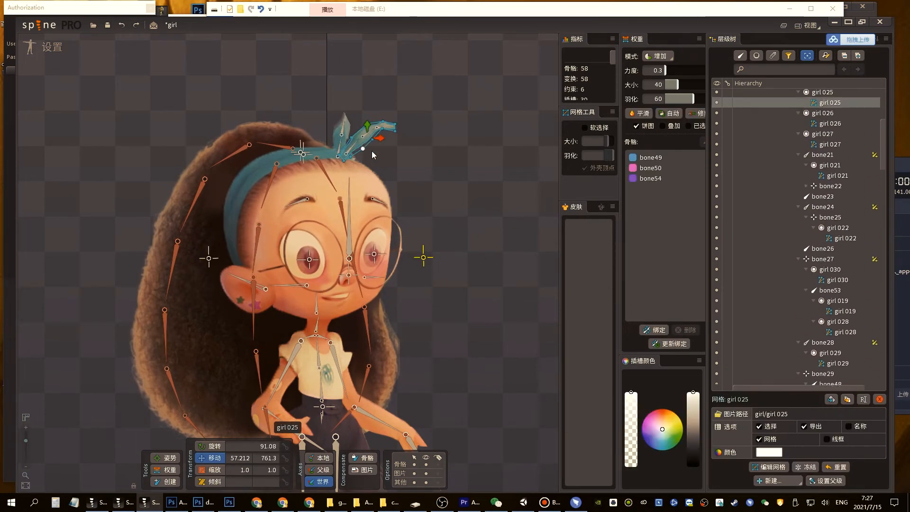
click(655, 330)
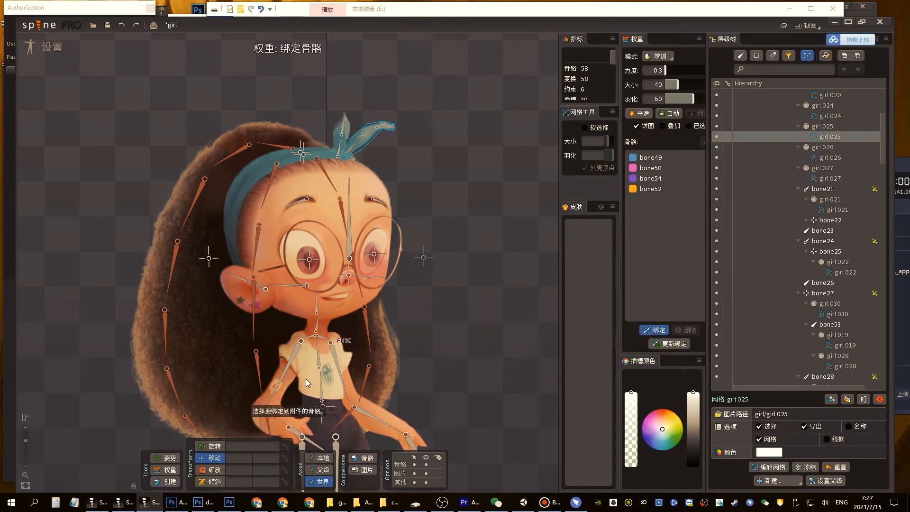
click(169, 470)
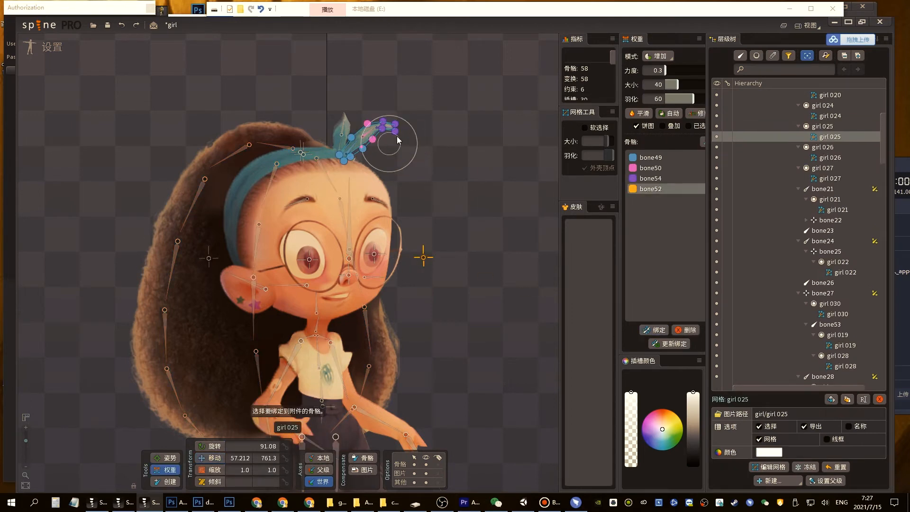
Test how the knot mesh girl 025 follows bone52 by moving the bone over the face, then undo the move
key(v)
click(423, 257)
drag(437, 258, 394, 231)
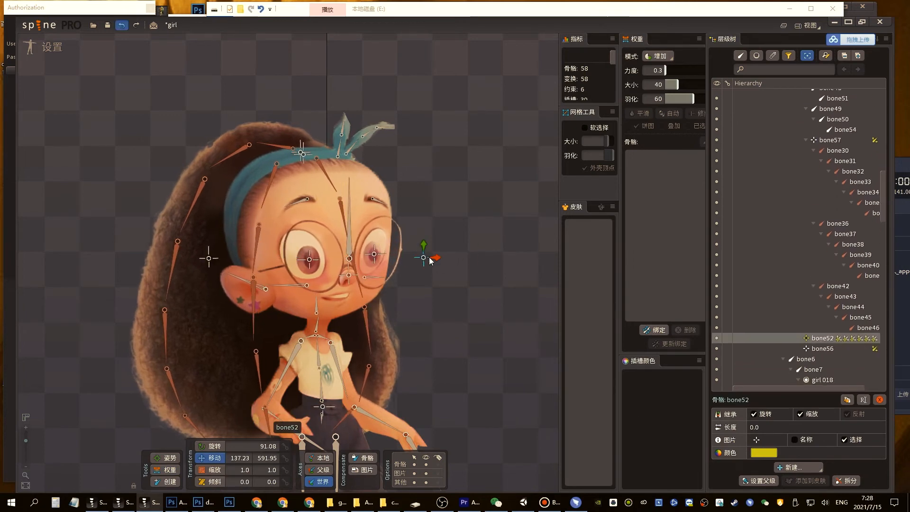
drag(429, 258, 340, 266)
key(ctrl+z)
Touch up bone52's weights on the tip of girl 025, then check them with a bone52 move and undo it
click(369, 140)
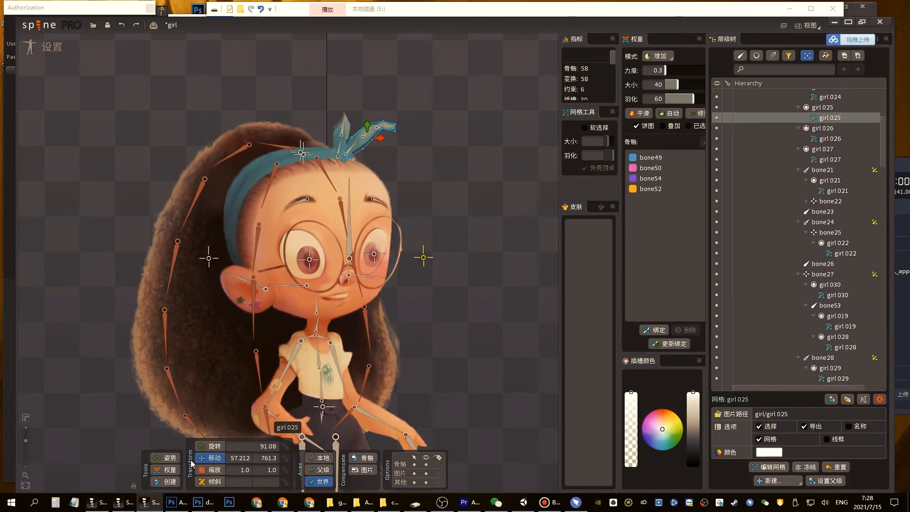
click(166, 469)
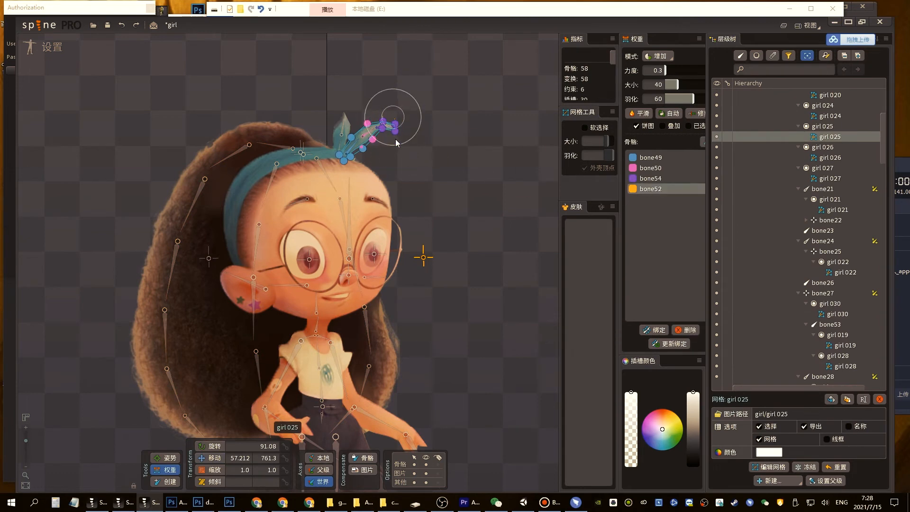
key(v)
drag(425, 258, 286, 332)
key(ctrl+z)
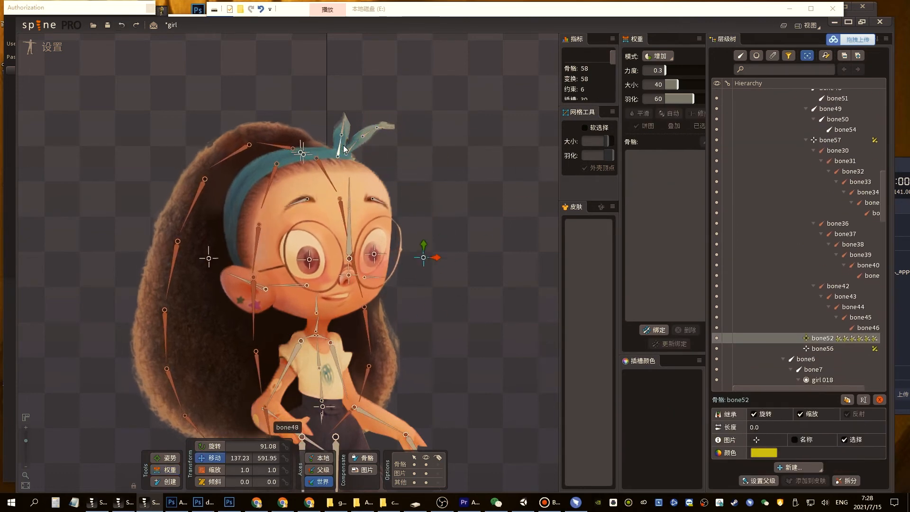
Bind bone52 to the upright knot mesh girl 024, weight its tip to that bone and test by moving bone52
click(345, 132)
click(647, 329)
click(428, 260)
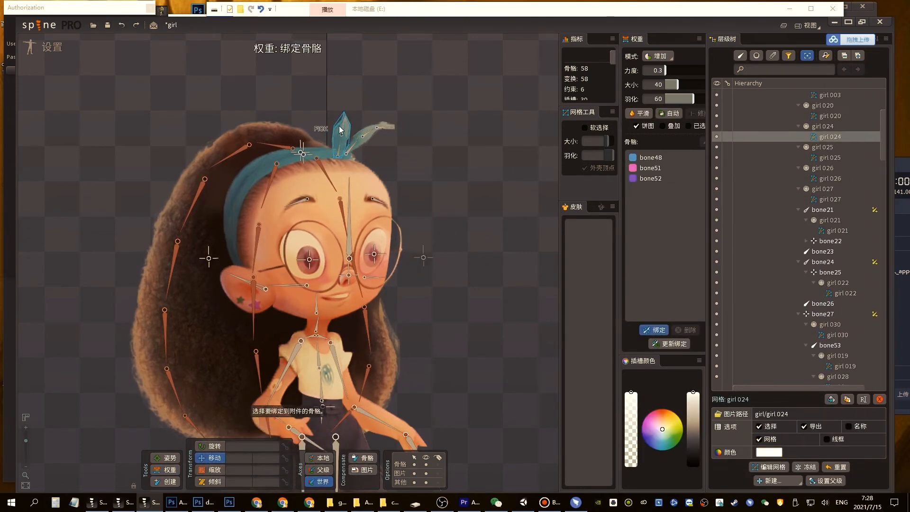
click(173, 470)
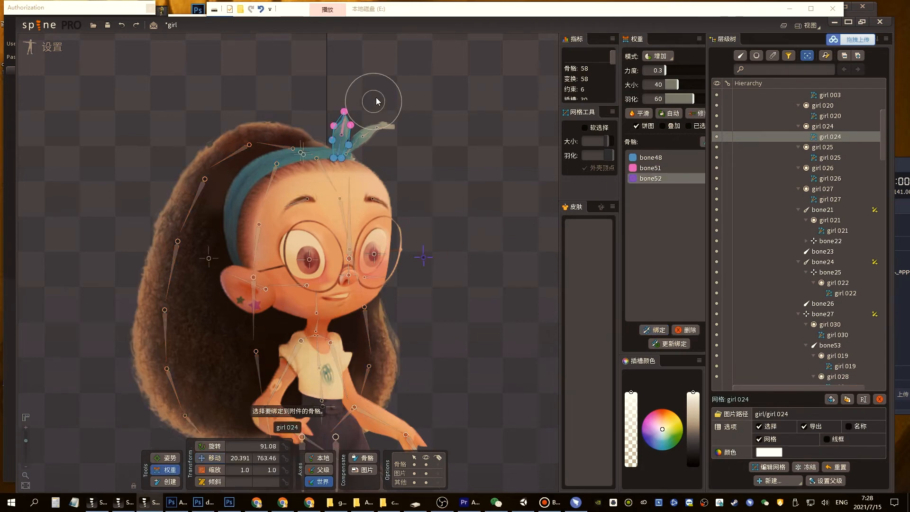
key(v)
mouse_move(424, 258)
mouse_down()
mouse_move(280, 197)
mouse_move(442, 286)
mouse_move(223, 301)
mouse_up()
drag(271, 238, 340, 294)
Open the mouth mesh girl 026's bone52 weights for touch-up, then test with a bone52 move and undo it
click(339, 294)
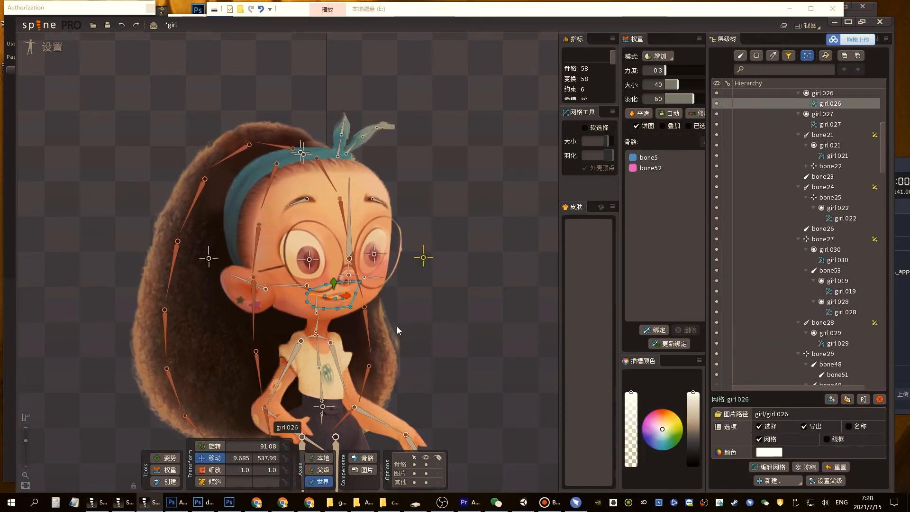
click(649, 167)
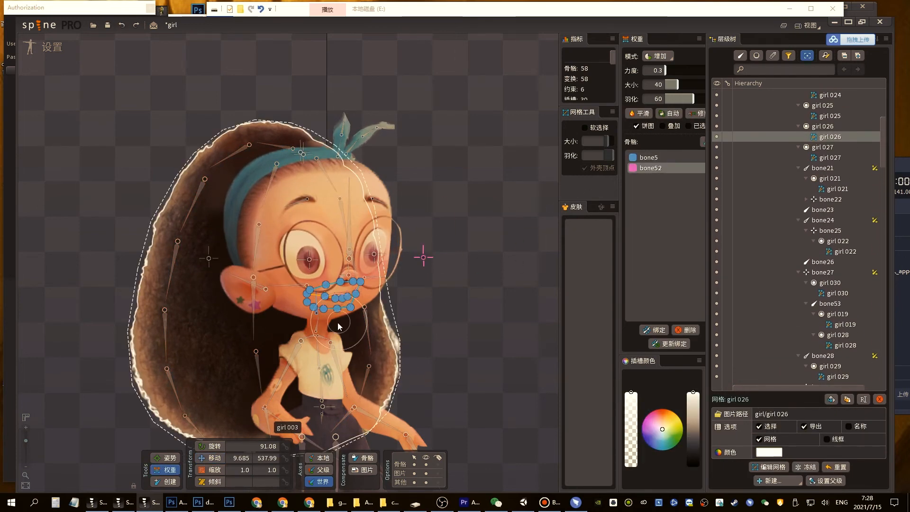
scroll(436, 243, up, 5)
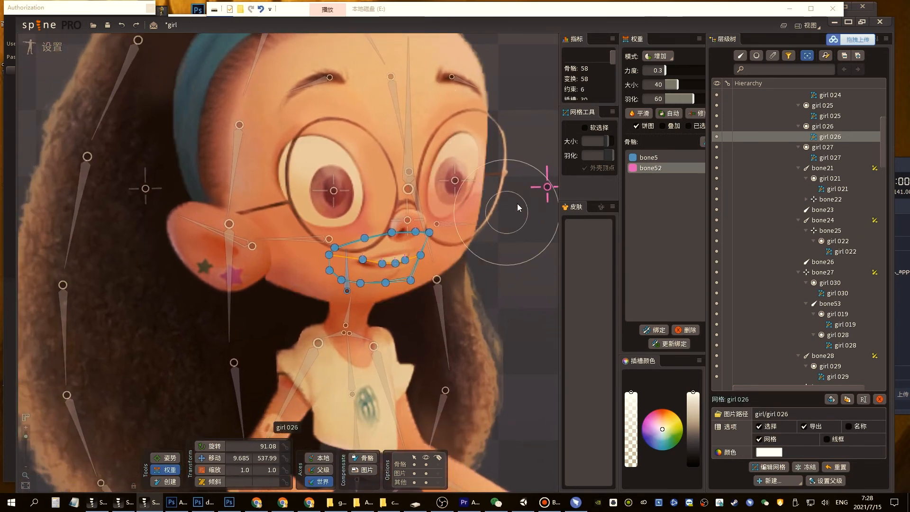
key(space)
drag(547, 187, 82, 61)
key(space)
click(488, 221)
key(ctrl+z)
Switch to animate mode and play the bone52 animation to check the mouth
click(51, 48)
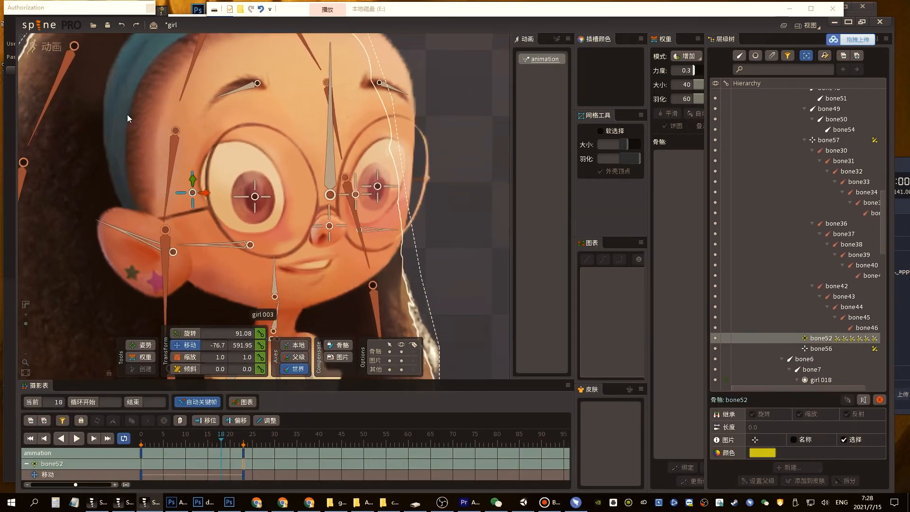
key(d)
key(d)
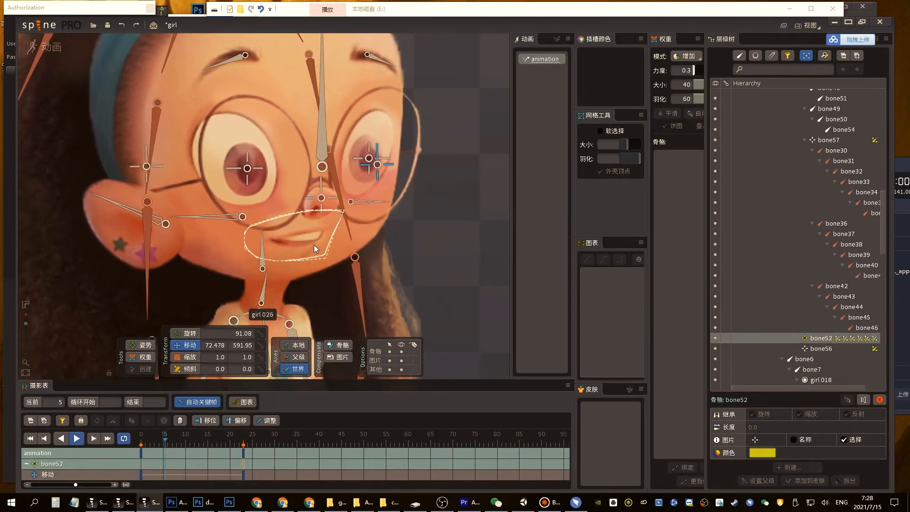
Adjust the mouth mesh girl 026's bone52 weights using a size 16 brush in remove mode, then replay the animation
click(306, 239)
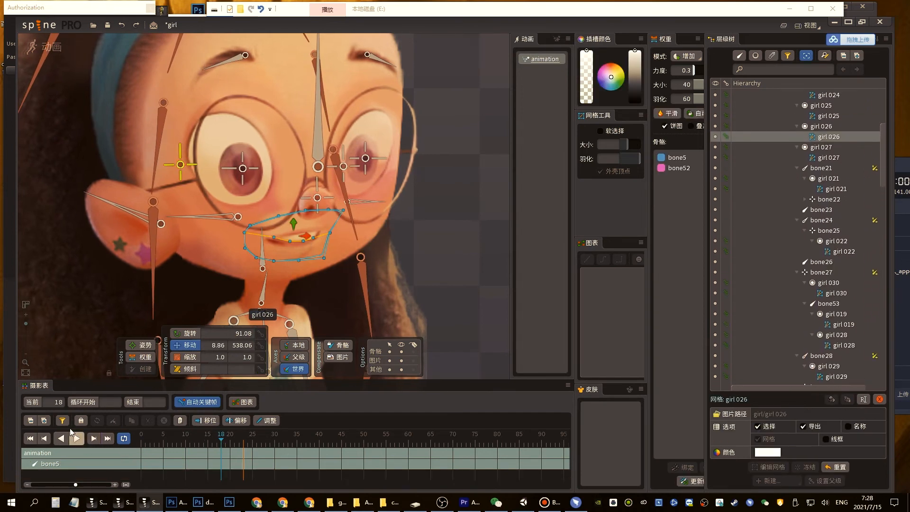
click(142, 357)
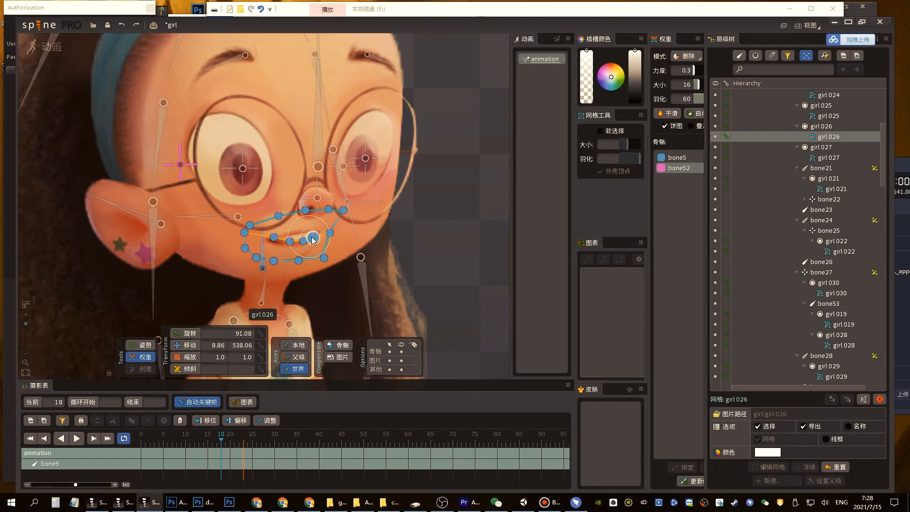
key(d)
key(space)
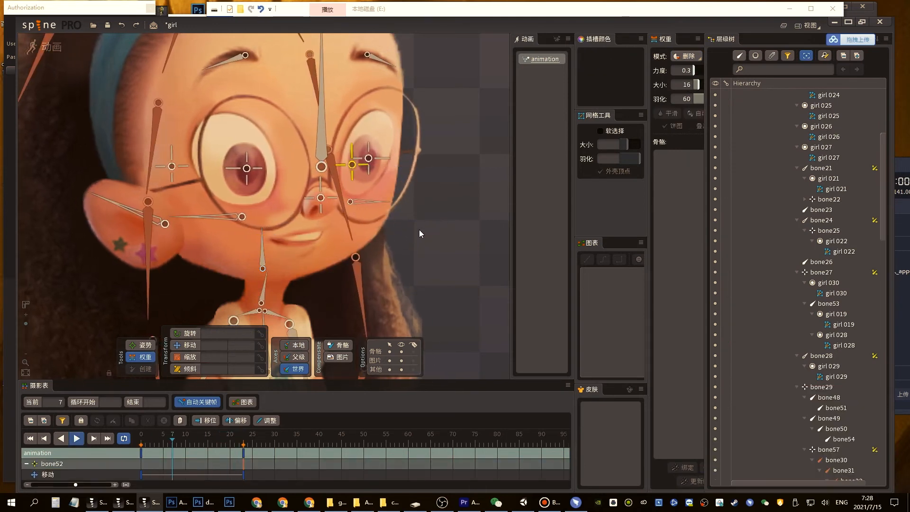
drag(26, 323, 26, 329)
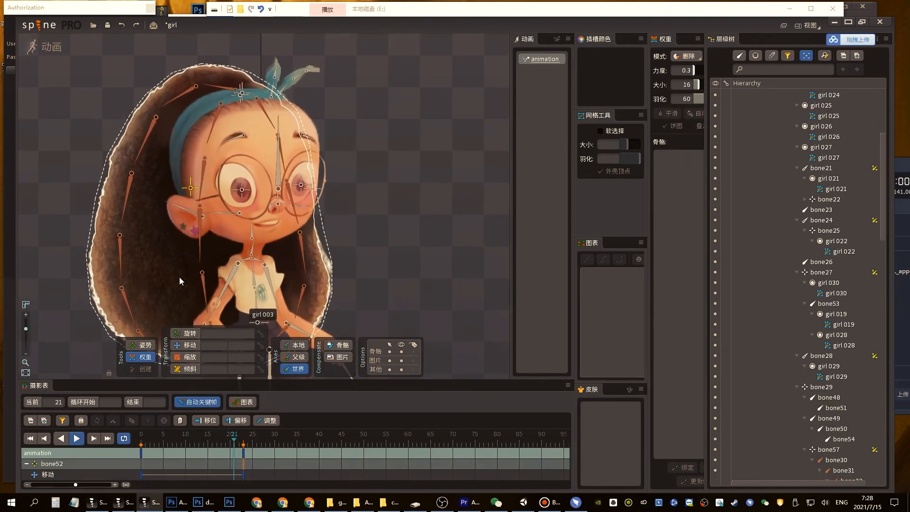
key(d)
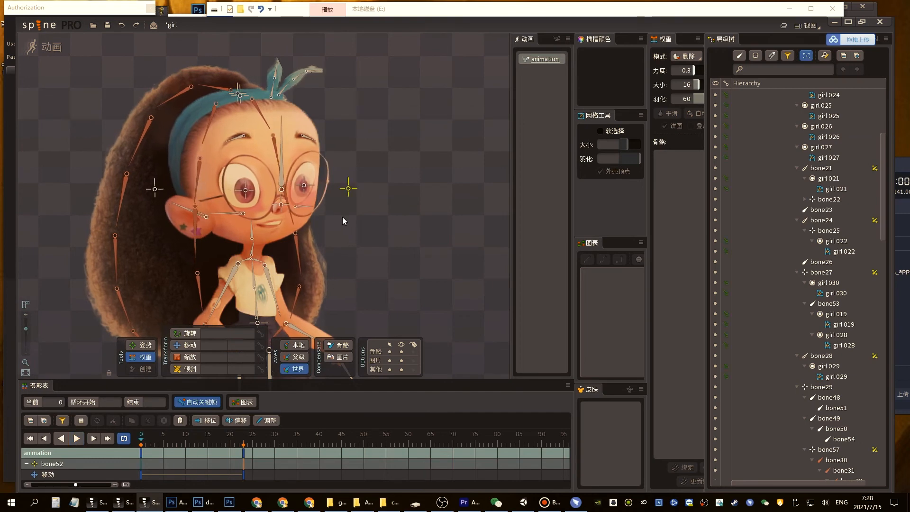
Hide the bones in the viewport and examine the head's deformation by moving bone52 around the face
key(v)
click(348, 190)
mouse_move(349, 190)
mouse_down()
mouse_move(668, 174)
mouse_move(204, 178)
mouse_move(451, 177)
mouse_move(226, 194)
mouse_move(417, 175)
mouse_move(251, 171)
mouse_move(499, 150)
mouse_move(511, 197)
mouse_move(417, 165)
mouse_move(353, 177)
mouse_up()
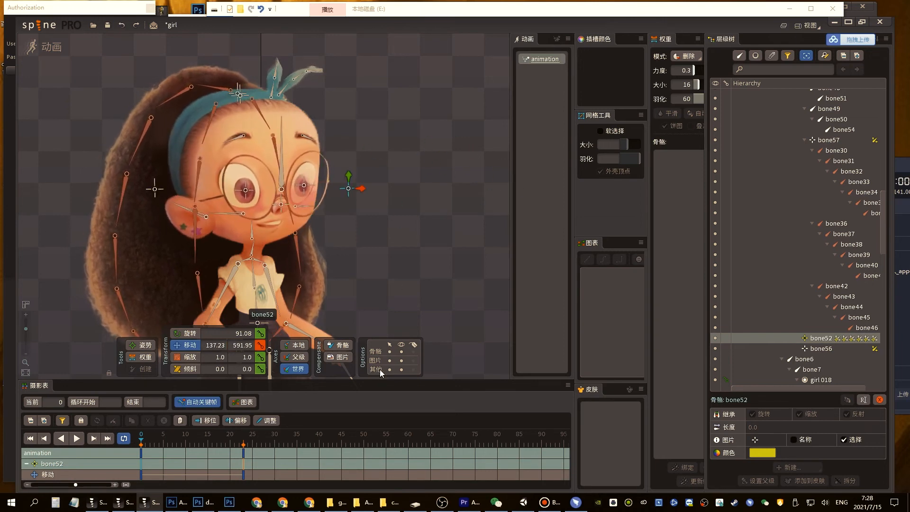
click(401, 351)
drag(374, 239, 330, 349)
drag(322, 294, 137, 275)
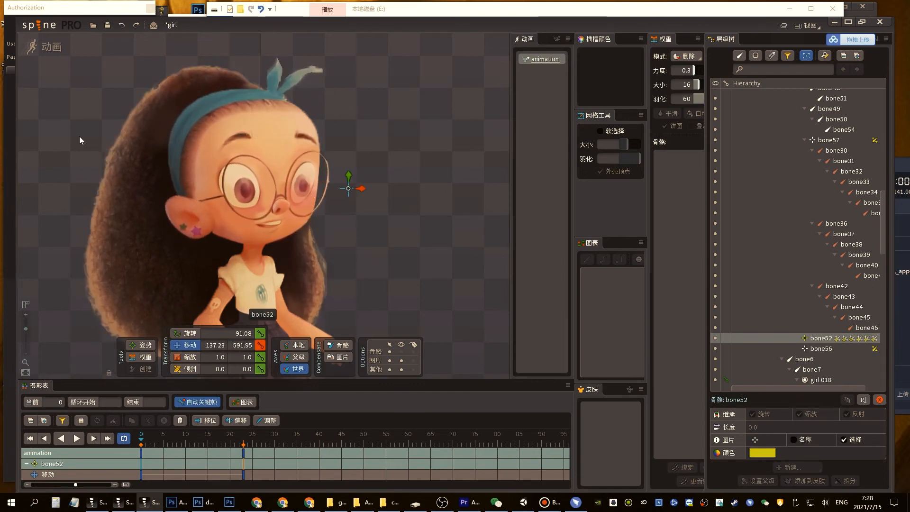
Return to setup mode, inspect the hair mesh girl 003 and show the bones again
click(35, 46)
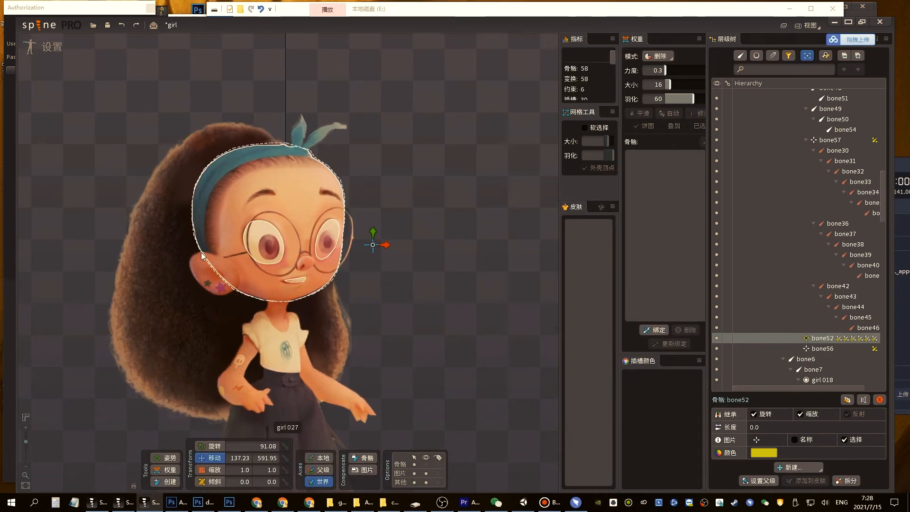
click(174, 335)
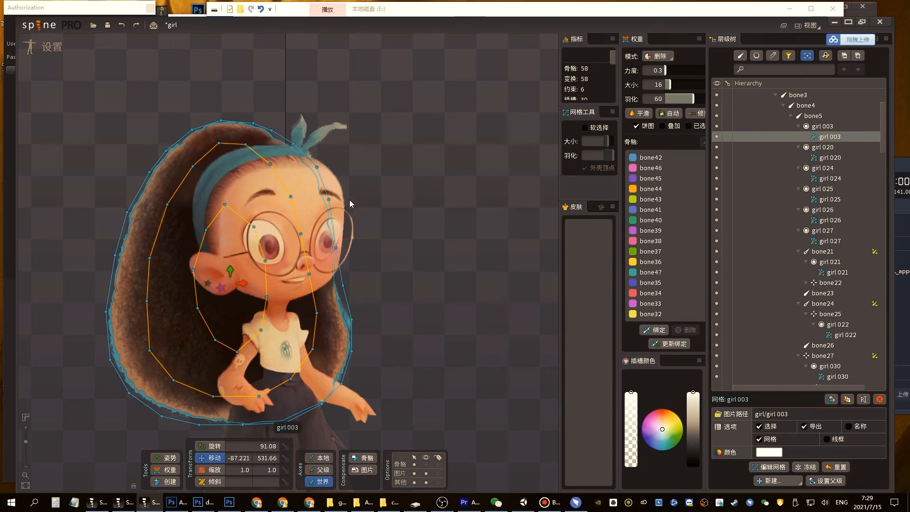
click(425, 436)
click(426, 463)
click(295, 358)
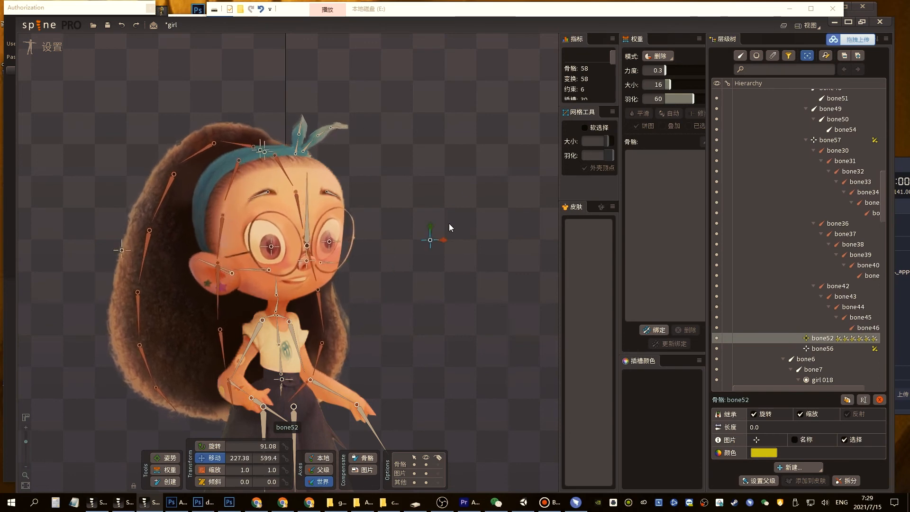
Bind the hair mesh girl 003 to bone52 and bone56, and open its vertex weights for editing
click(181, 314)
click(654, 330)
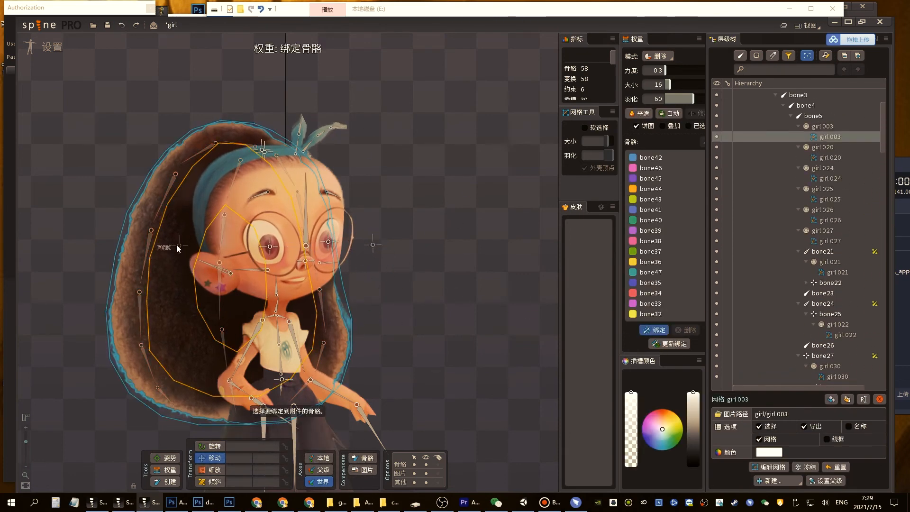
click(166, 475)
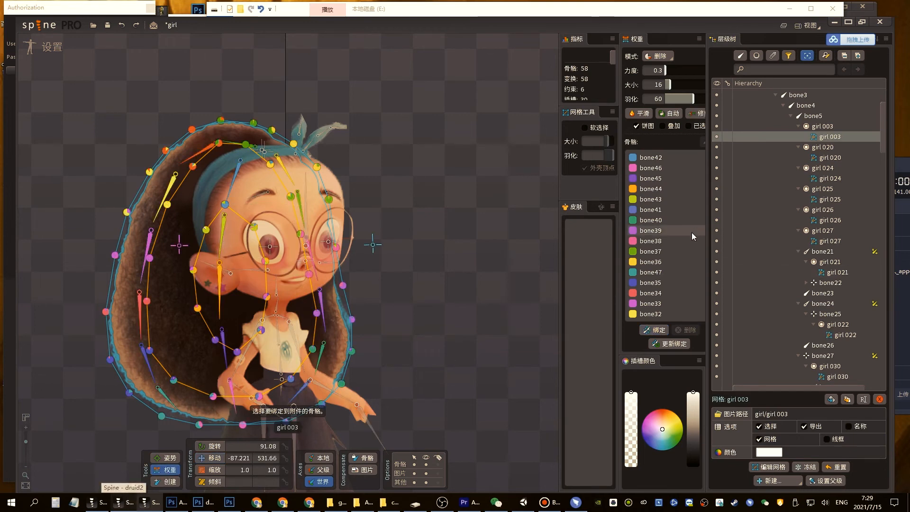
Paint bone52 weights onto the hair mesh in add mode with a size 76 brush, then test-move bone52 and undo the move
drag(706, 182, 753, 184)
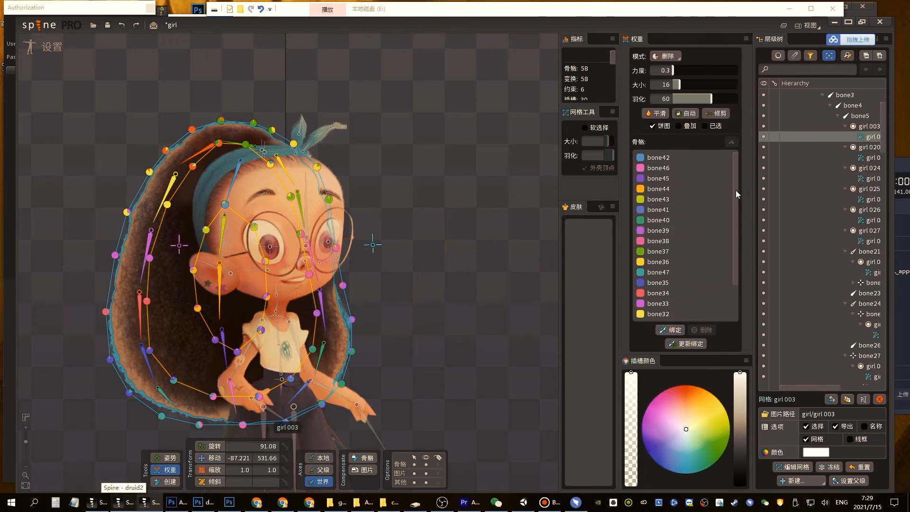
click(664, 305)
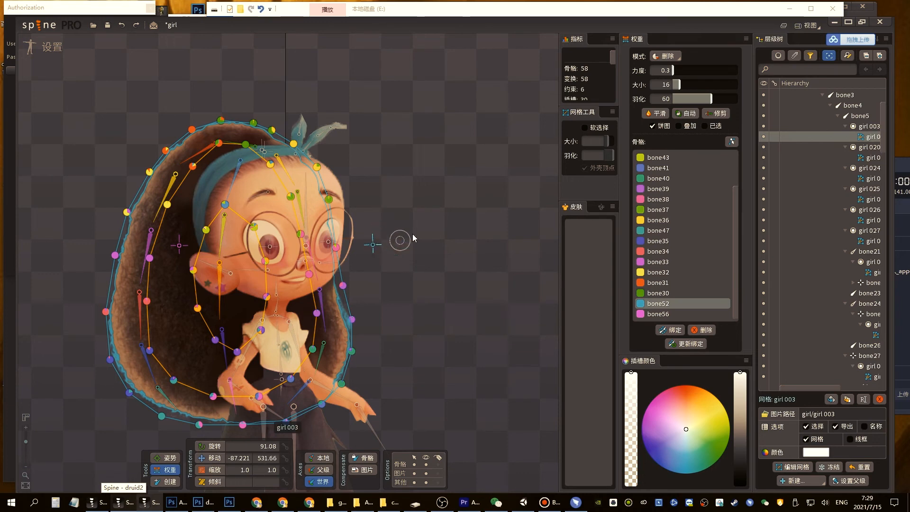
click(665, 56)
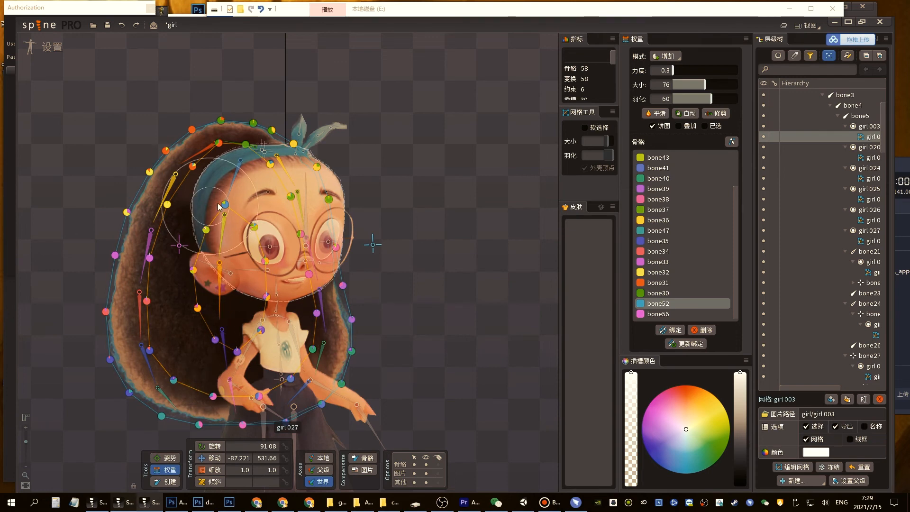
key(space)
drag(373, 246, 377, 294)
key(ctrl+z)
Add more bone52 weight to the hair mesh's inner vertices with the size 76 brush and test the deformation by moving bone52
click(181, 337)
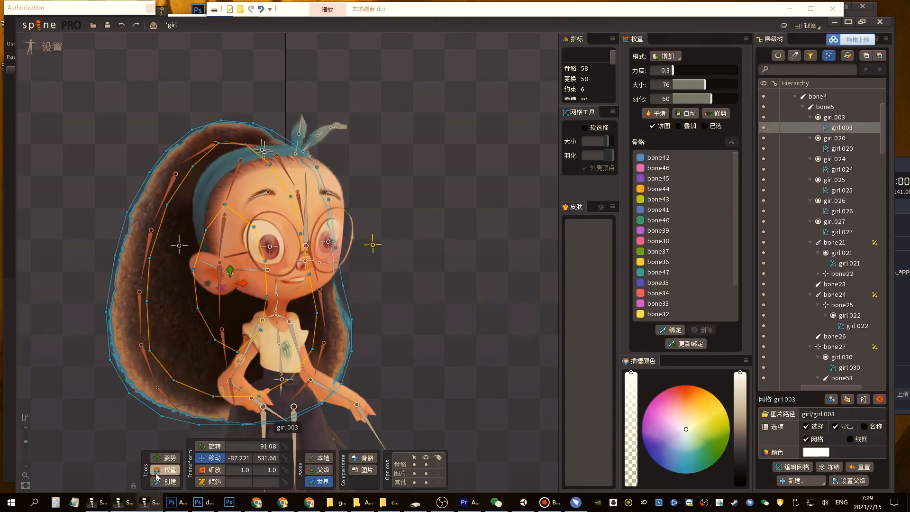
click(156, 472)
scroll(727, 272, down, 3)
click(664, 303)
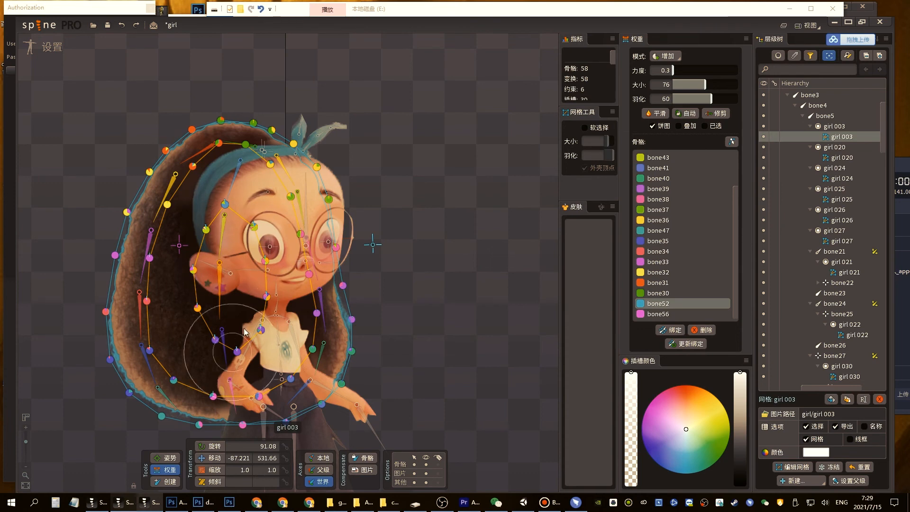
key(v)
mouse_move(377, 248)
mouse_down()
mouse_move(557, 276)
mouse_move(160, 295)
mouse_move(438, 242)
mouse_up()
Refine the hair mesh's bone52 weights with a size 19 brush in add mode, then test-move bone52 and undo the move
click(173, 315)
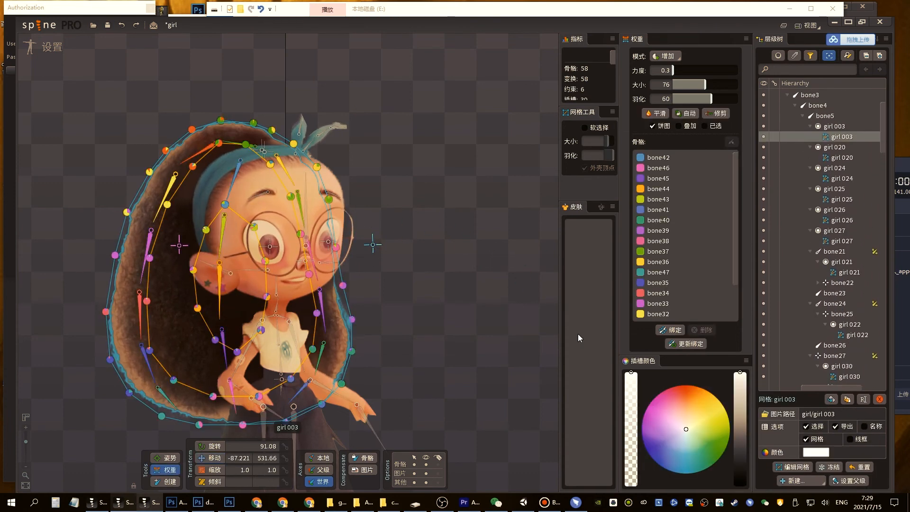
click(713, 303)
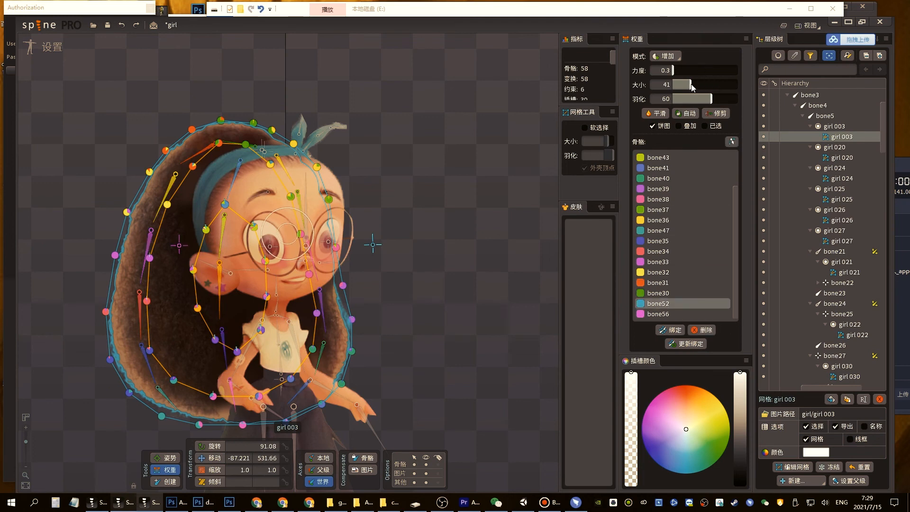
drag(690, 87, 679, 89)
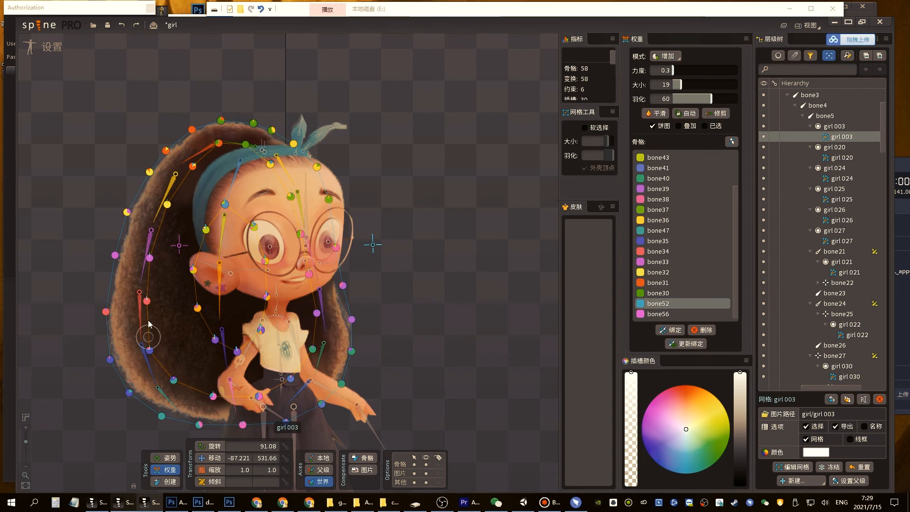
key(v)
drag(372, 245, 438, 228)
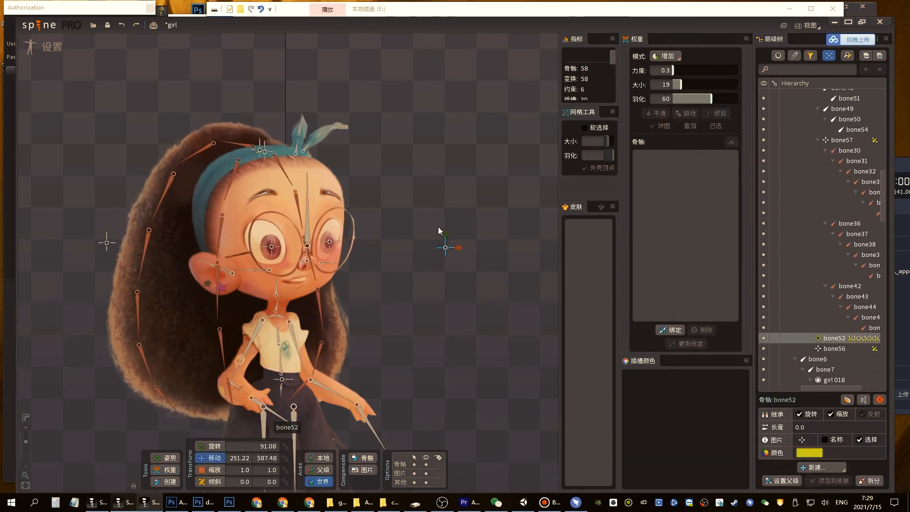
key(ctrl+z)
Paint bone56 weights along the hair mesh's outer edge with a size 29 brush, then test-move bone52 and undo the move
click(179, 323)
click(165, 469)
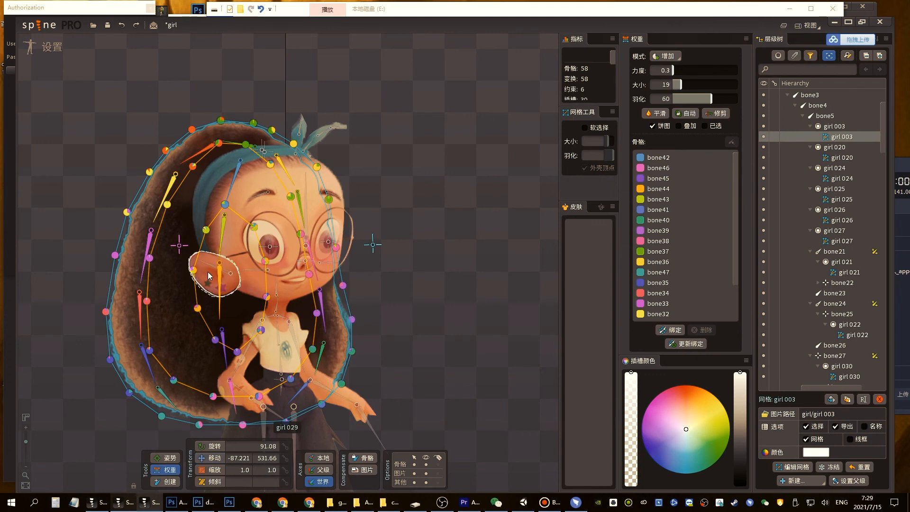
scroll(686, 291, down, 2)
click(644, 314)
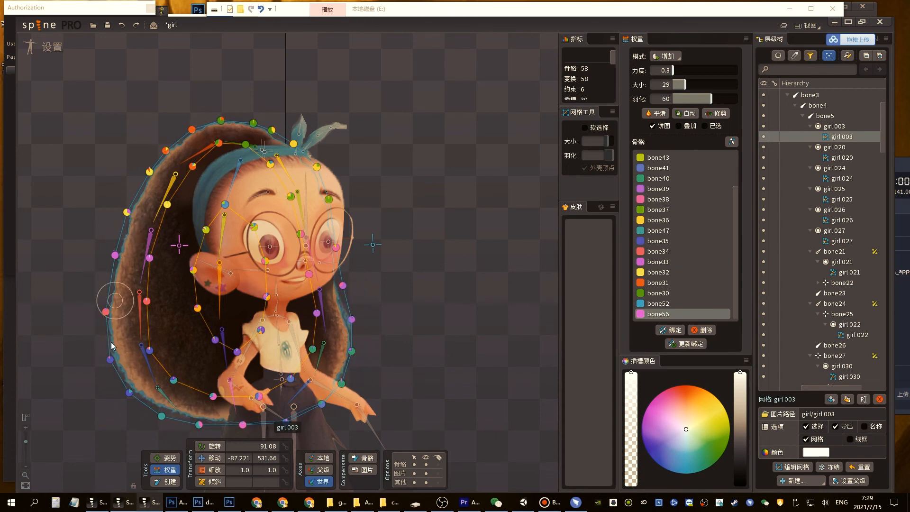
drag(373, 245, 417, 244)
key(ctrl+z)
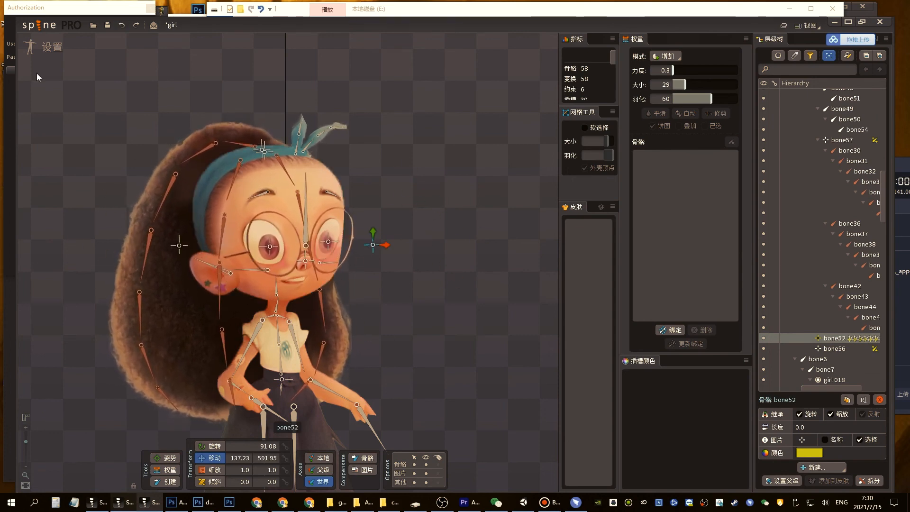
Switch to animate mode, copy bone52's first keyframe to frame 53 to close the loop, and play the animation
click(53, 47)
click(403, 351)
scroll(460, 226, up, 3)
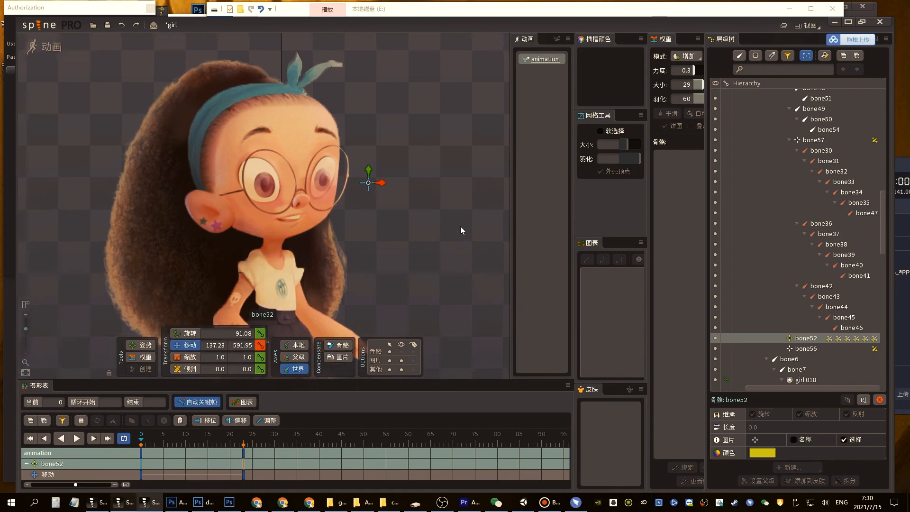
click(166, 461)
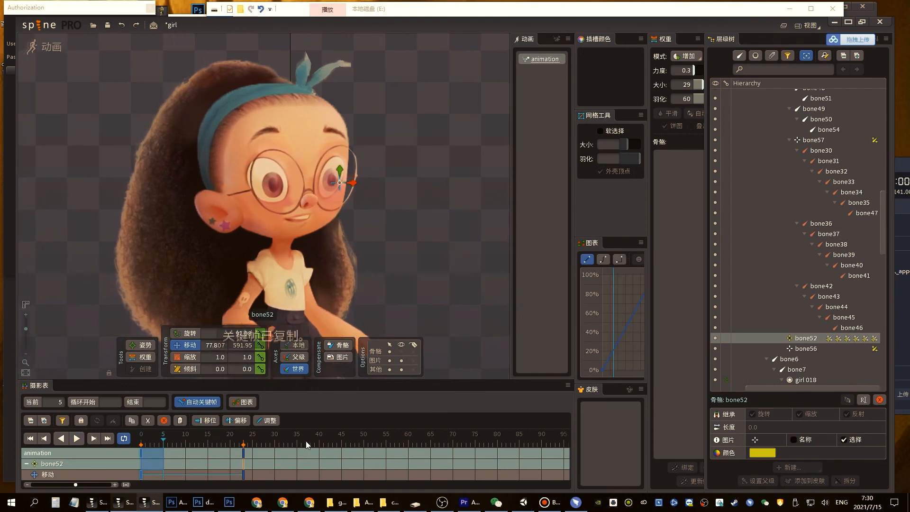
click(377, 439)
key(ctrl+v)
key(d)
key(space)
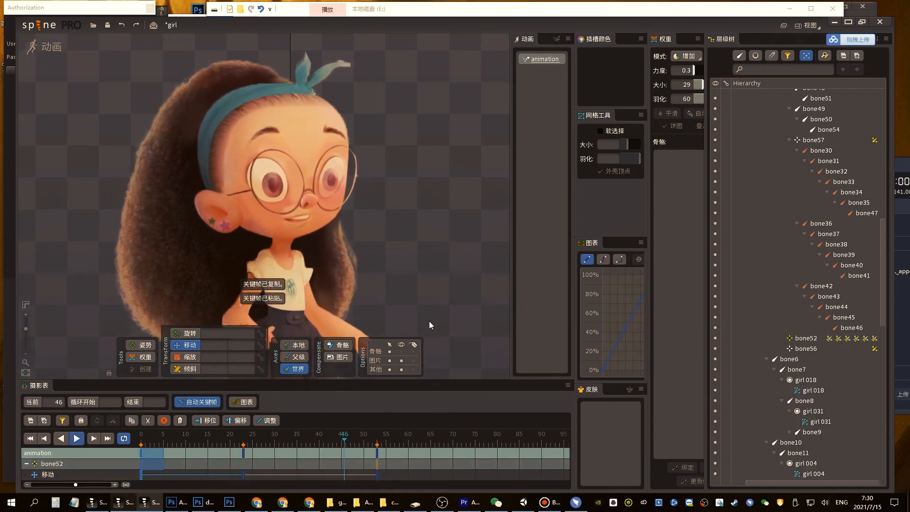
Set all of bone52's translate keyframes to a Bezier curve and replay the animation to check the head and hair
key(d)
drag(422, 453, 137, 454)
key(space)
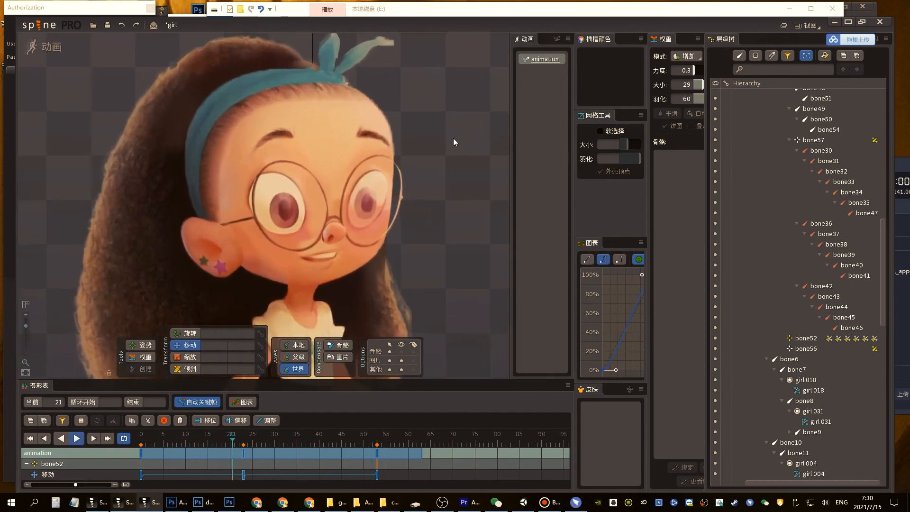
scroll(462, 177, up, 2)
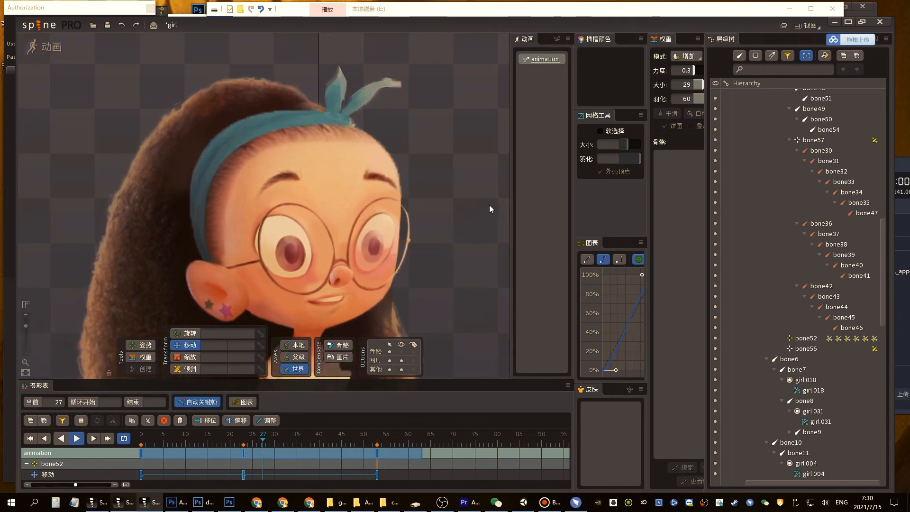
scroll(482, 213, down, 1)
drag(442, 208, 457, 193)
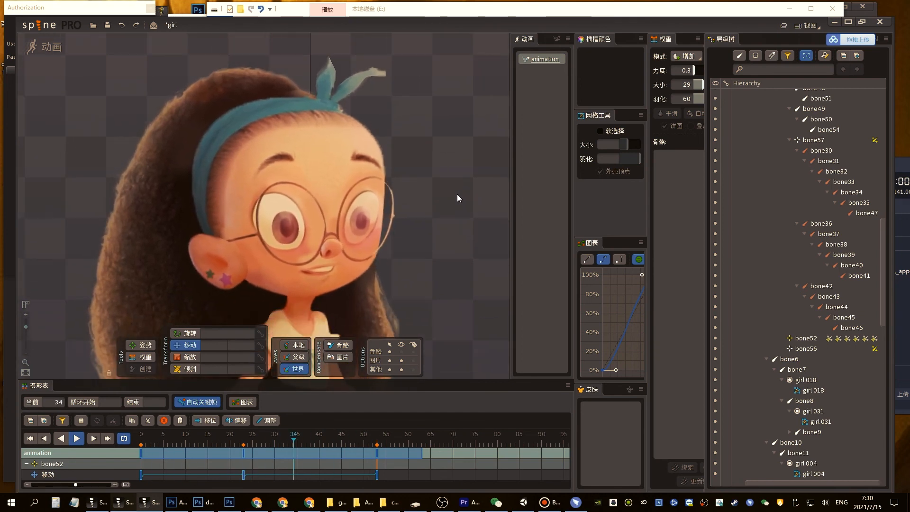